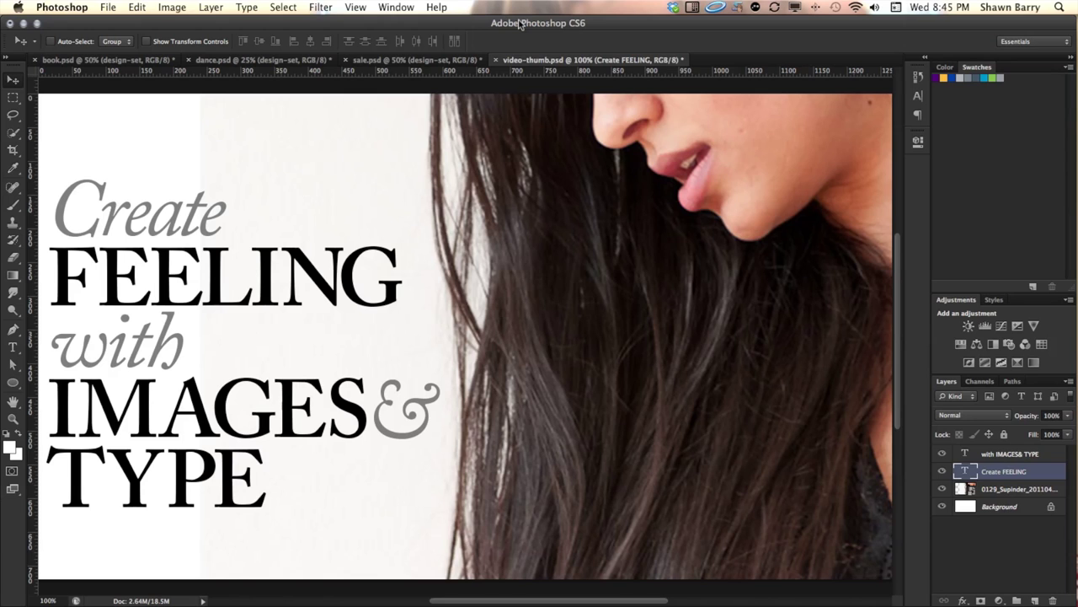
# - Save the finished video-thumb layout to video-thumb.psd
pyautogui.press('super+s')
# - Close video-thumb.psd and flip through the dance, sale and book layouts, ending on book.psd
pyautogui.click(496, 60)
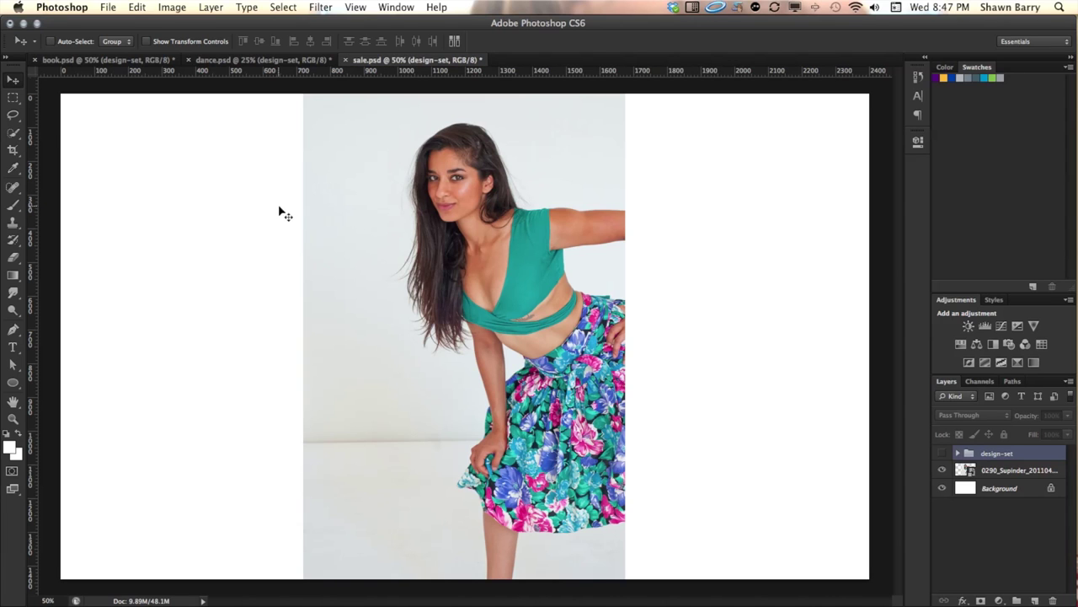
pyautogui.click(265, 61)
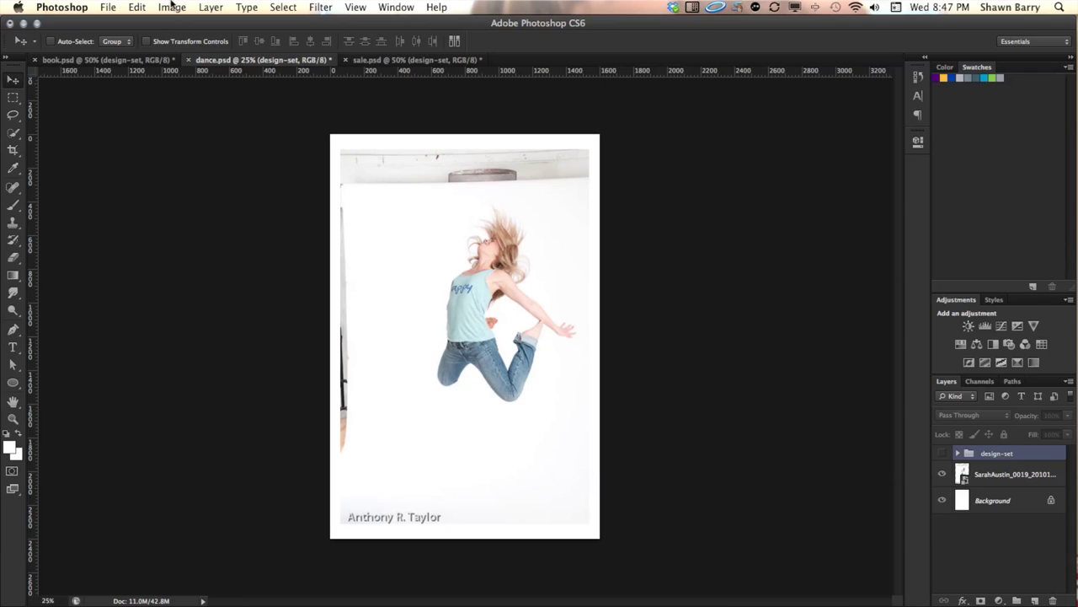
pyautogui.click(145, 60)
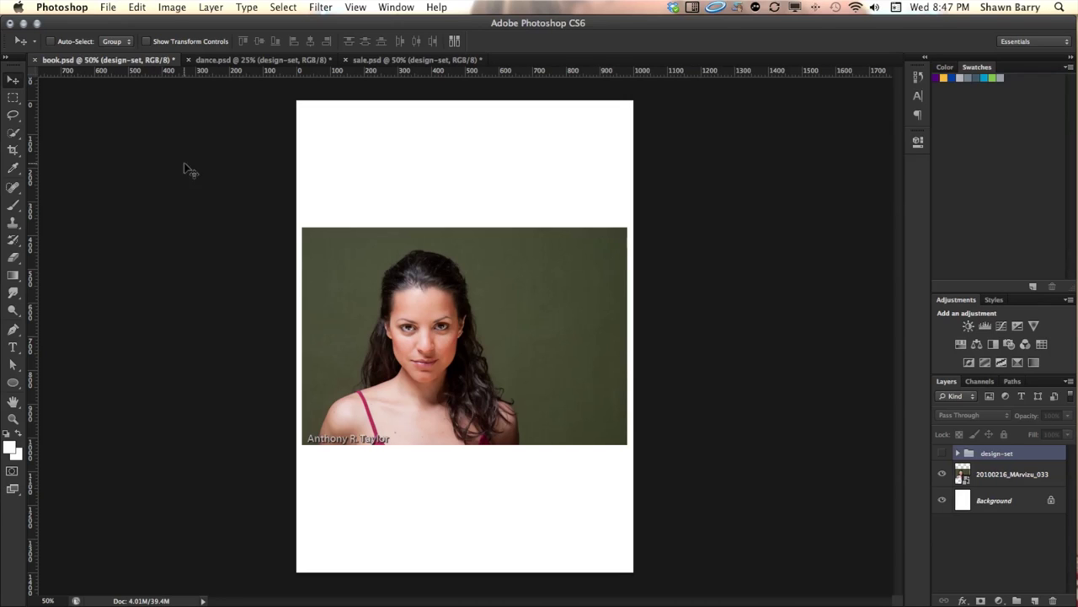
pyautogui.click(222, 61)
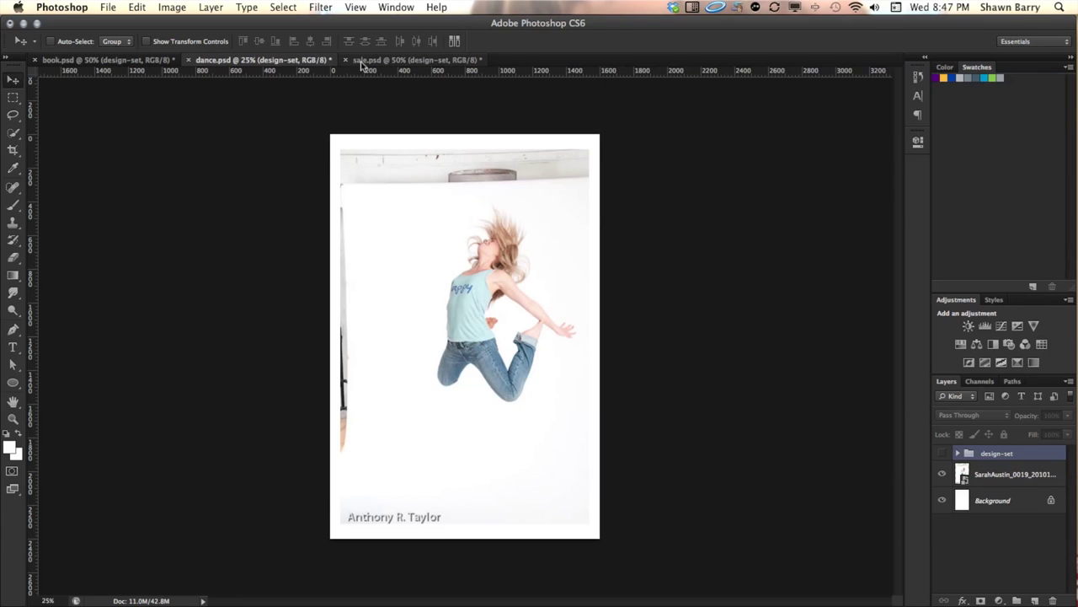
pyautogui.click(390, 61)
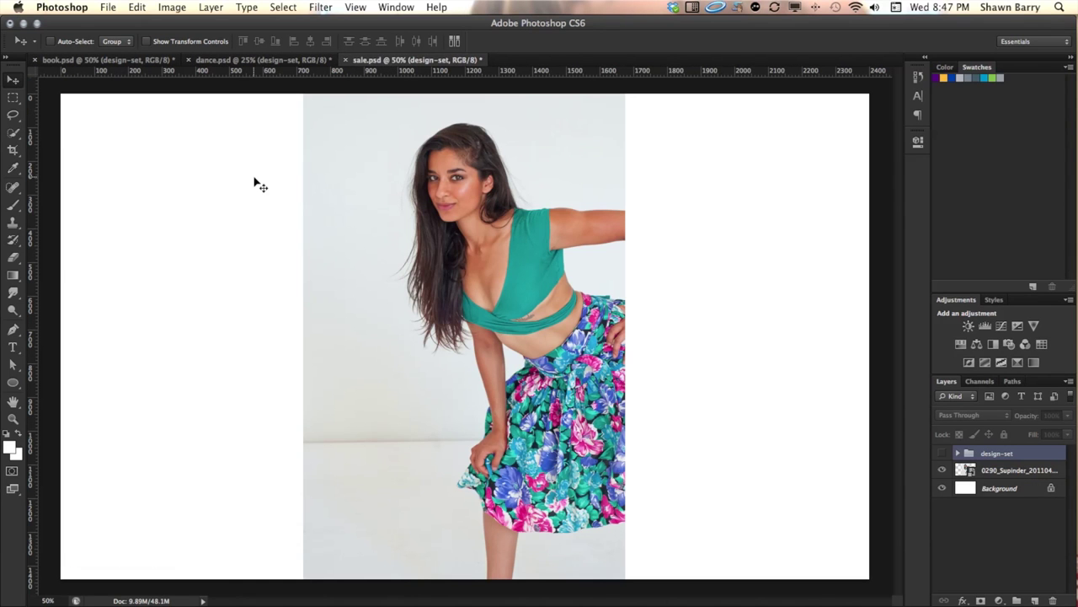
pyautogui.click(263, 60)
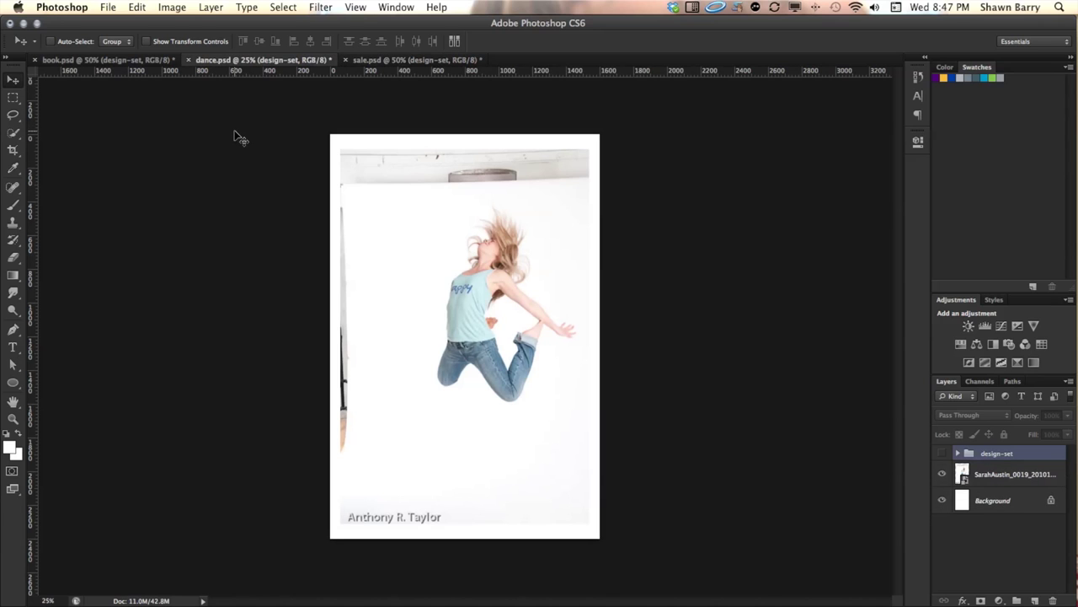
pyautogui.click(133, 61)
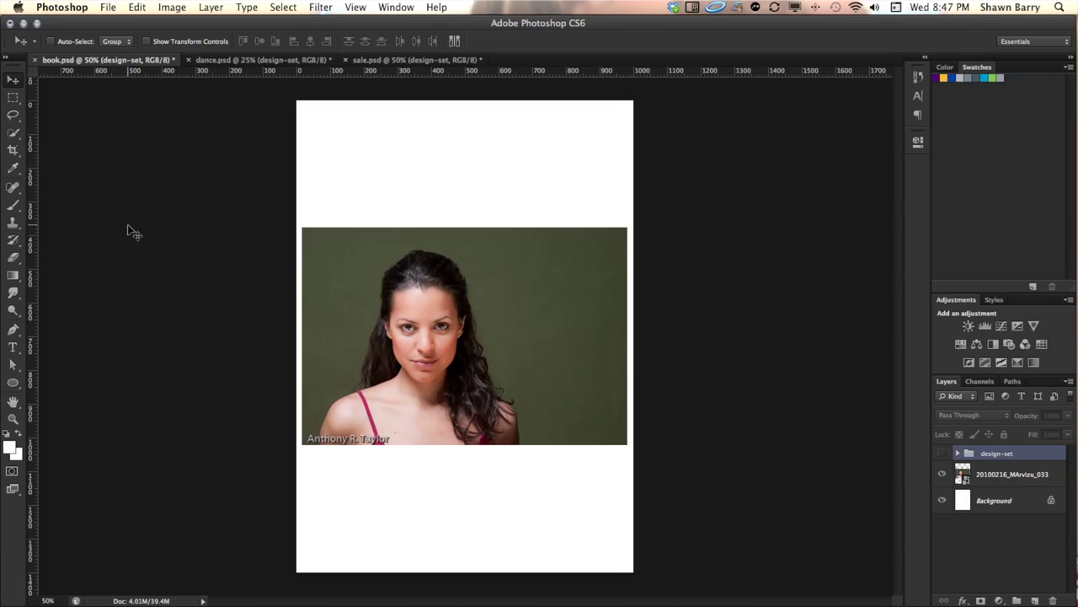
pyautogui.press('cmd+Tab')
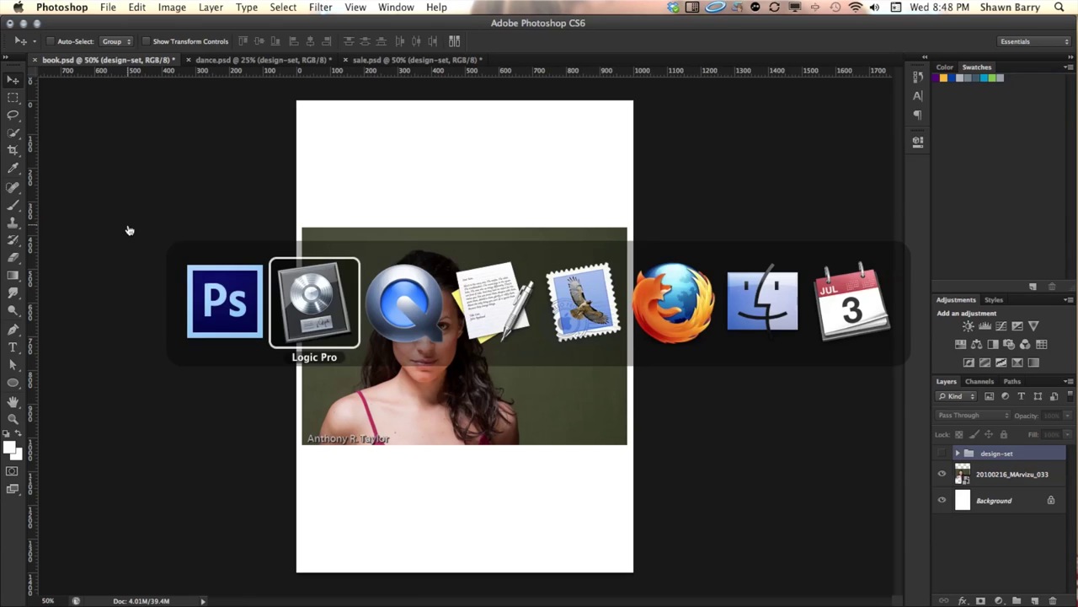
# - Bring up fake-copy.rtf in TextEdit, reshape its window, and delete the blank lines above the author name
pyautogui.press('super+Tab')
pyautogui.press('super+Tab')
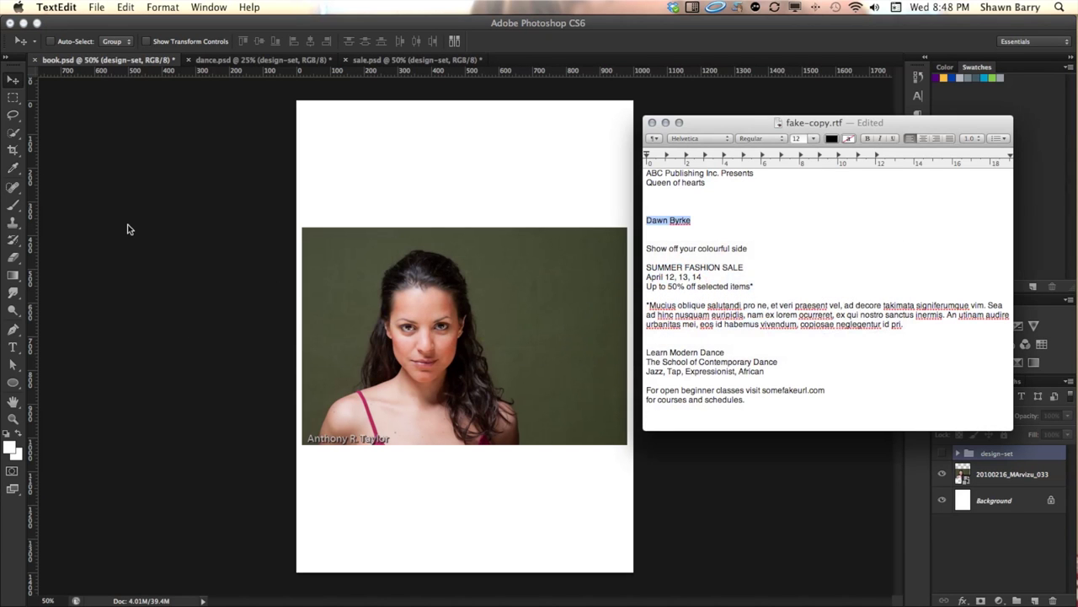
pyautogui.moveTo(765, 126); pyautogui.dragTo(763, 96)
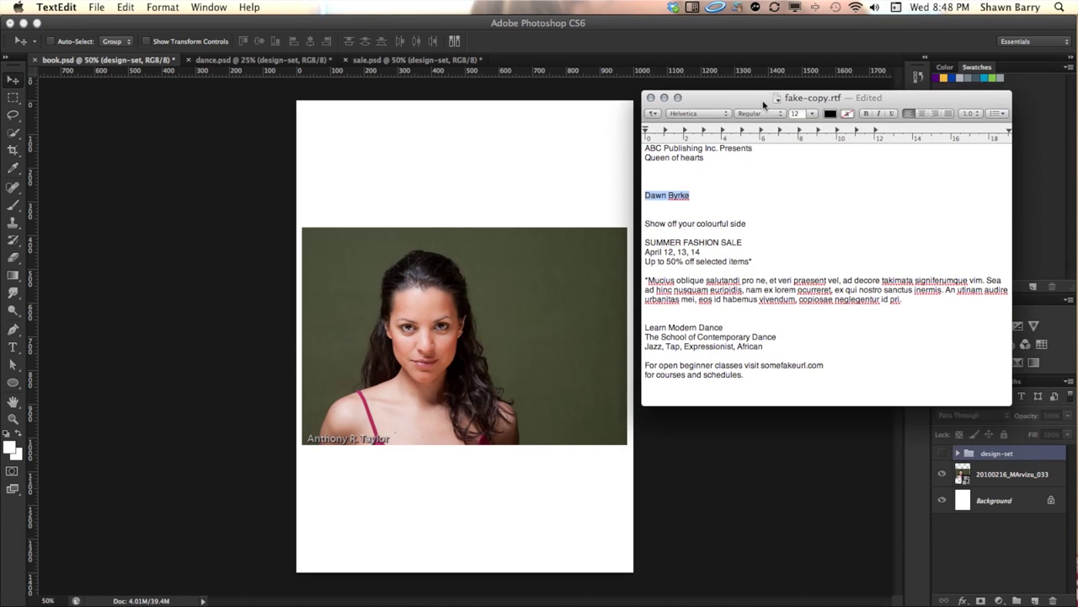
pyautogui.moveTo(1007, 400); pyautogui.dragTo(991, 471)
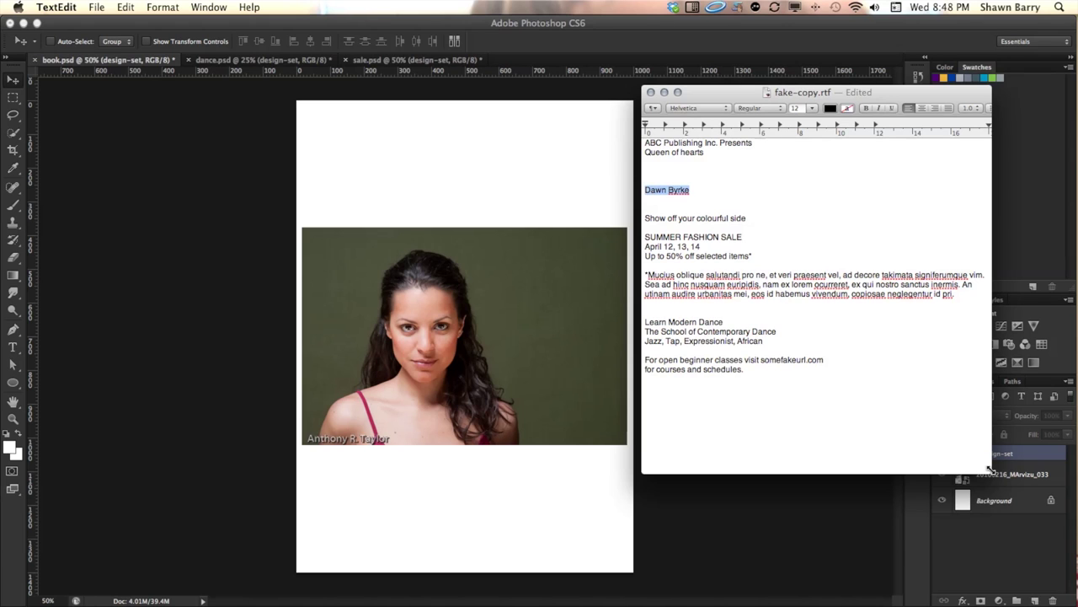
pyautogui.click(686, 176)
pyautogui.press('BackSpace')
pyautogui.press('BackSpace')
pyautogui.press('BackSpace')
# - Review the fashion sale, dance school and Lorem copy blocks, then return to Photoshop
pyautogui.moveTo(701, 168); pyautogui.dragTo(597, 125)
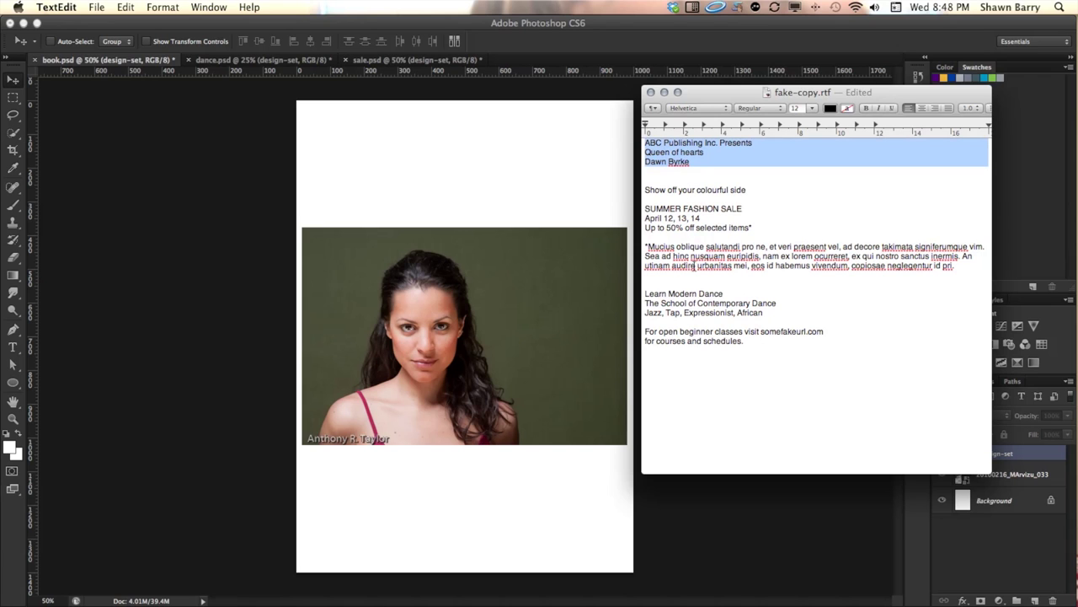
pyautogui.moveTo(646, 191); pyautogui.dragTo(952, 280)
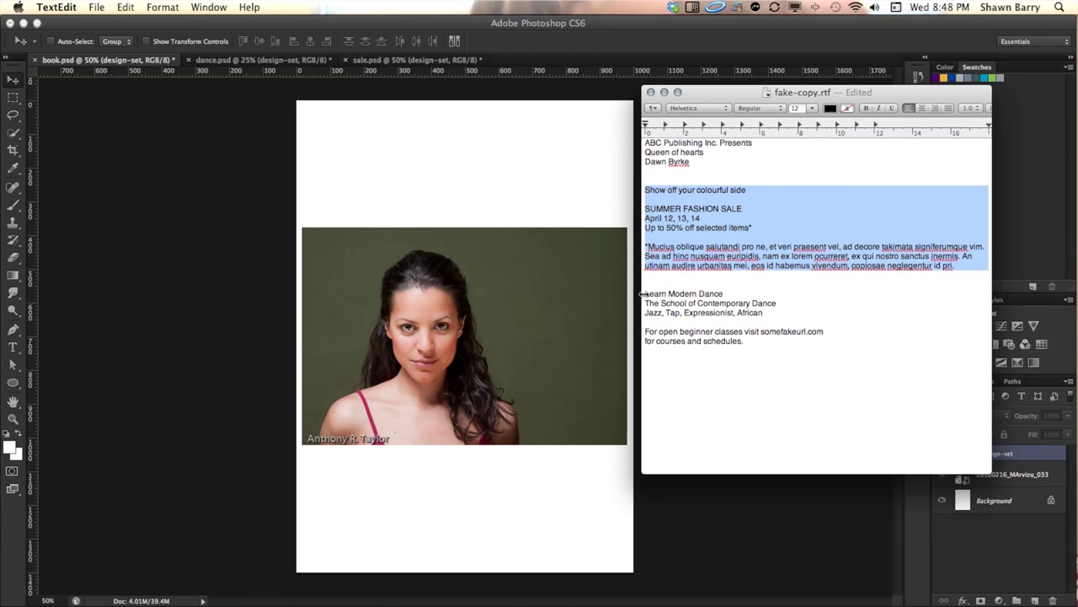
pyautogui.moveTo(645, 293); pyautogui.dragTo(731, 394)
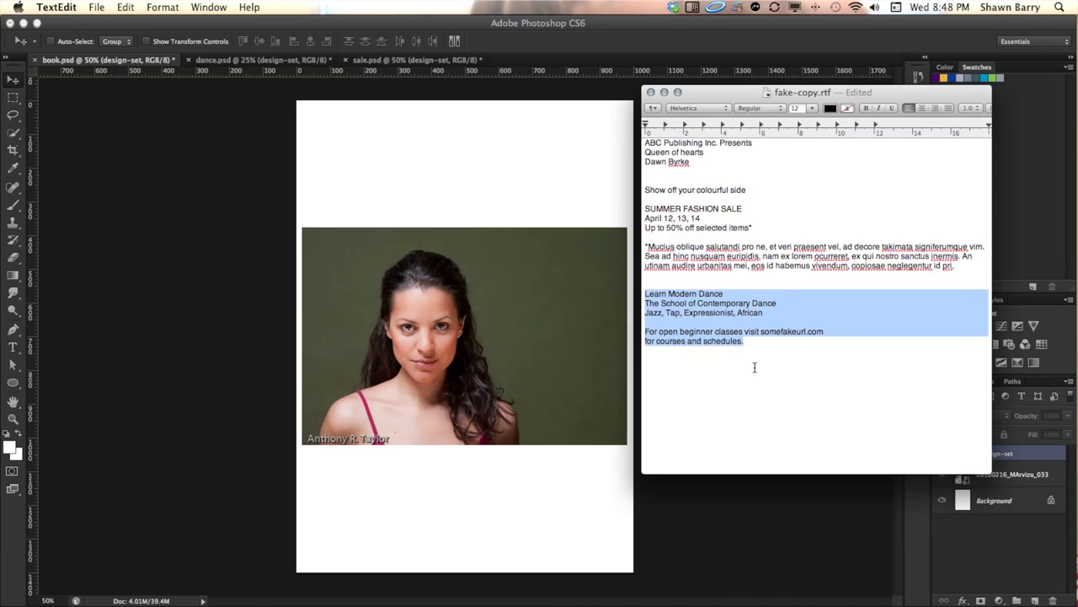
pyautogui.moveTo(706, 246); pyautogui.dragTo(910, 265)
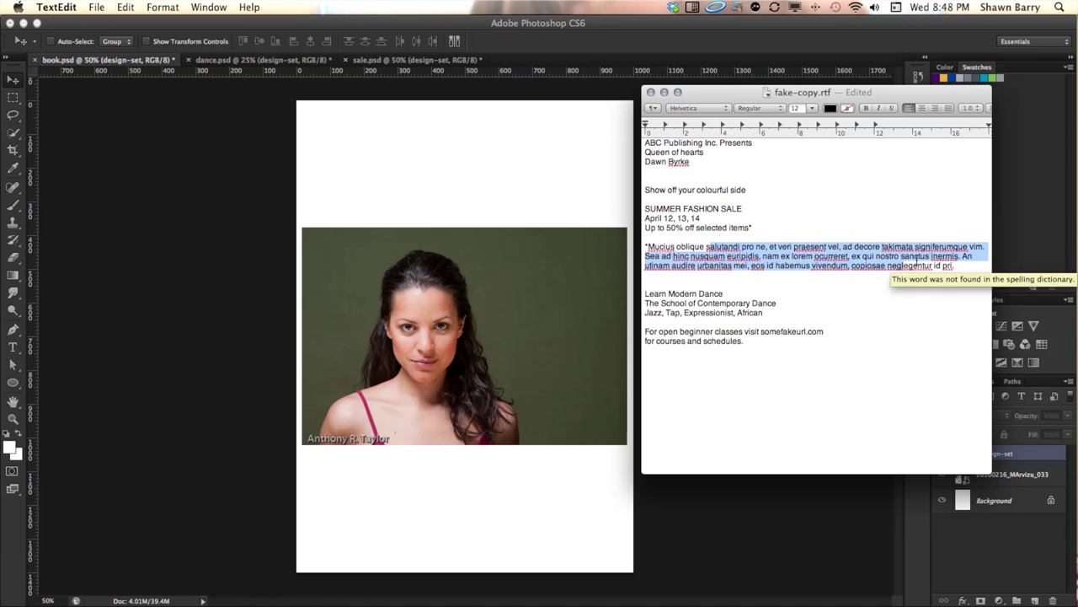
pyautogui.click(754, 223)
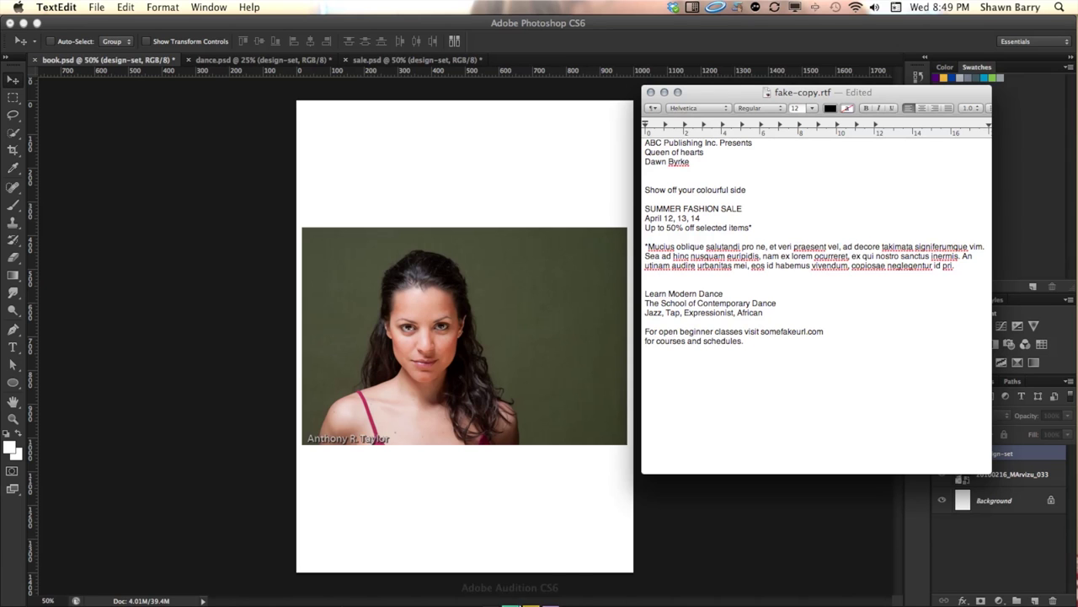
pyautogui.click(200, 207)
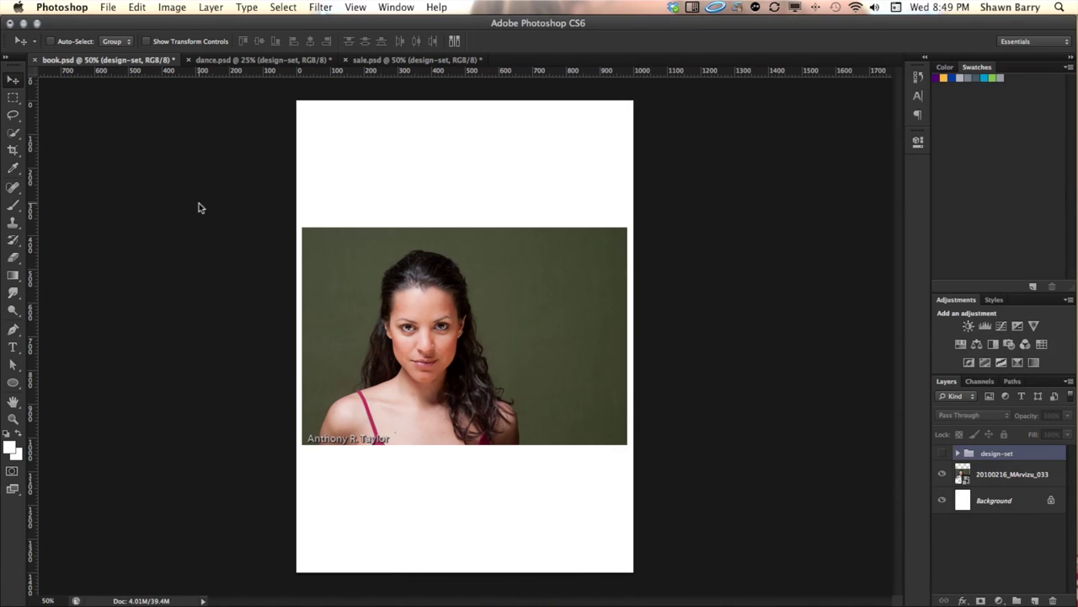
# - Switch to sale.psd showing the model in the floral skirt
pyautogui.click(375, 62)
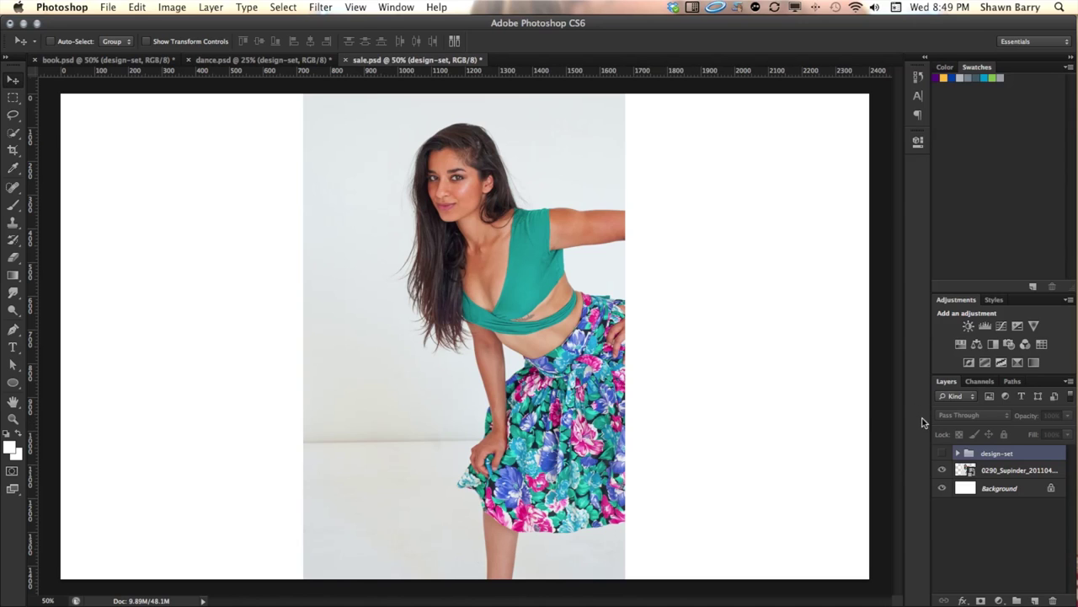
# - Expand and turn on the design-set group, then select the 0290 cut-out model layer
pyautogui.click(957, 453)
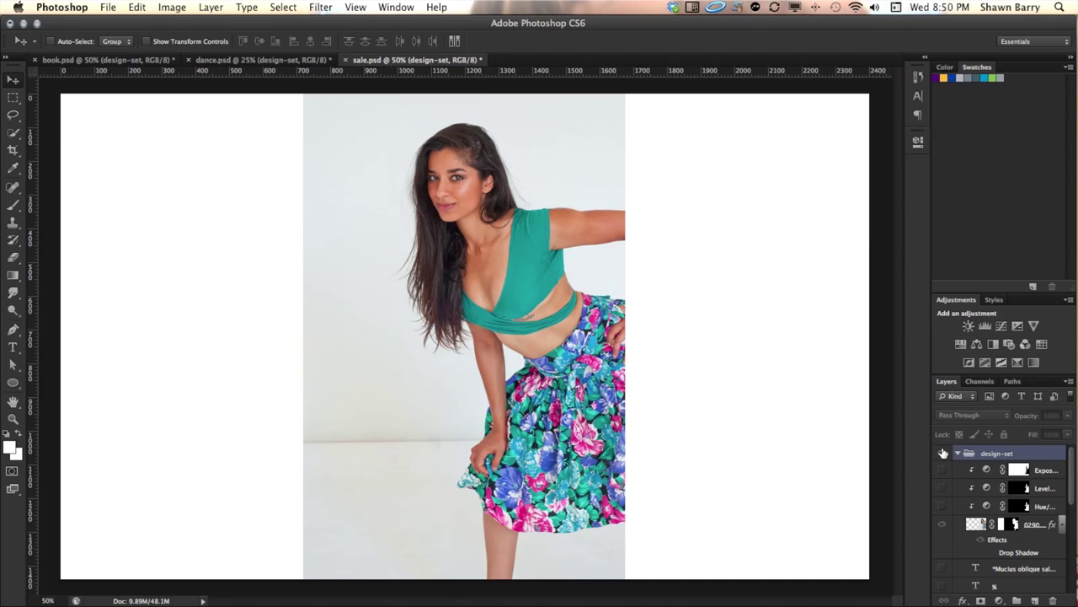
pyautogui.click(942, 453)
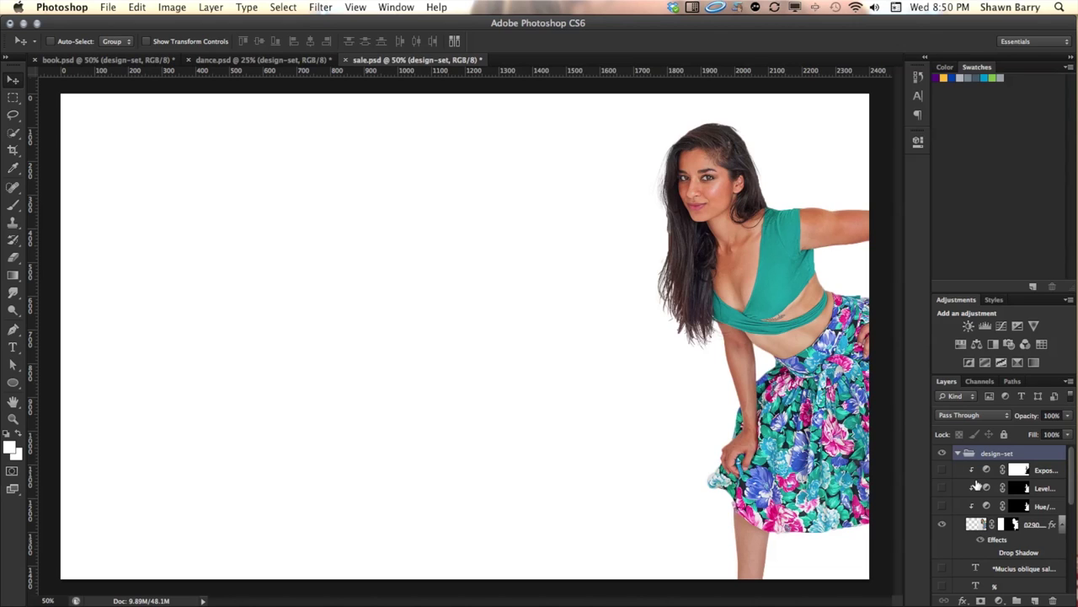
pyautogui.click(975, 526)
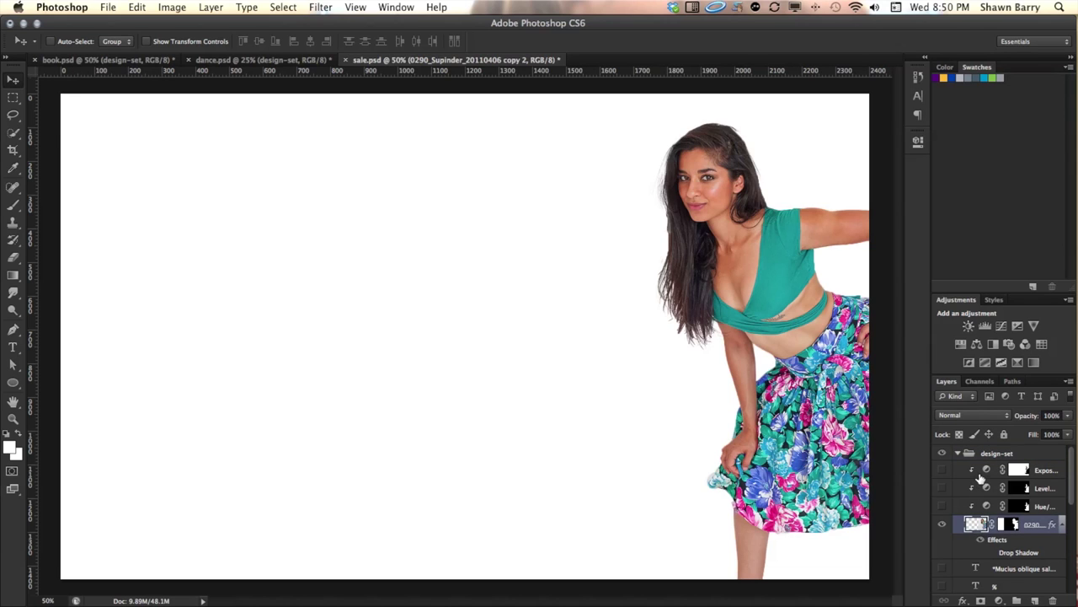
pyautogui.scroll(-3, 977, 478)
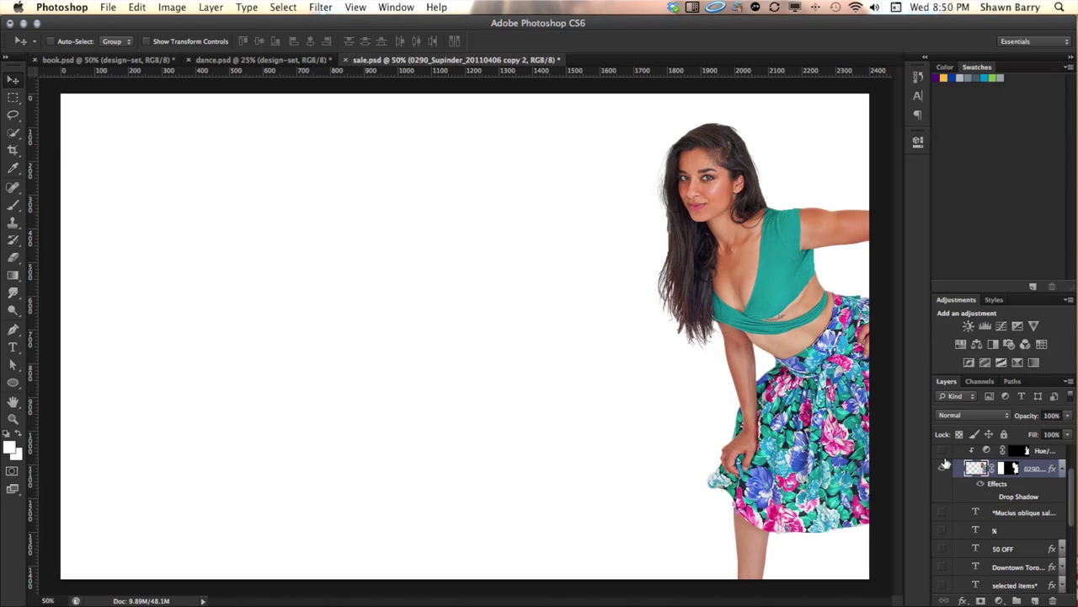
pyautogui.moveTo(718, 590)
# - In fake-copy.rtf, add blank lines after the book credits and before the Learn Modern Dance copy
pyautogui.press('super+Tab')
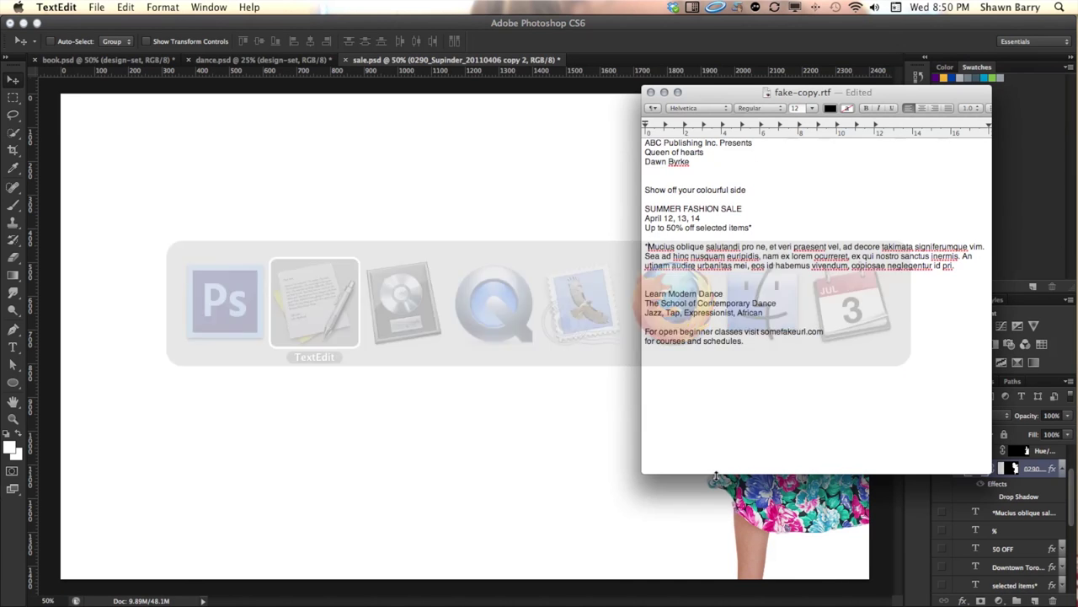
pyautogui.click(678, 181)
pyautogui.press('Return')
pyautogui.press('Return')
pyautogui.click(662, 303)
pyautogui.press('Return')
pyautogui.press('Return')
pyautogui.press('Return')
pyautogui.press('Return')
pyautogui.press('Return')
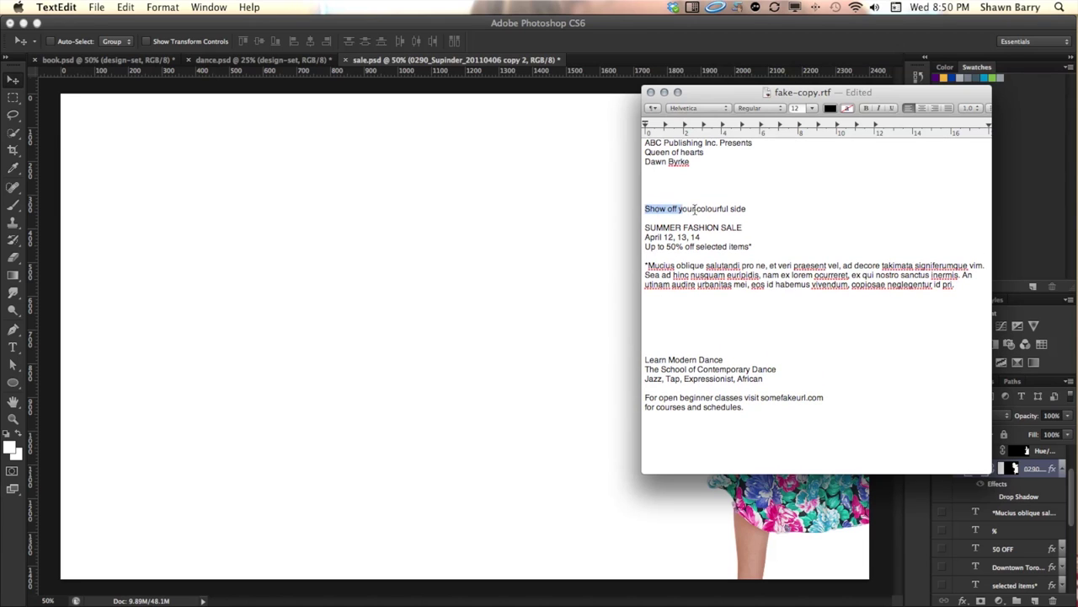
# - Select the sale lines in turn: Show off your colourful side, SUMMER FASHION SALE, April dates, Up to 50% off
pyautogui.tripleClick(645, 208)
pyautogui.moveTo(645, 227); pyautogui.dragTo(765, 226)
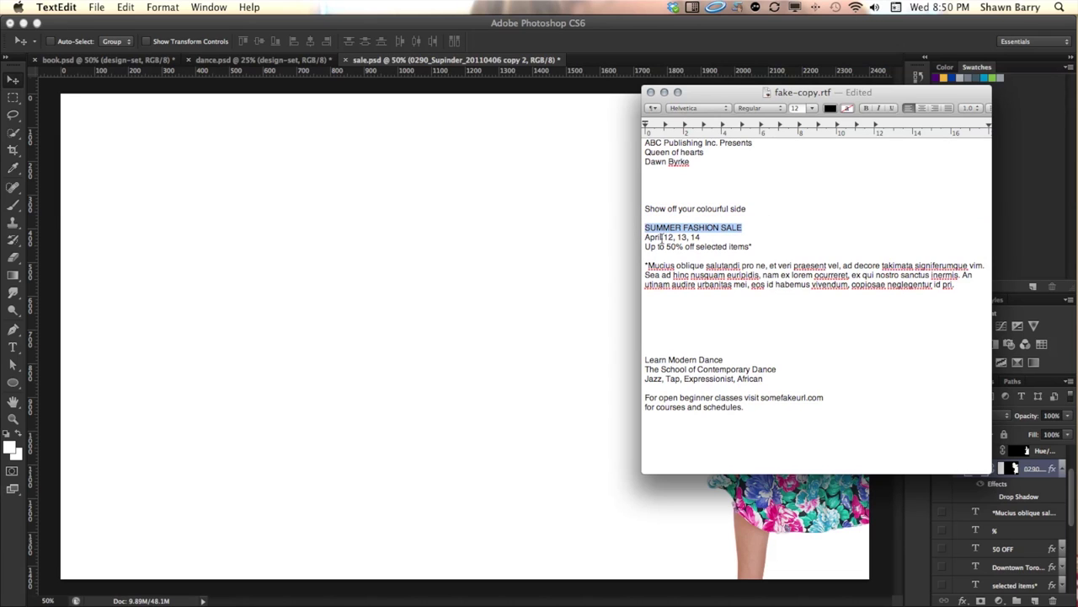
pyautogui.moveTo(645, 237); pyautogui.dragTo(741, 238)
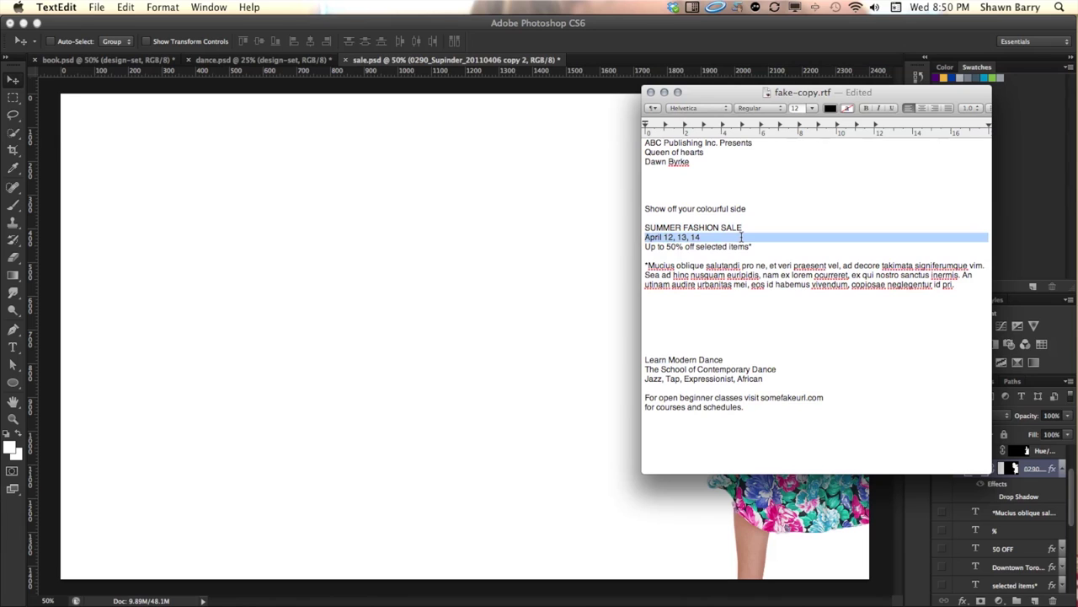
pyautogui.moveTo(645, 246); pyautogui.dragTo(763, 246)
pyautogui.doubleClick(688, 246)
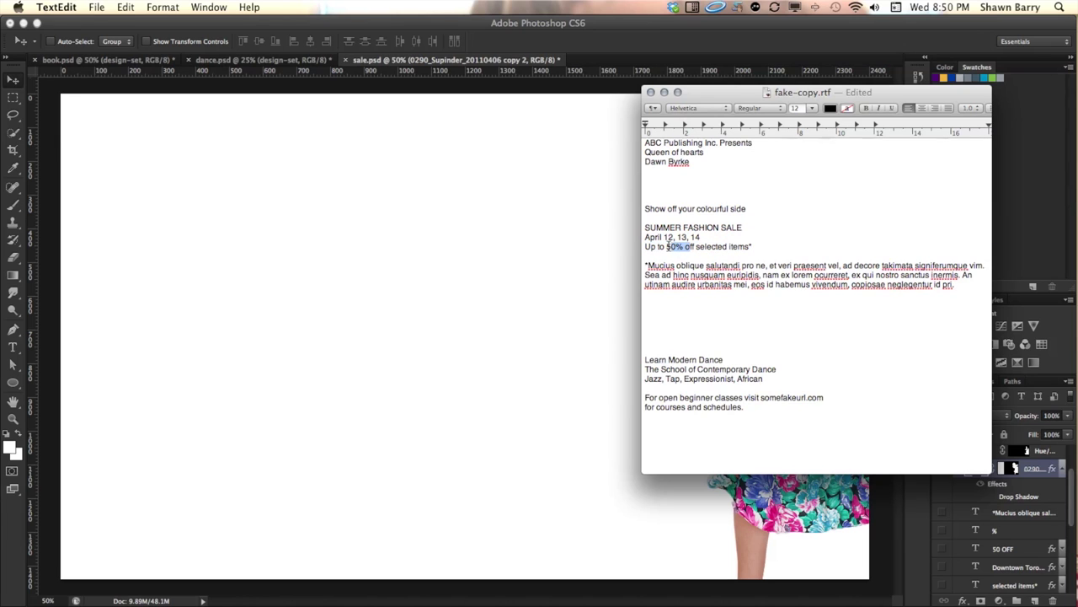
pyautogui.click(751, 208)
pyautogui.moveTo(692, 208); pyautogui.dragTo(749, 209)
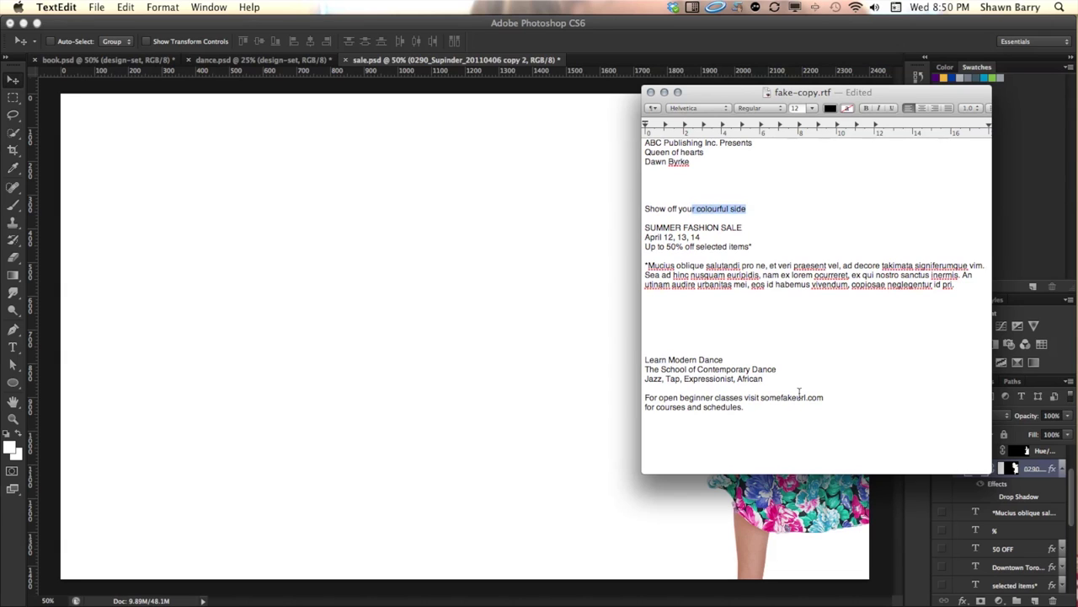
pyautogui.moveTo(644, 208); pyautogui.dragTo(753, 207)
# - Reselect the SUMMER FASHION SALE, April dates and 50% off lines, then return to the Photoshop sale ad
pyautogui.moveTo(743, 228); pyautogui.dragTo(649, 230)
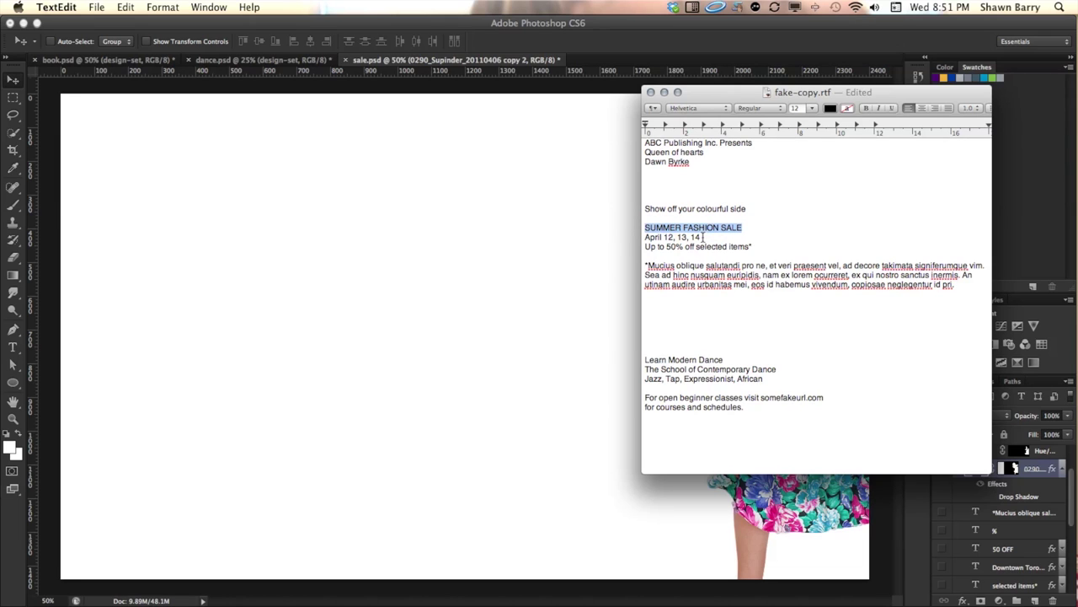
pyautogui.moveTo(704, 238); pyautogui.dragTo(629, 238)
pyautogui.moveTo(750, 247); pyautogui.dragTo(637, 247)
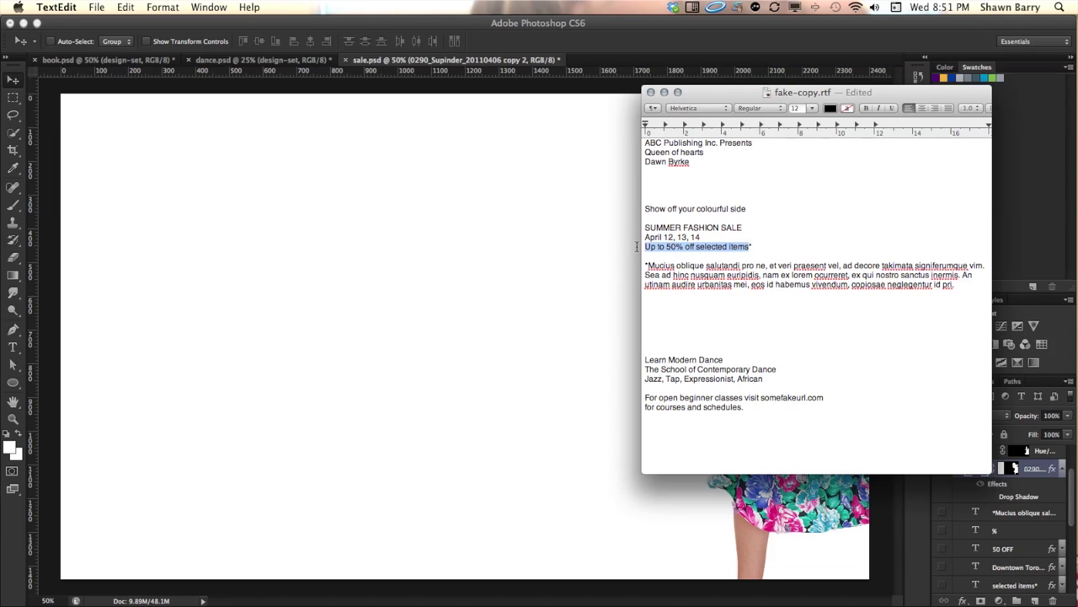
pyautogui.click(637, 247)
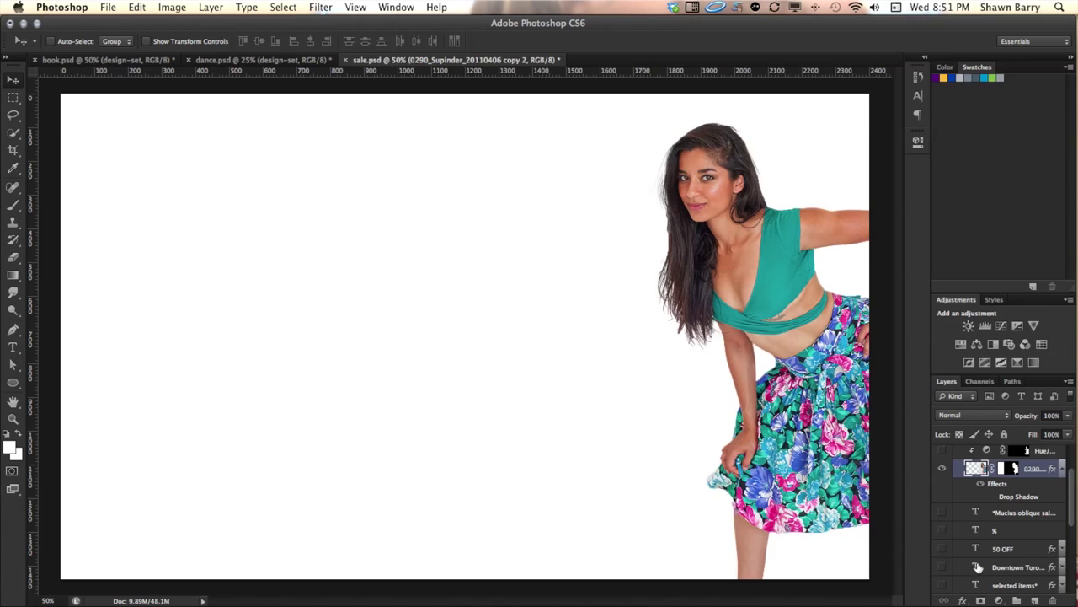
# - Turn on the 50 OFF and % text layers to reveal the teal 50%OFF headline
pyautogui.click(943, 548)
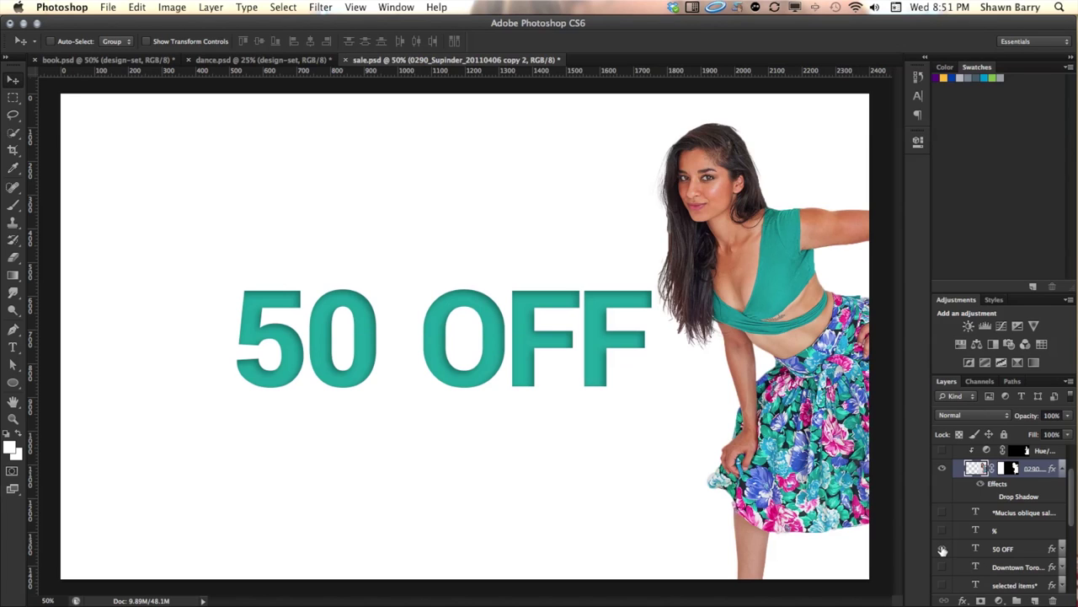
pyautogui.click(943, 531)
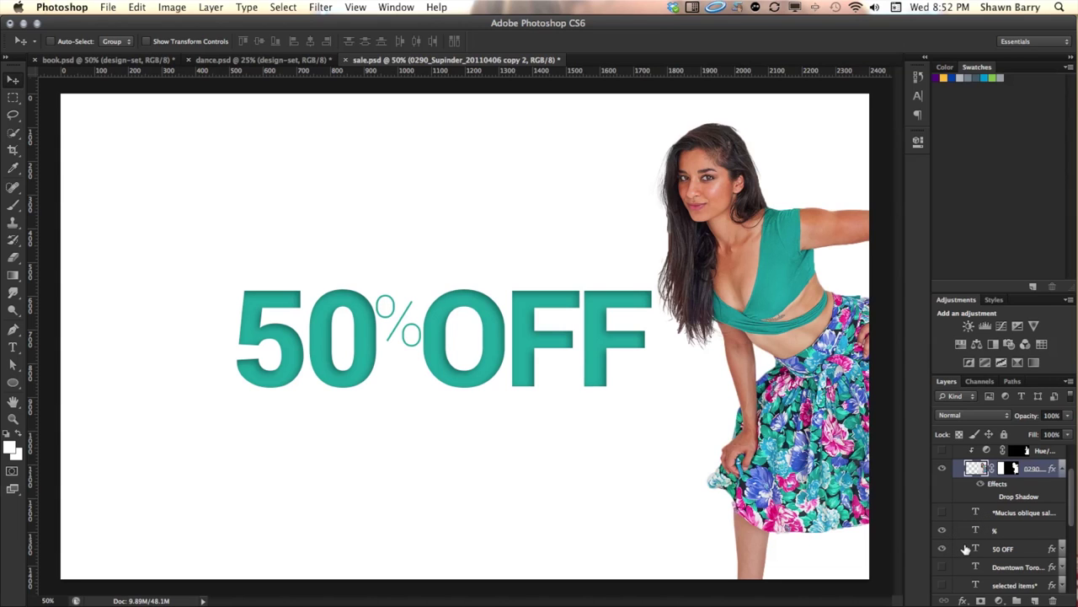
pyautogui.scroll(-2, 967, 549)
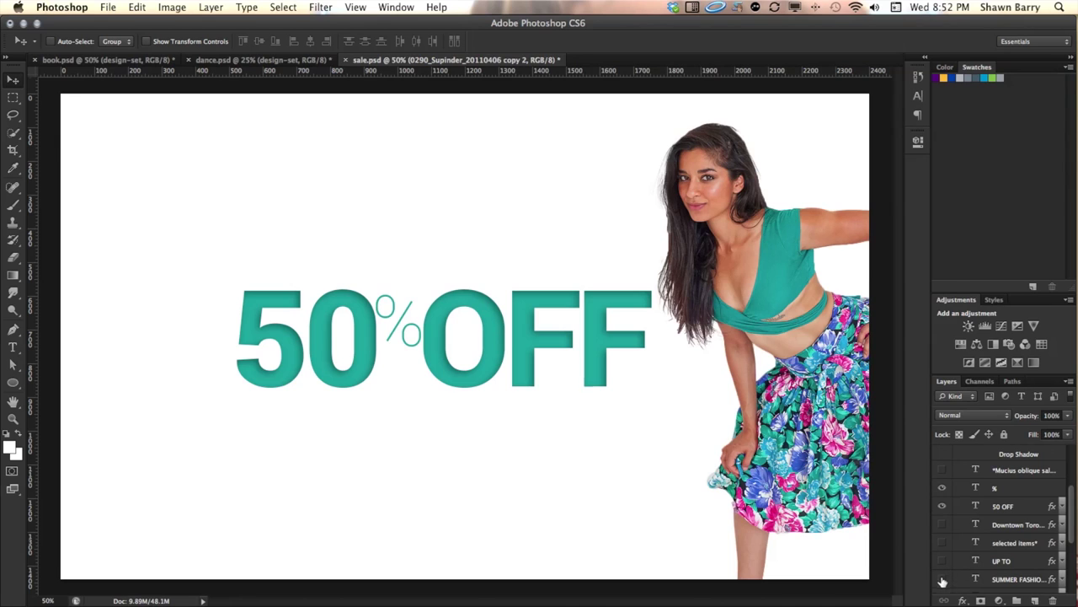
# - Turn on the UP TO and SUMMER FASHION SALE text layers
pyautogui.click(942, 562)
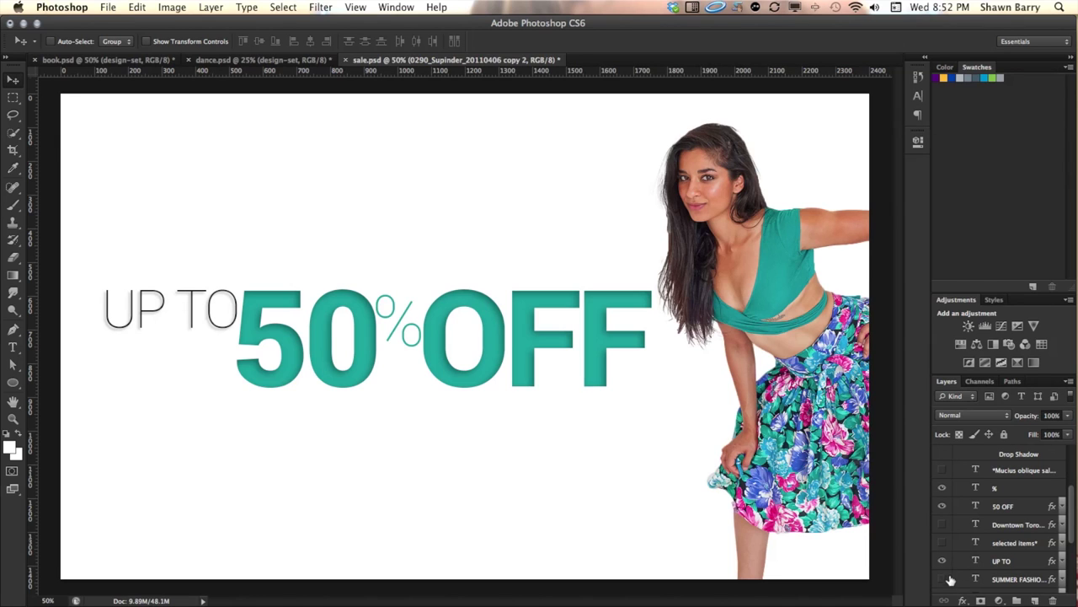
pyautogui.click(942, 580)
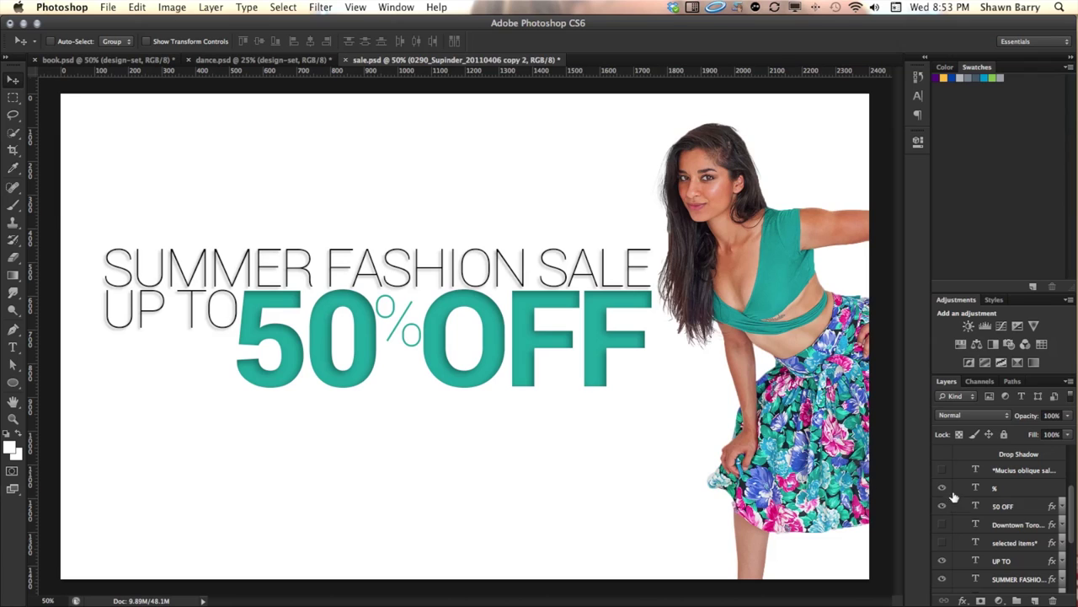
# - Show the SELECTED ITEMS* line and the small *Mucius disclaimer text
pyautogui.click(944, 543)
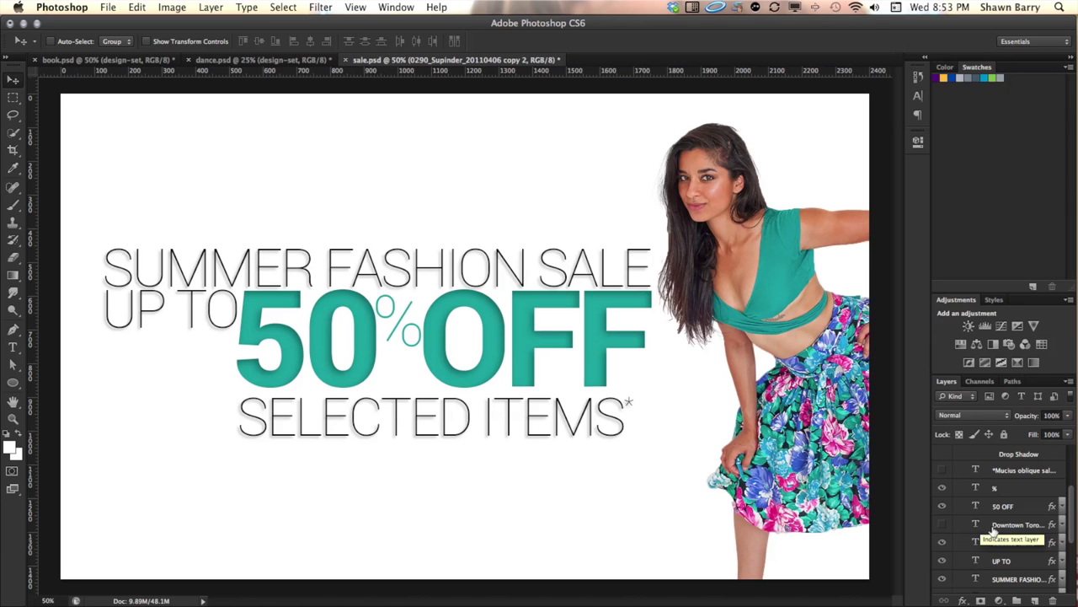
pyautogui.scroll(-3, 996, 532)
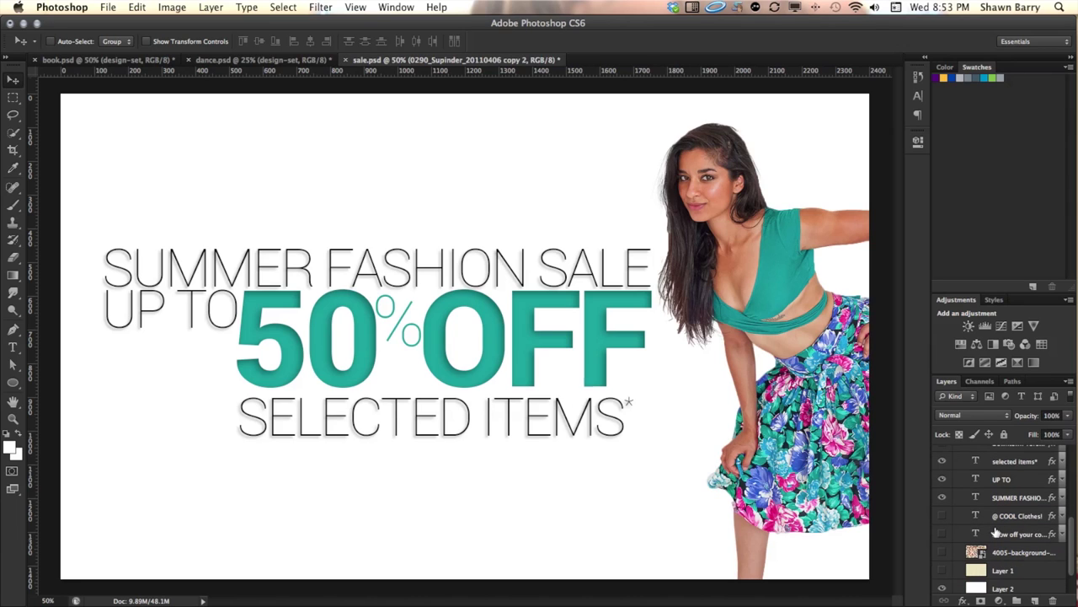
pyautogui.scroll(5, 969, 533)
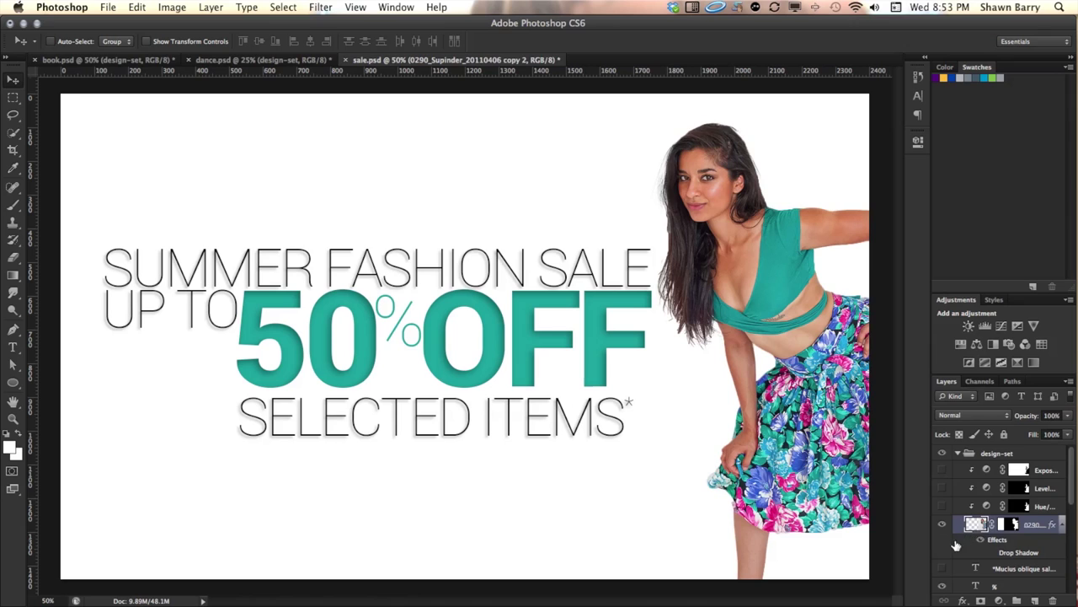
pyautogui.click(942, 569)
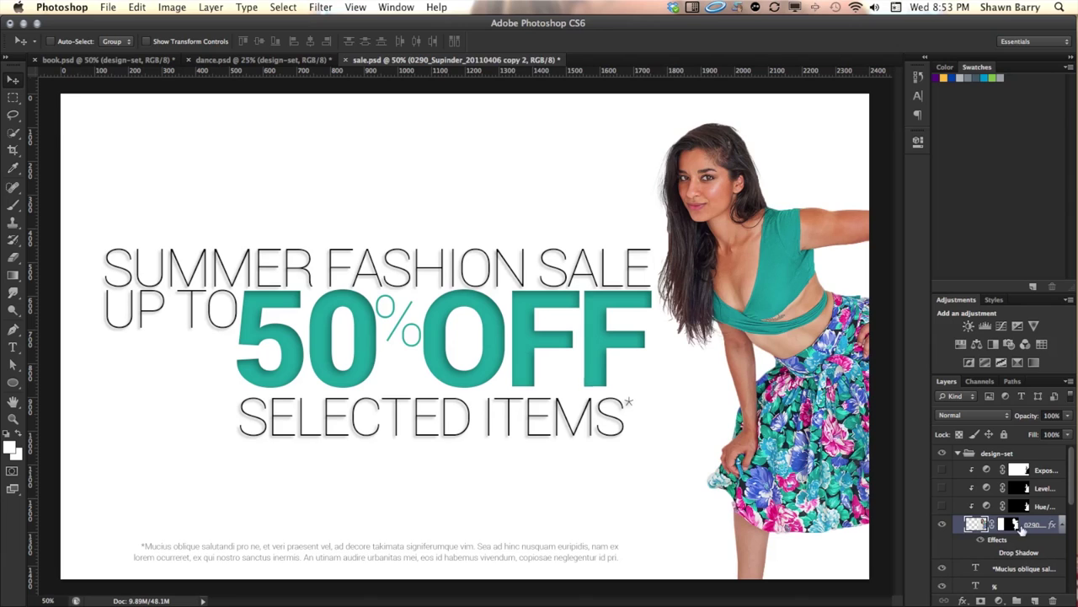
# - Show the Downtown Toronto and @ COOL Clothes! layers at the bottom of the ad
pyautogui.scroll(-3, 1003, 550)
pyautogui.scroll(-2, 1002, 550)
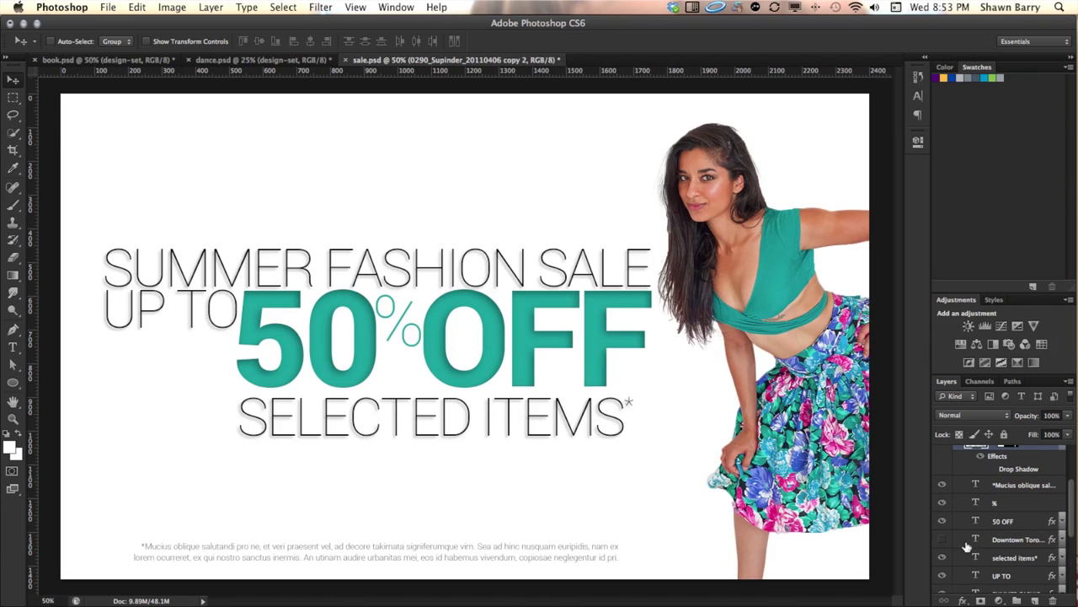
pyautogui.click(942, 540)
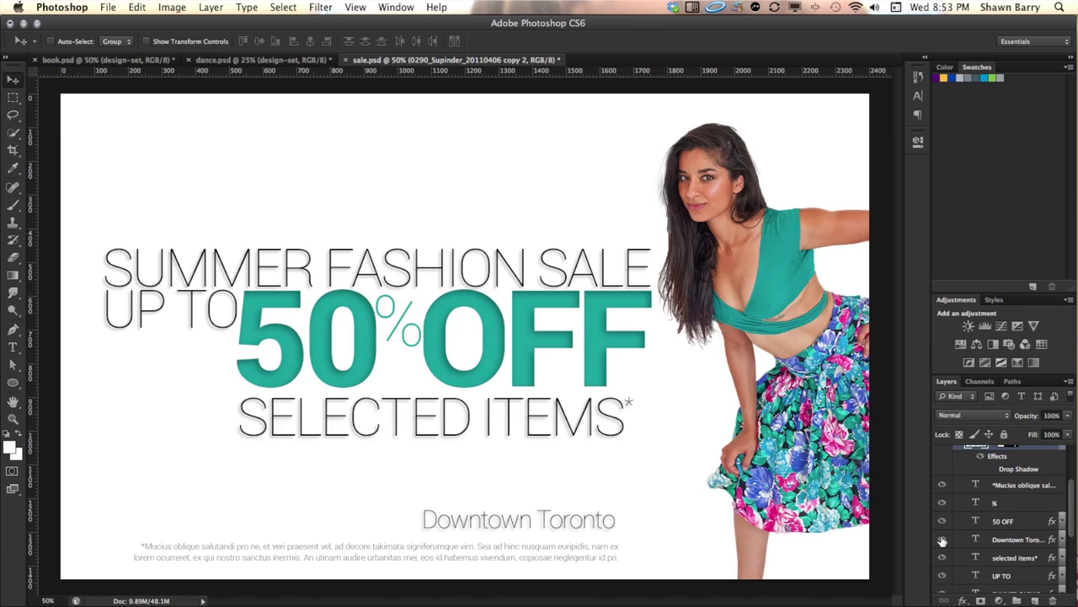
pyautogui.scroll(-3, 958, 540)
pyautogui.scroll(-2, 958, 540)
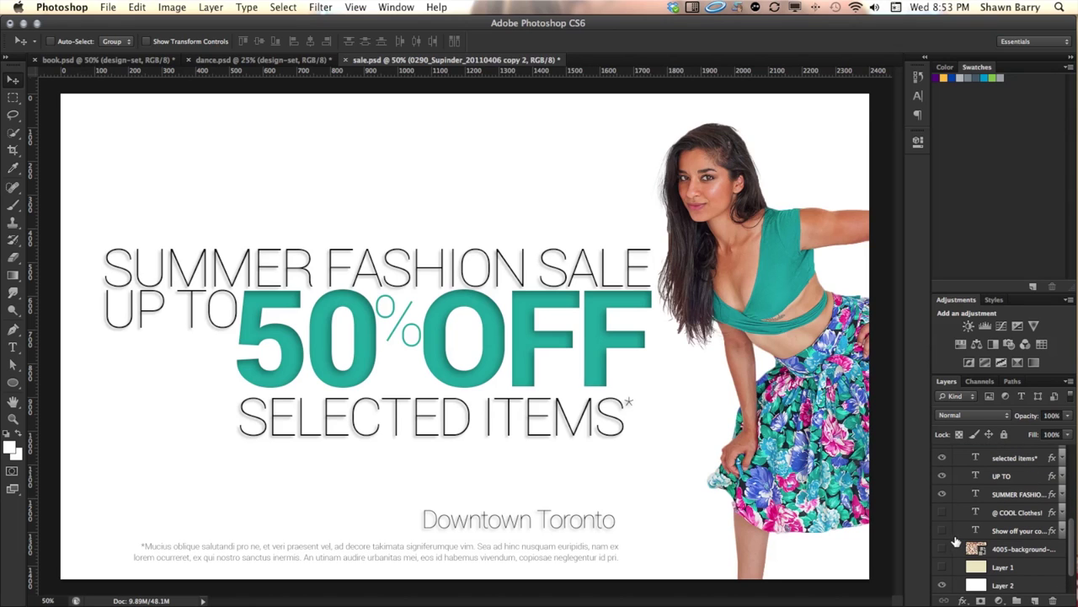
pyautogui.click(942, 512)
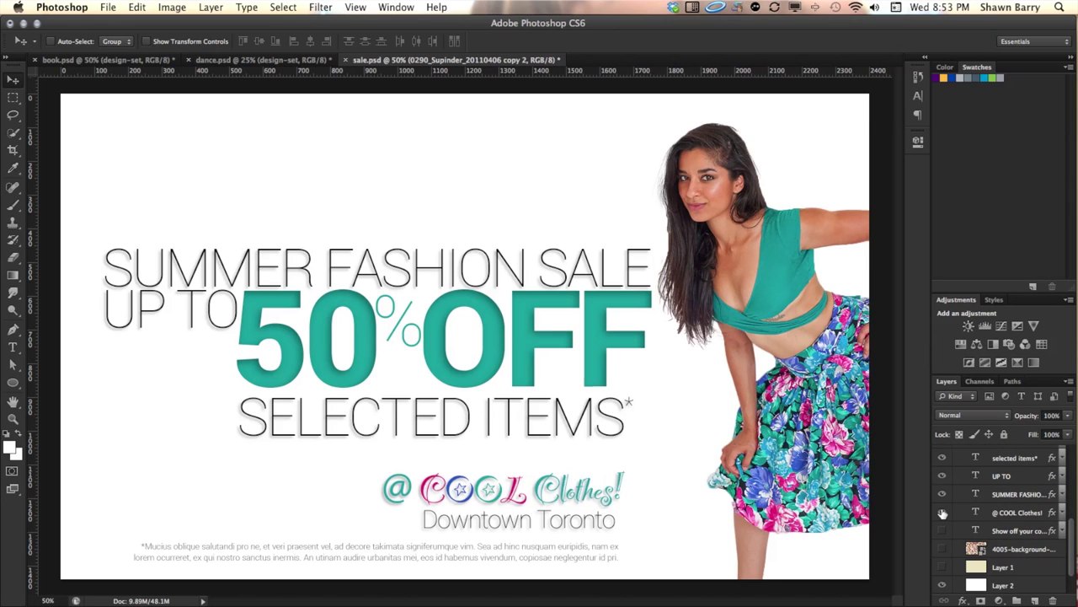
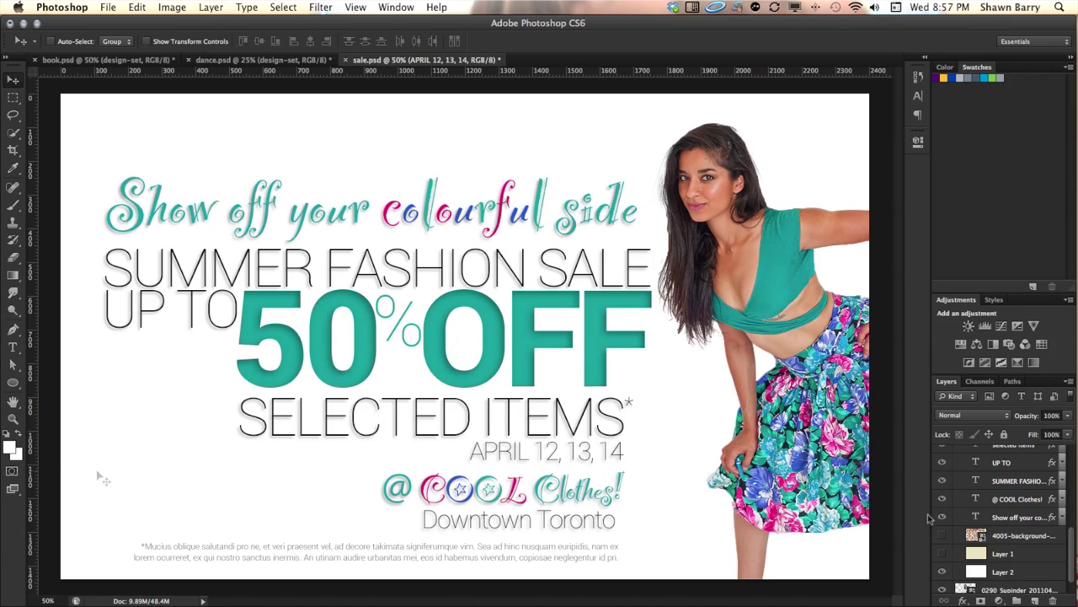
pyautogui.click(12, 448)
pyautogui.moveTo(510, 198); pyautogui.dragTo(401, 191)
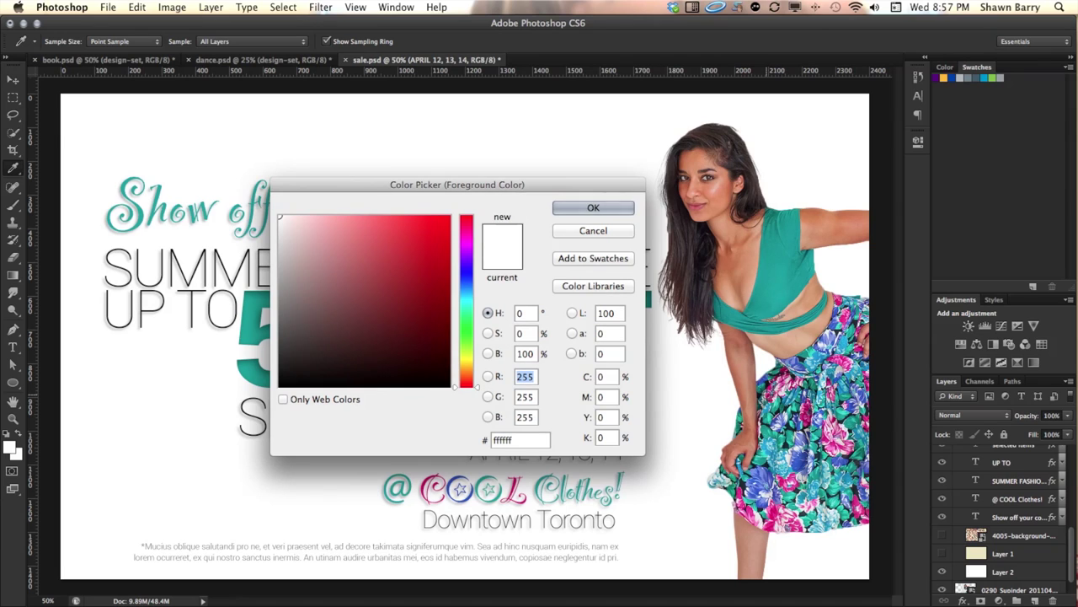
pyautogui.click(792, 404)
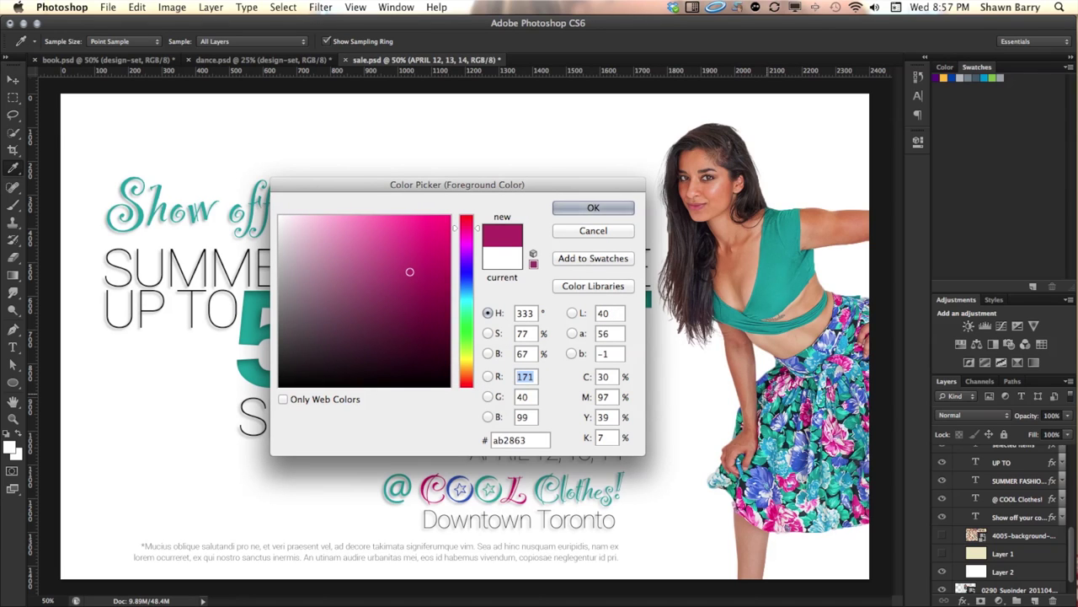
pyautogui.click(762, 442)
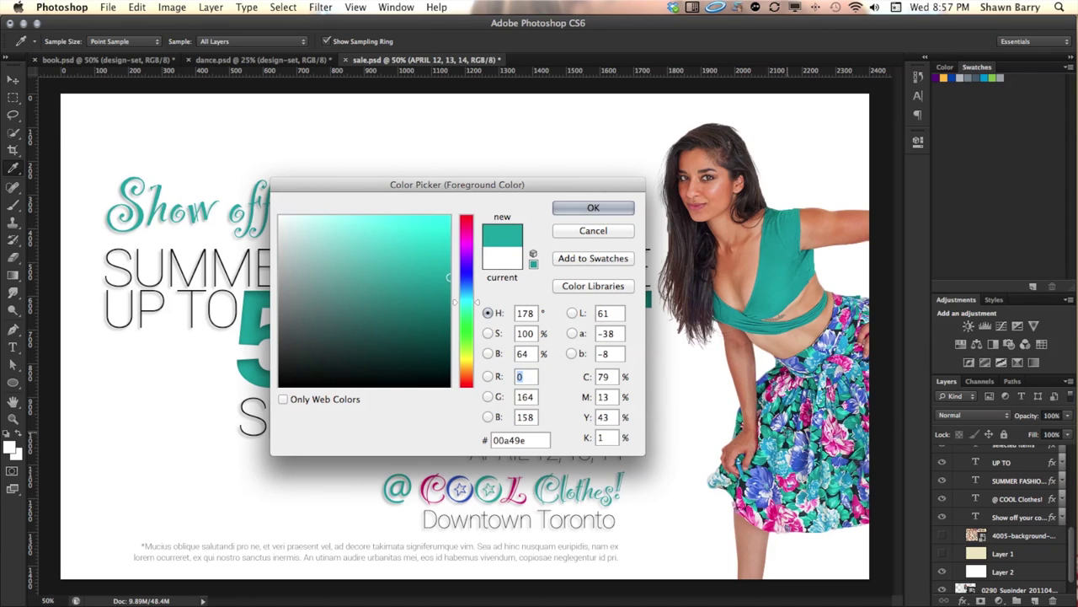
pyautogui.click(851, 402)
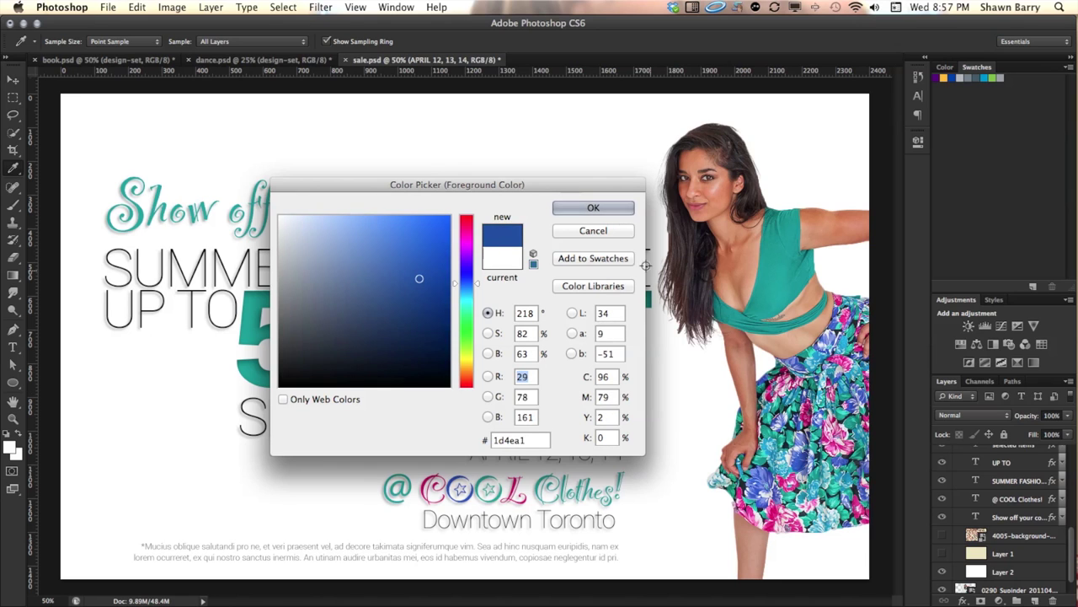
pyautogui.press('Escape')
pyautogui.press('v')
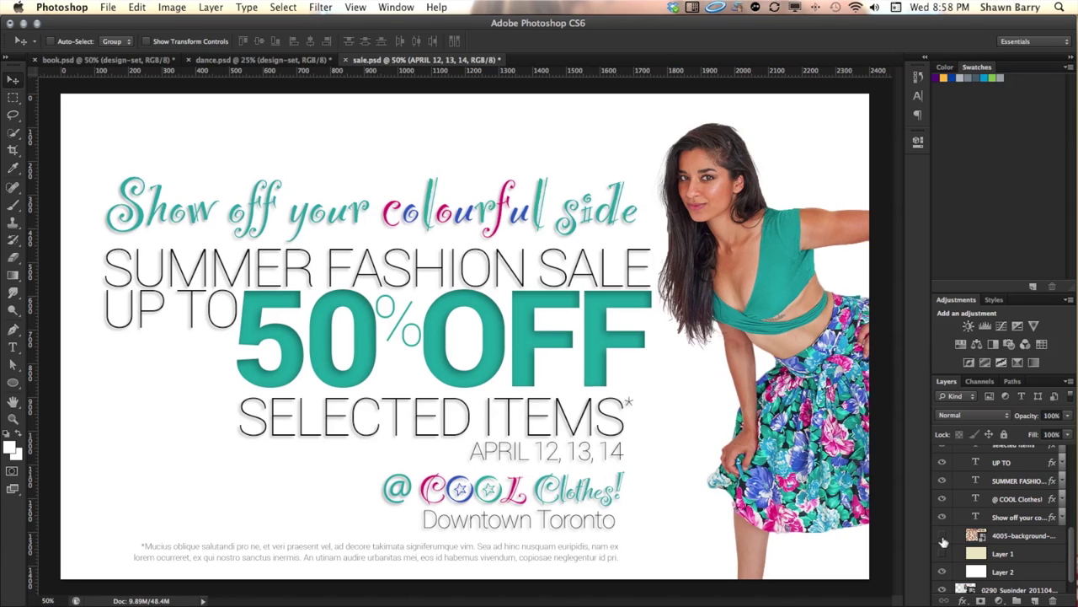
# - Reveal the patterned cream background layers behind the sale poster
pyautogui.moveTo(941, 537); pyautogui.dragTo(942, 567)
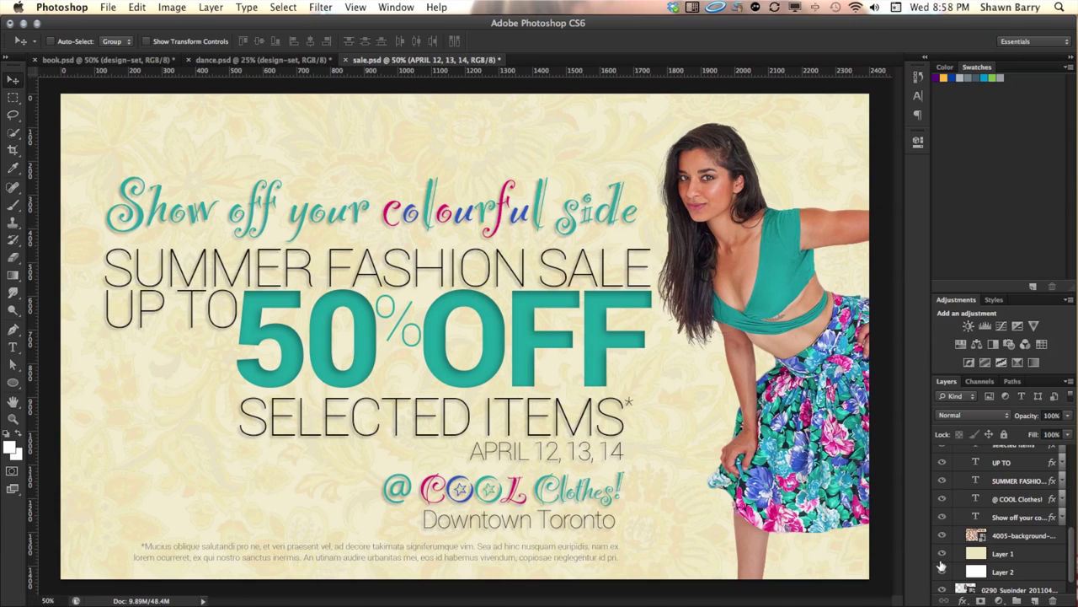
pyautogui.scroll(5, 969, 544)
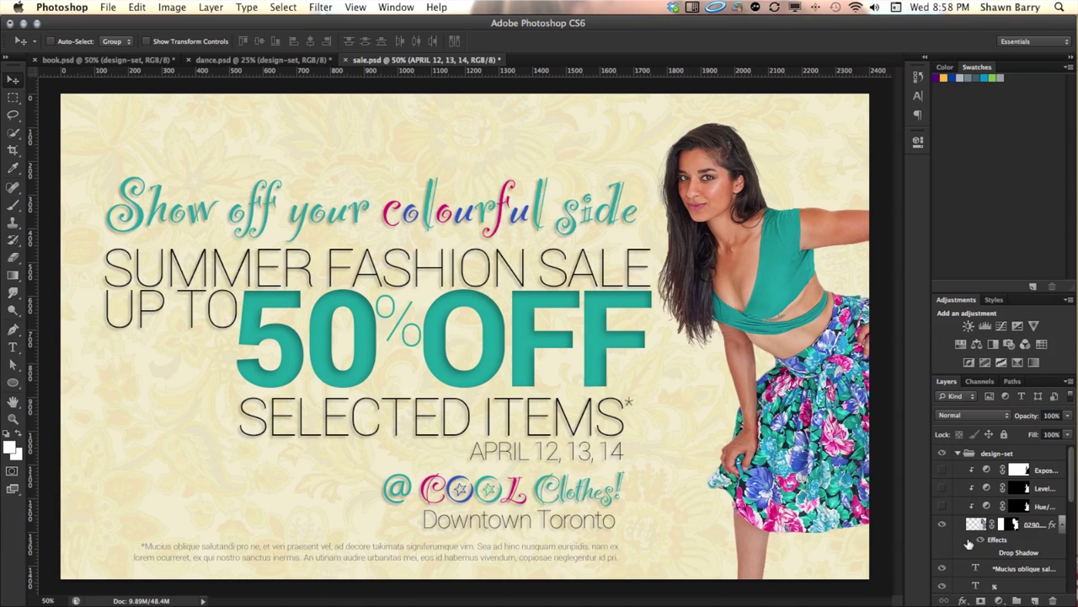
pyautogui.scroll(-5, 969, 544)
pyautogui.scroll(5, 969, 543)
# - Compare the skirt with and without the Hue/Saturation adjustment, leaving it off
pyautogui.click(943, 507)
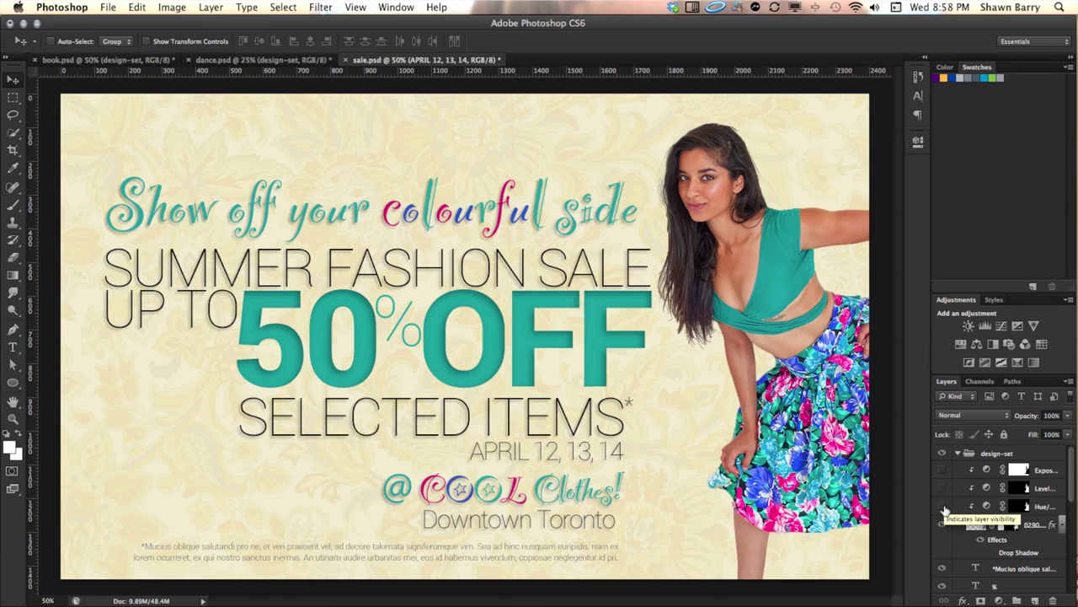
pyautogui.click(945, 509)
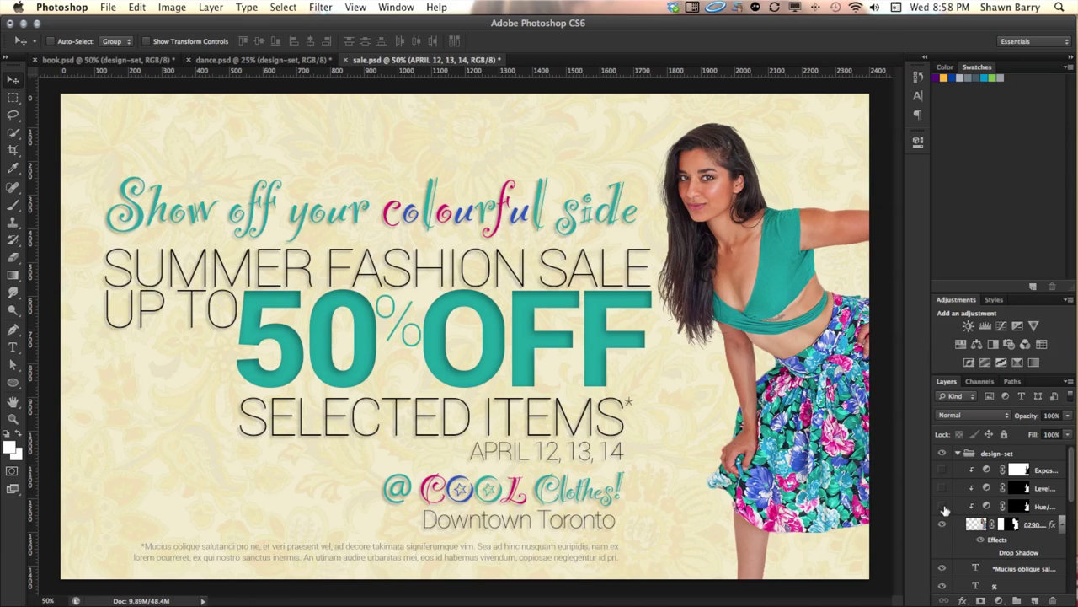
pyautogui.click(945, 508)
pyautogui.click(944, 509)
# - Turn on the Levels and Exposure adjustments, then switch to dance.psd
pyautogui.click(942, 489)
pyautogui.click(942, 490)
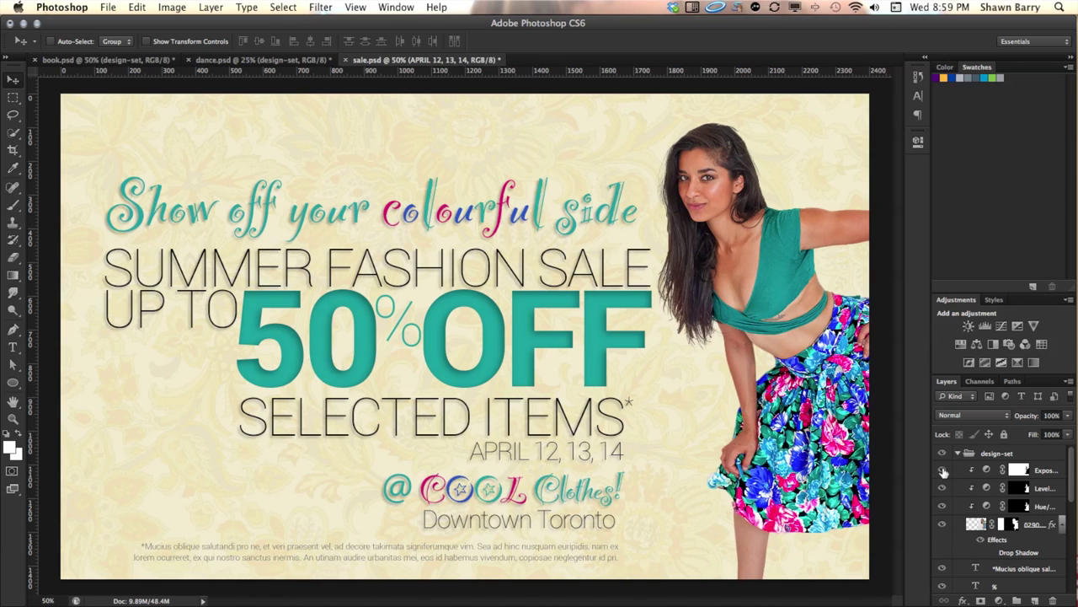
pyautogui.click(943, 470)
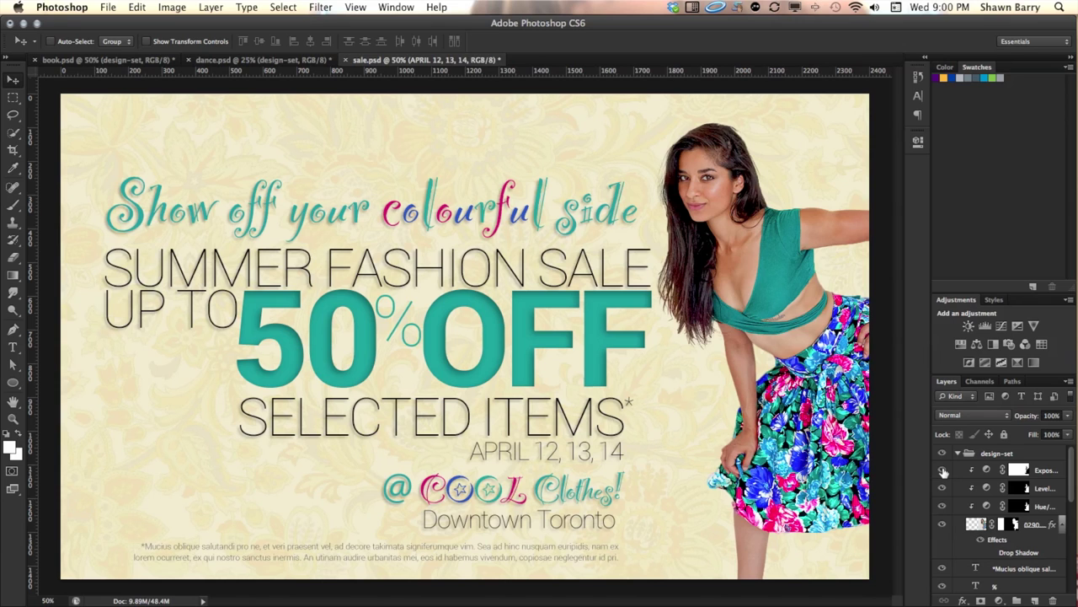
pyautogui.click(289, 60)
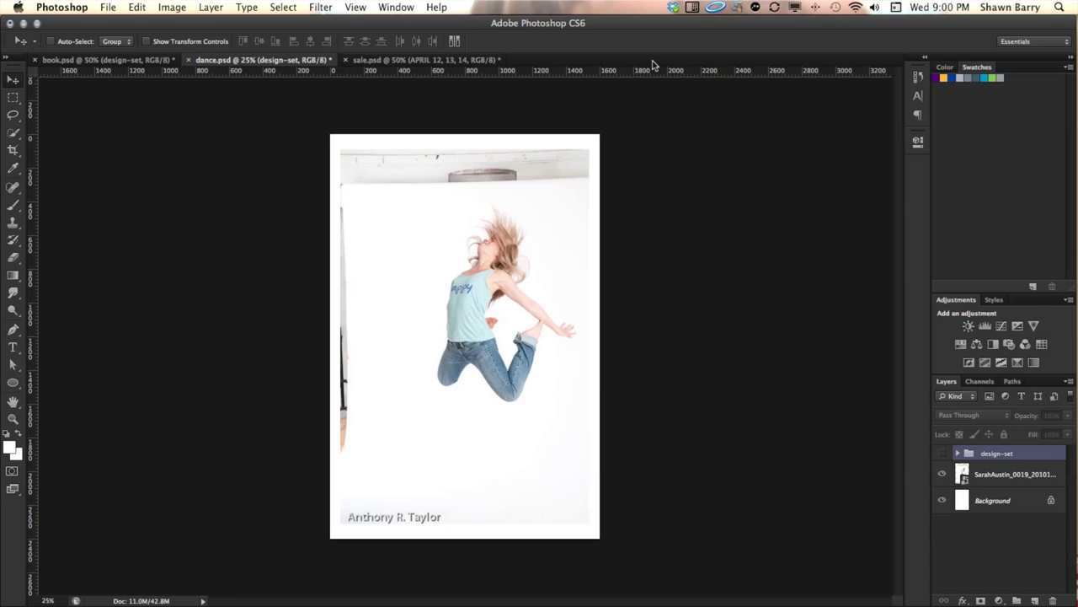
# - Show and expand the design-set group, revealing the LEARN, MODERN, DANCE headline words
pyautogui.click(942, 453)
pyautogui.click(957, 453)
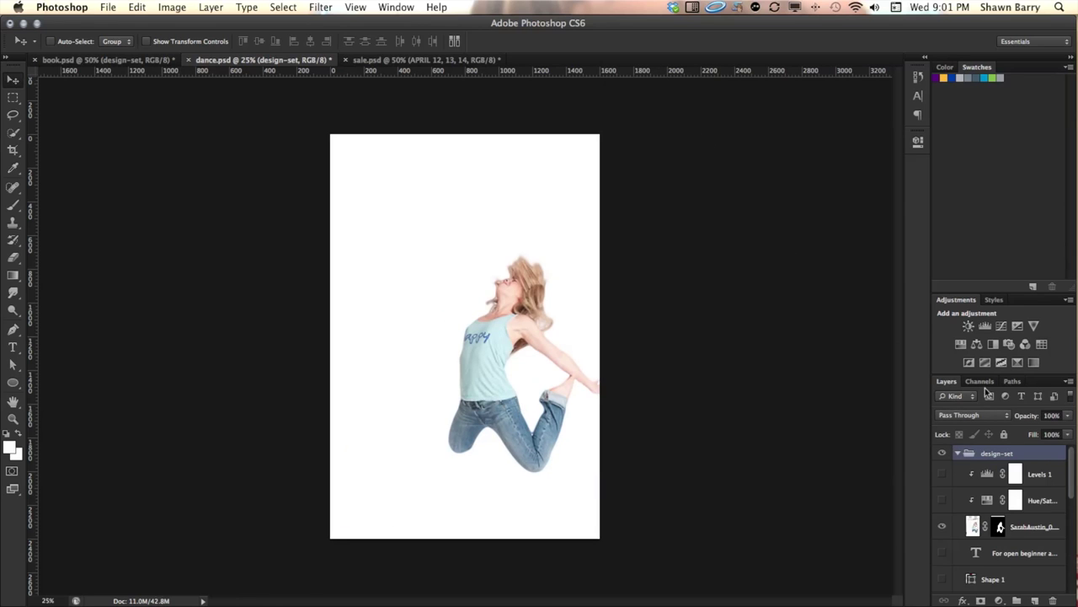
pyautogui.scroll(-3, 963, 437)
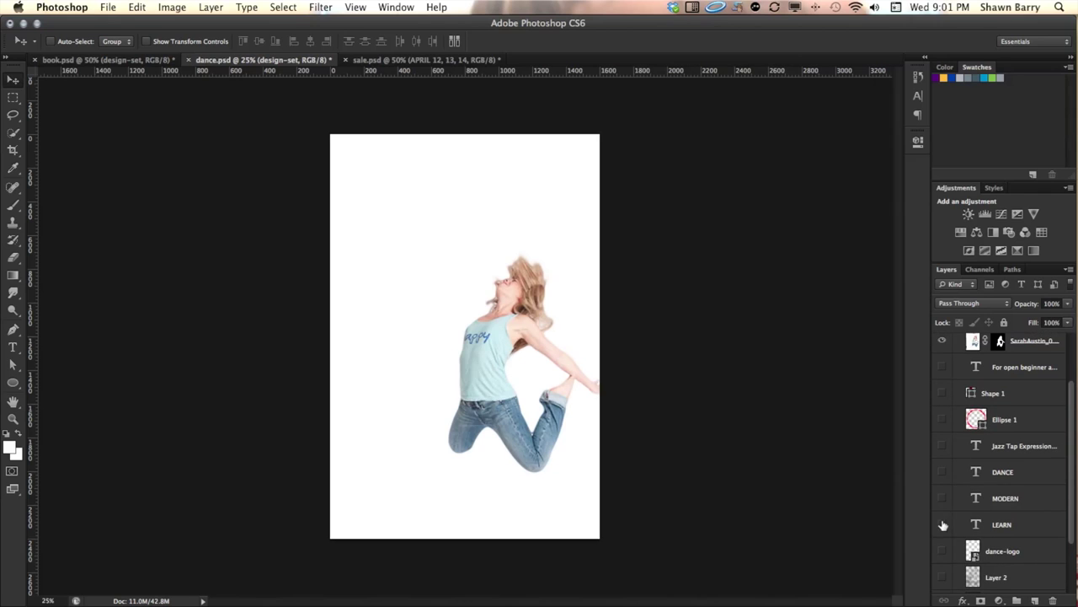
pyautogui.click(942, 524)
pyautogui.click(942, 498)
pyautogui.click(942, 472)
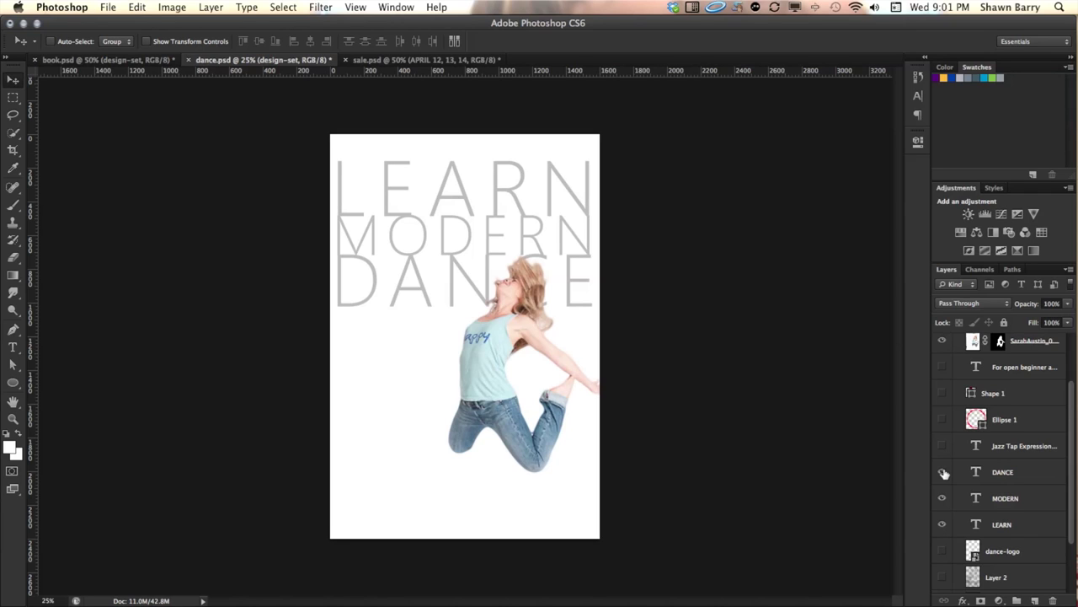
# - Show the 'For open beginner and schedules' text line with the web address
pyautogui.scroll(3, 945, 502)
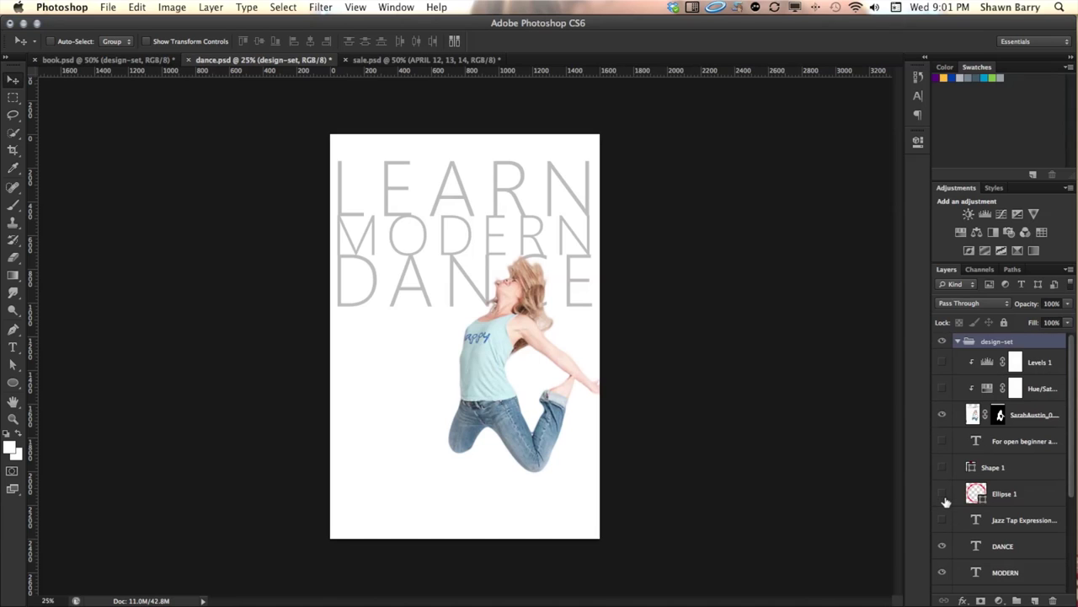
pyautogui.click(942, 441)
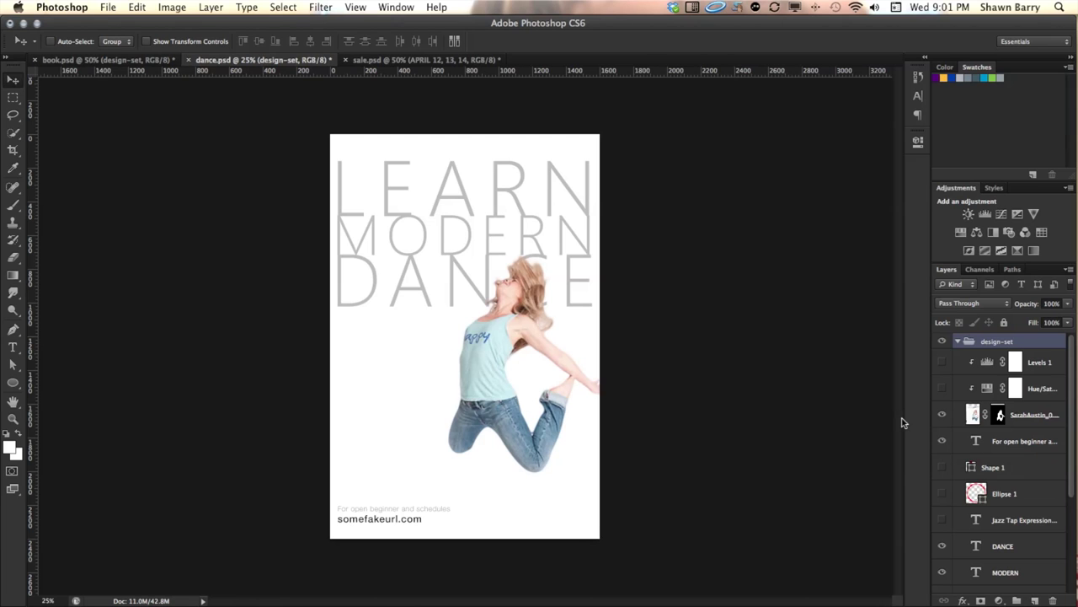
pyautogui.scroll(-5, 943, 503)
# - Show the dance-logo layer at bottom right and zoom out to 25%
pyautogui.click(942, 503)
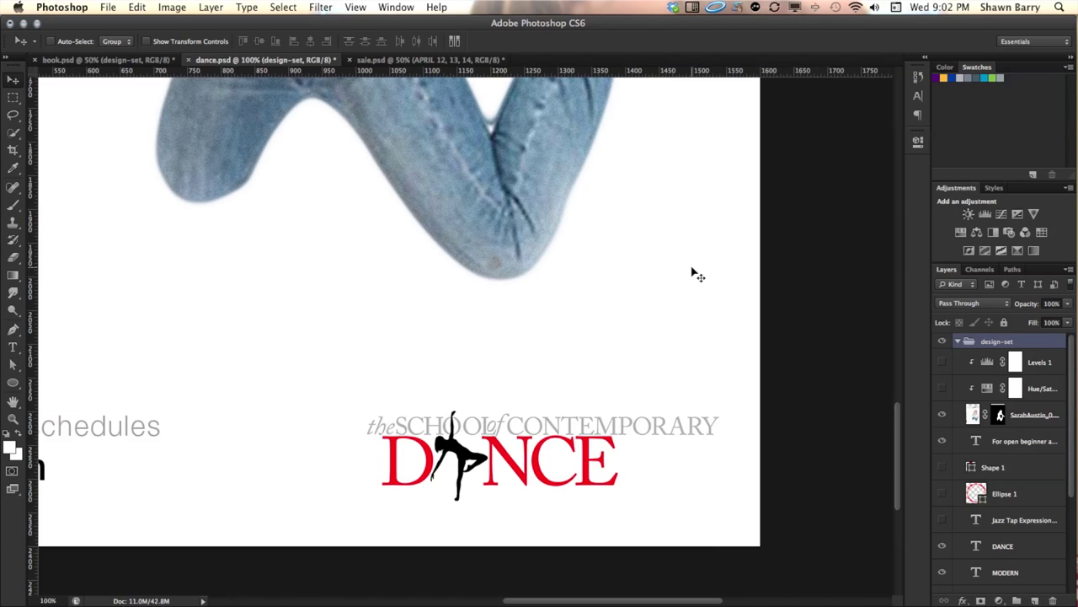
pyautogui.press('super+minus')
pyautogui.press('super+minus')
pyautogui.press('super+minus')
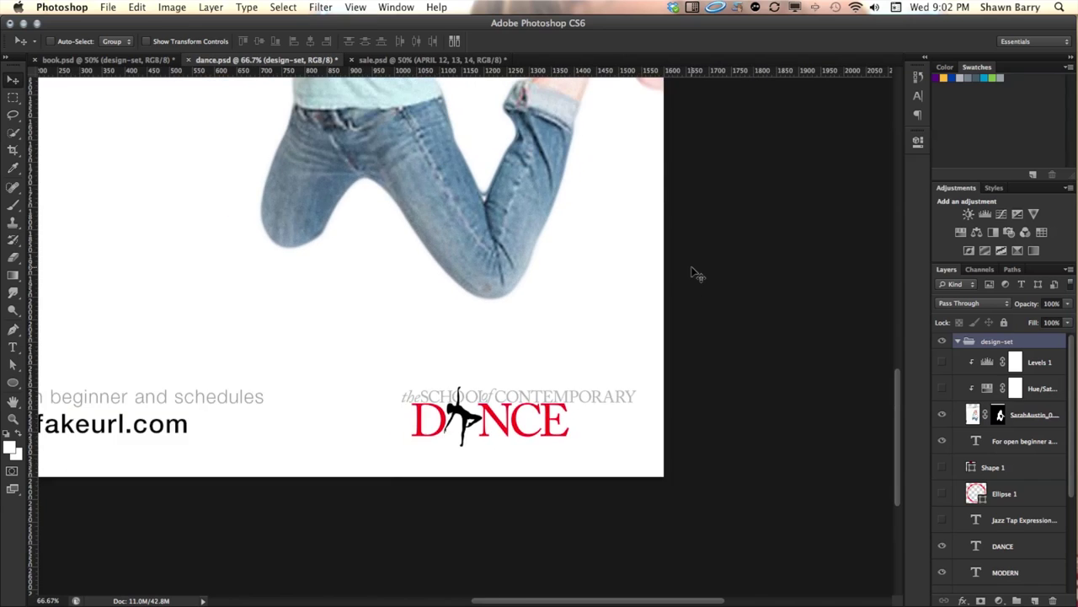
pyautogui.press('super+minus')
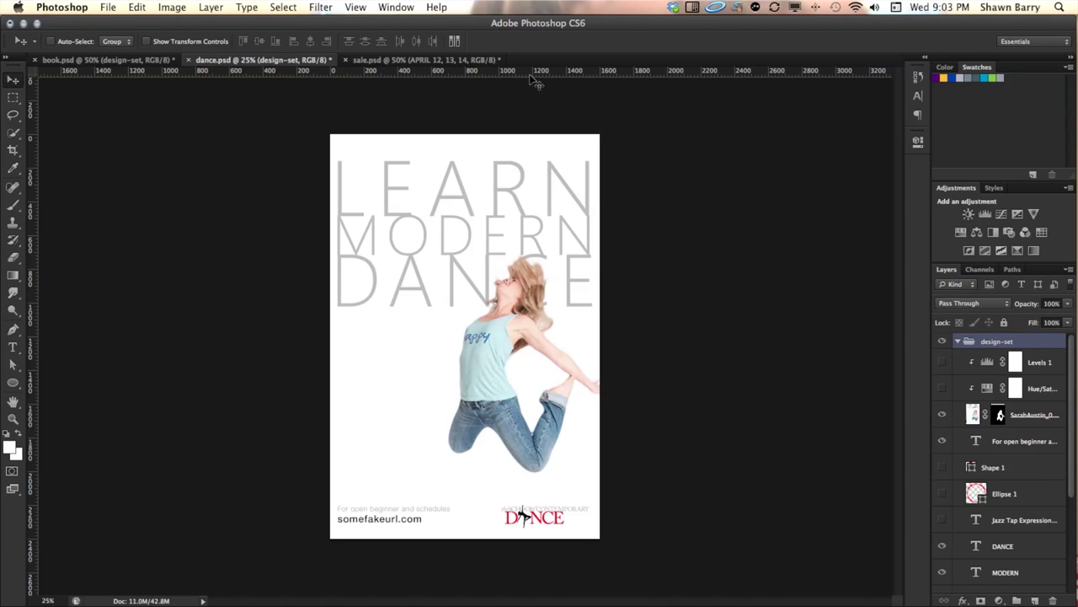
# - Show the vertical JAZZ TAP text, Shape 1 line, Ellipse 1 circle, Hue/Saturation and Levels layers
pyautogui.click(943, 520)
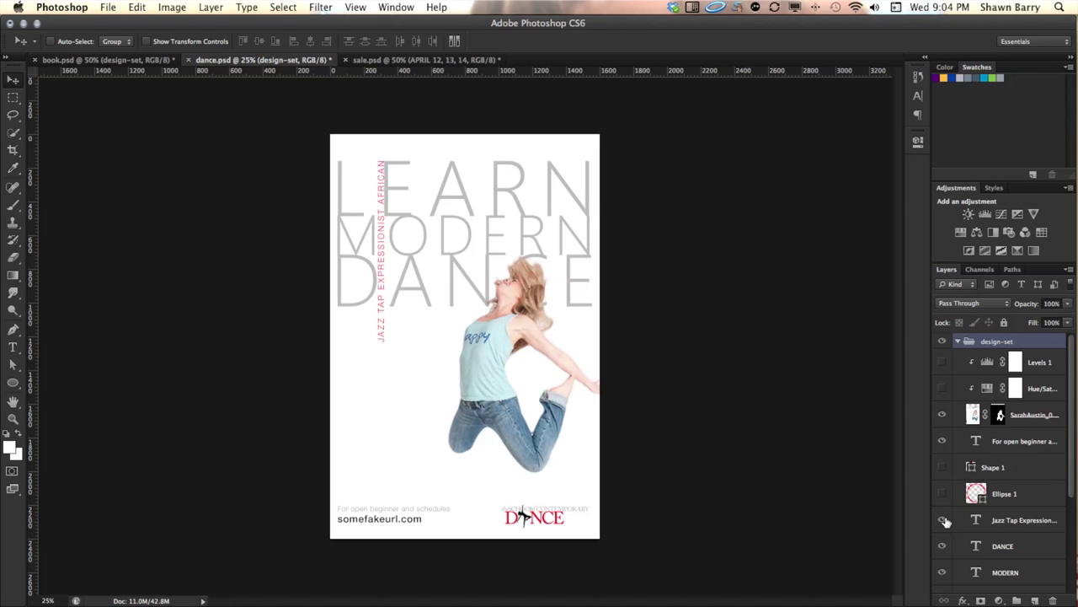
pyautogui.click(942, 467)
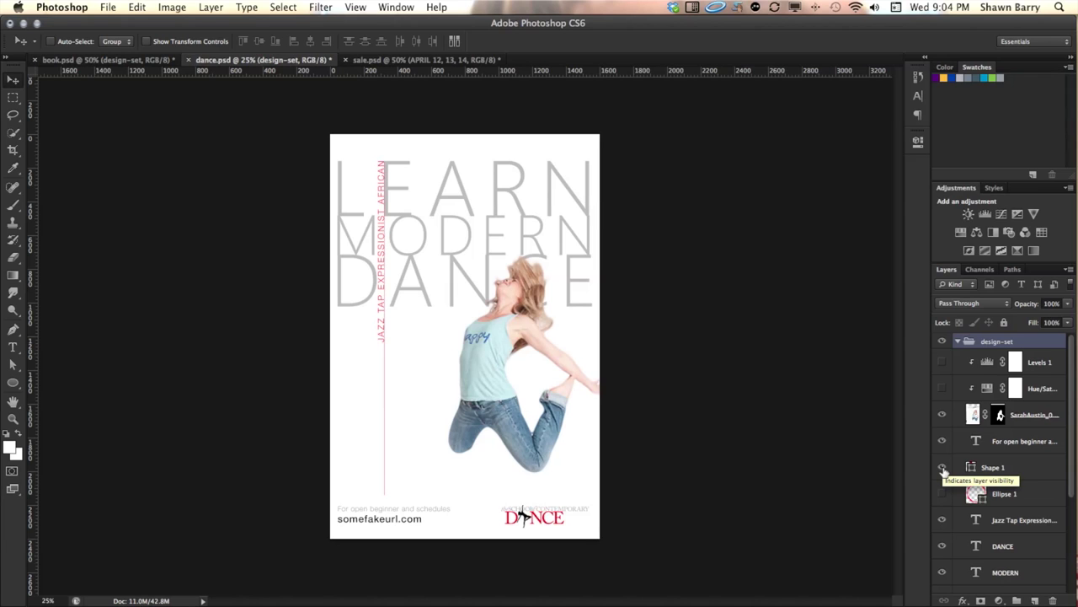
pyautogui.click(945, 493)
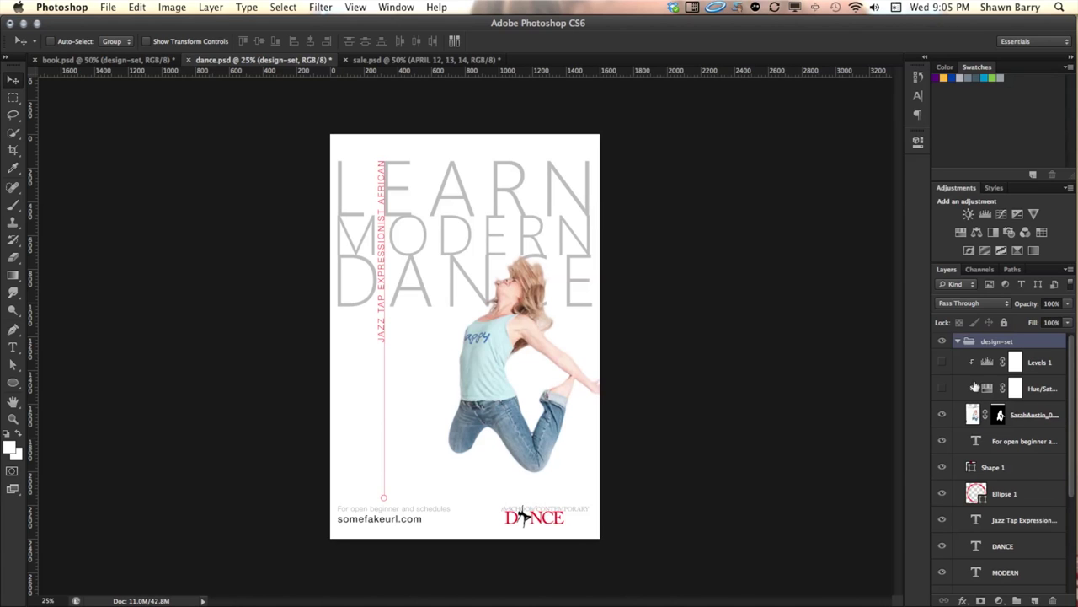
pyautogui.click(942, 387)
pyautogui.click(943, 363)
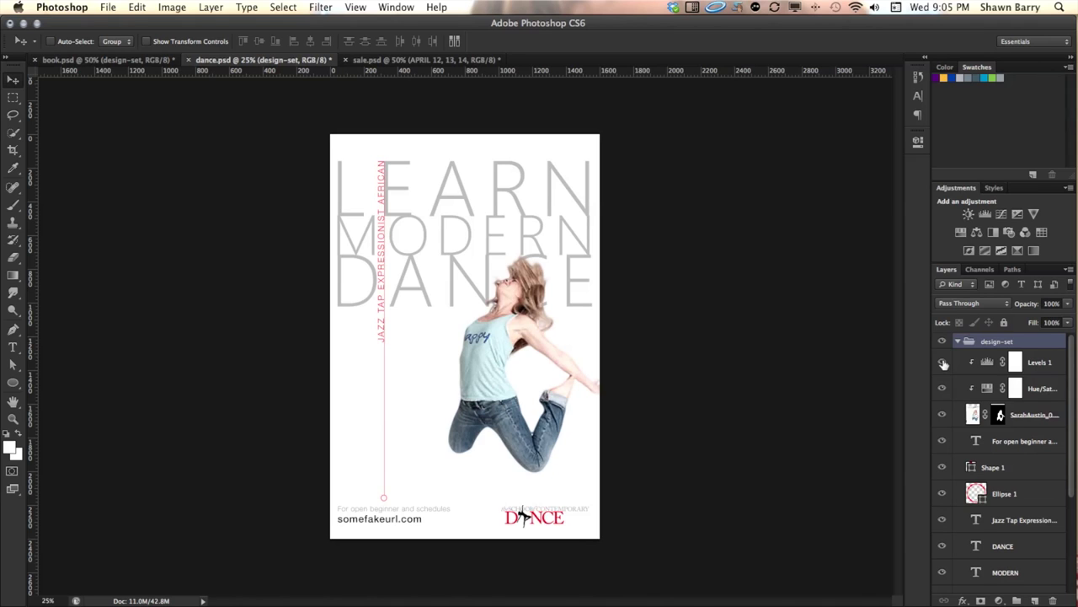
# - Show Layer 2's grey texture over the dance poster background
pyautogui.scroll(-3, 944, 364)
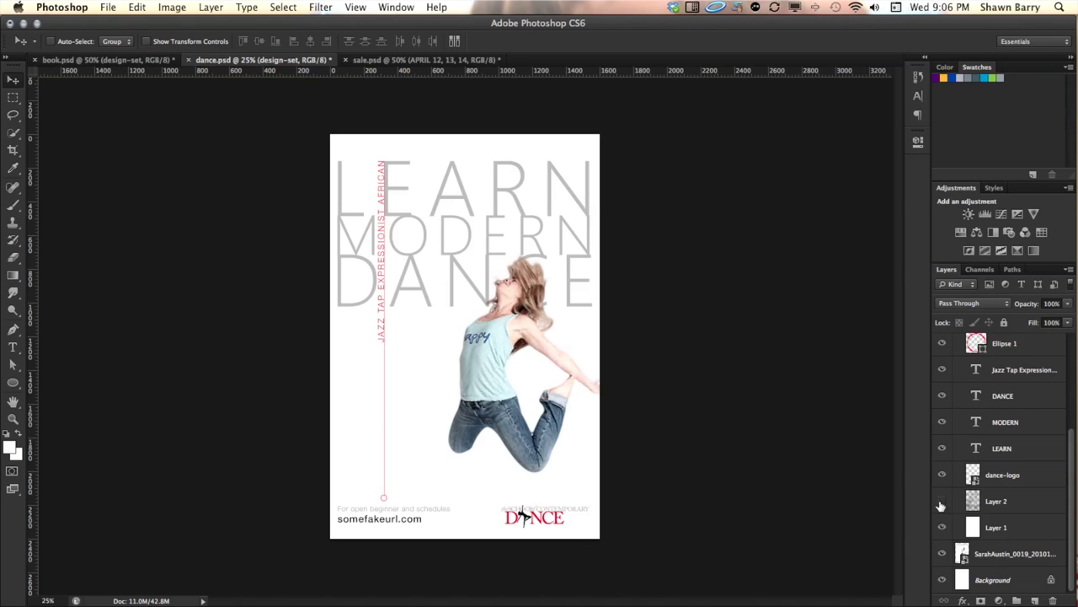
pyautogui.click(942, 502)
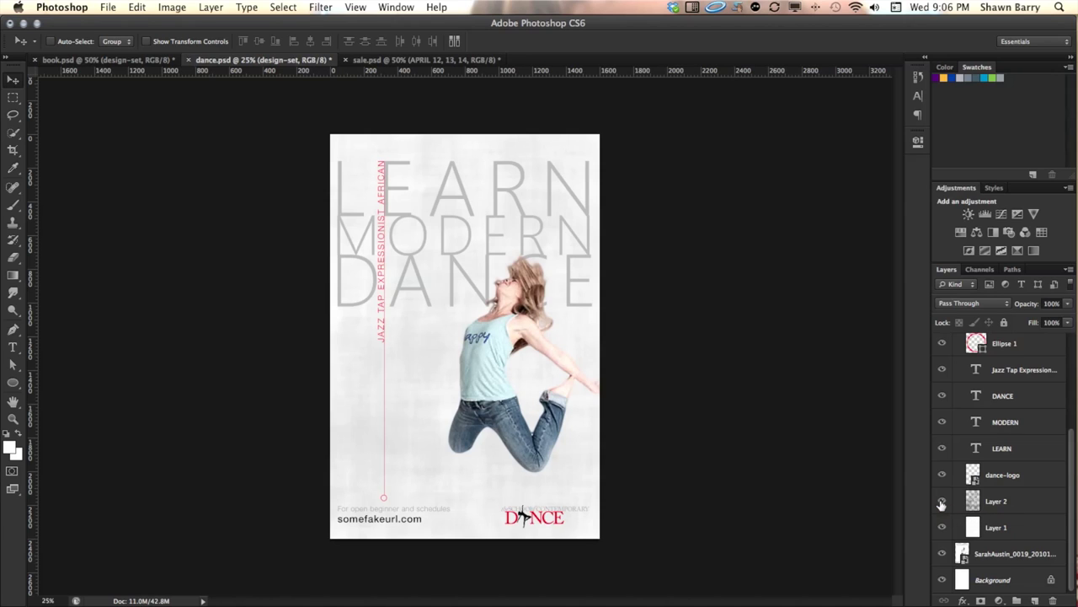
pyautogui.scroll(5, 942, 503)
# - Collapse the design-set group, save dance.psd, and switch back to sale.psd
pyautogui.click(958, 341)
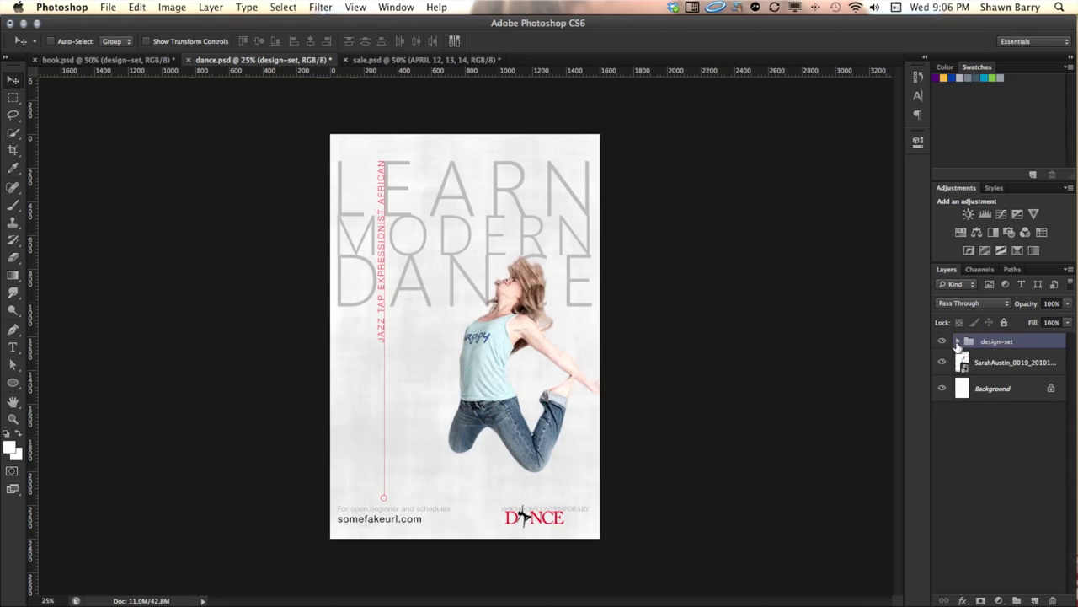
pyautogui.press('super+s')
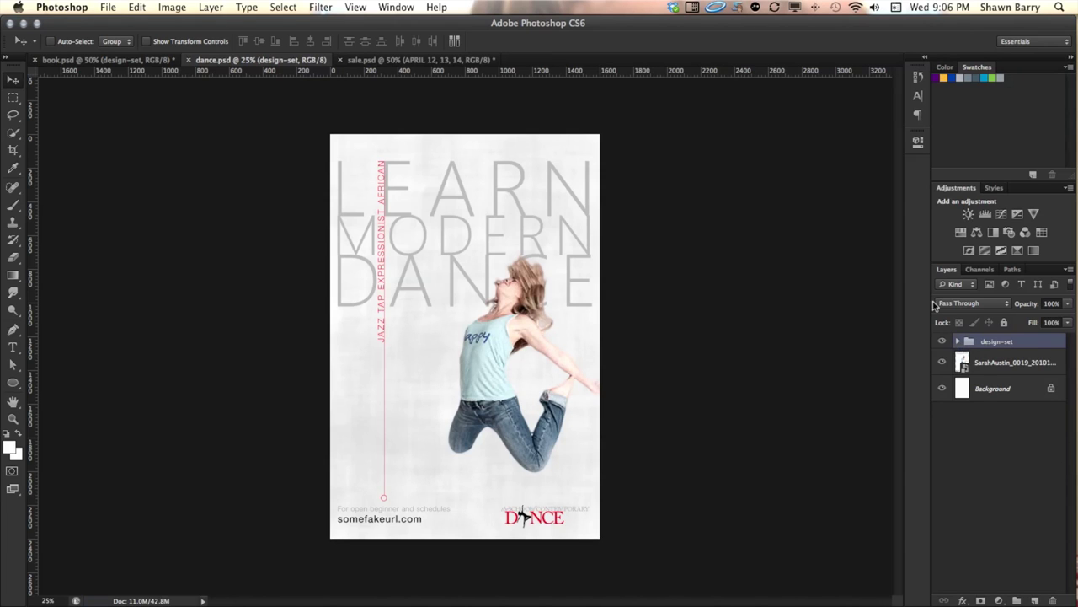
pyautogui.click(421, 60)
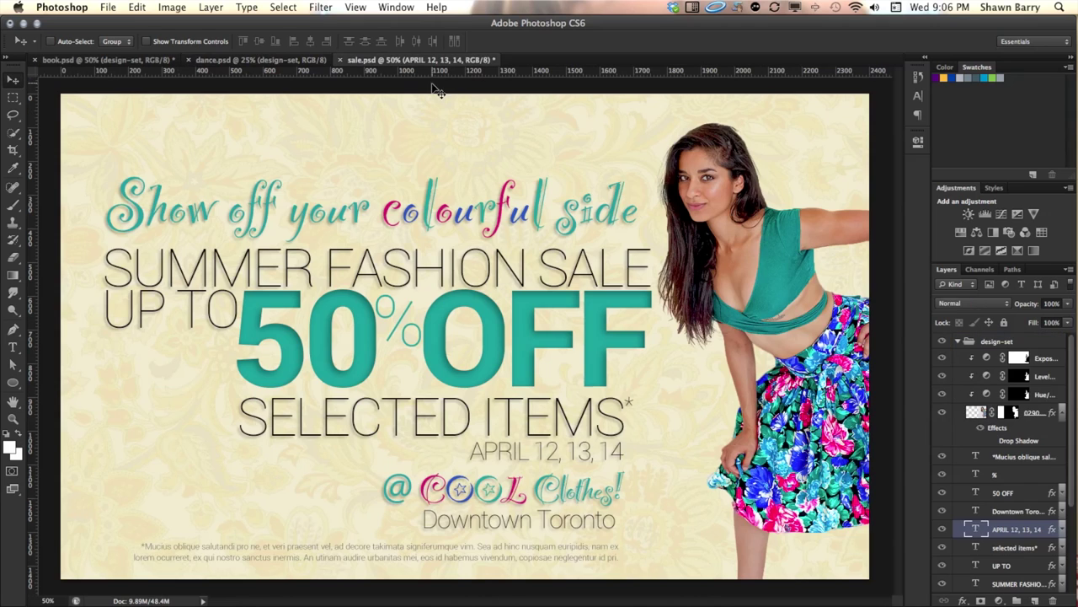
# - Bring the book.psd cover document to the front
pyautogui.click(285, 61)
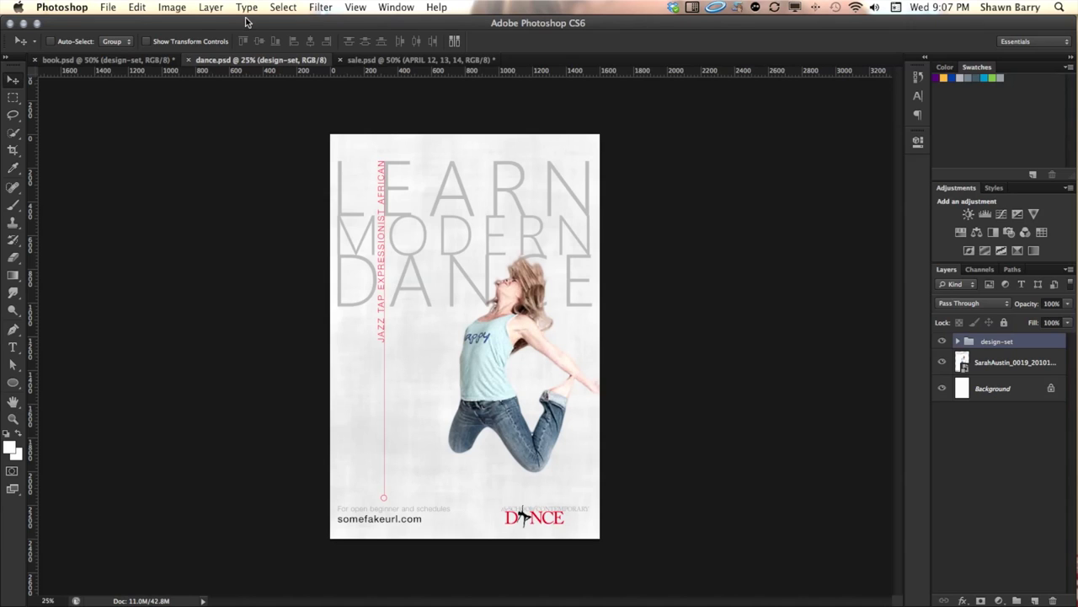
pyautogui.click(149, 60)
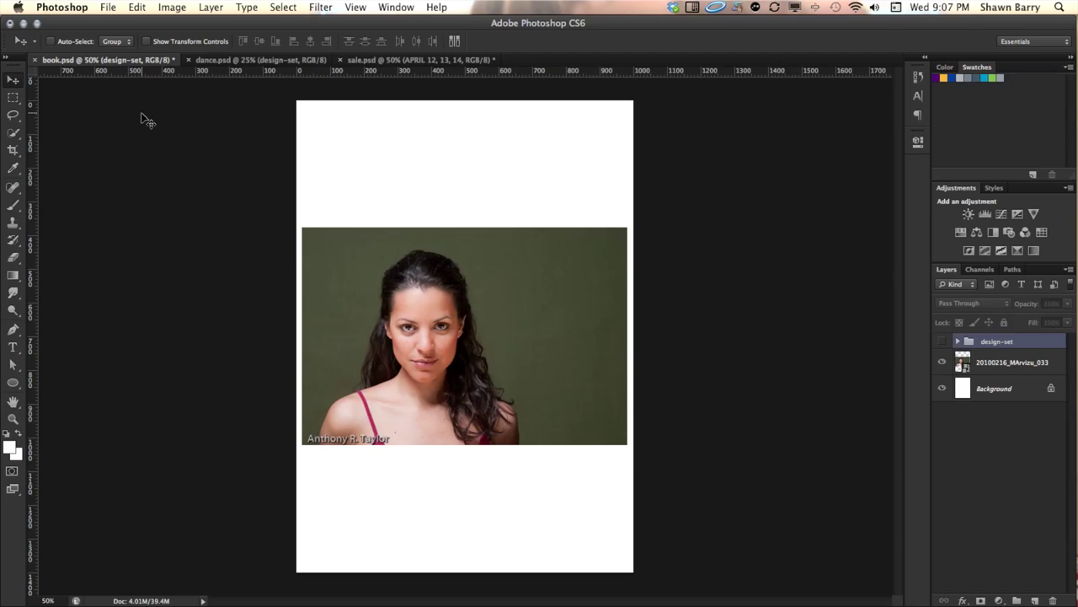
pyautogui.press('super+Tab')
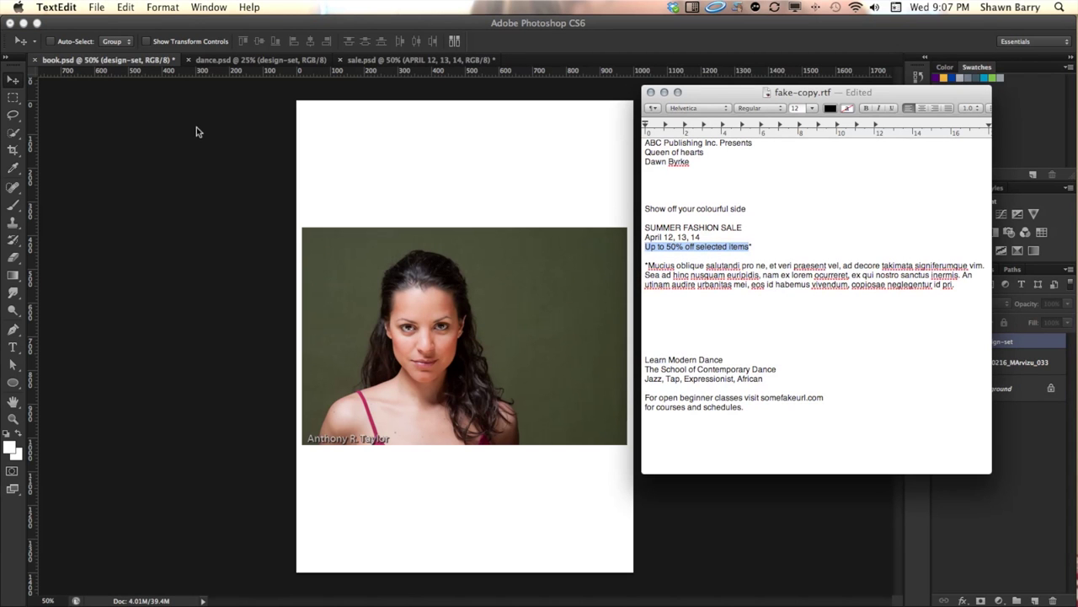
# - In TextEdit, paste the tagline 'She plays the game to win' above the author line
pyautogui.moveTo(699, 169); pyautogui.dragTo(626, 147)
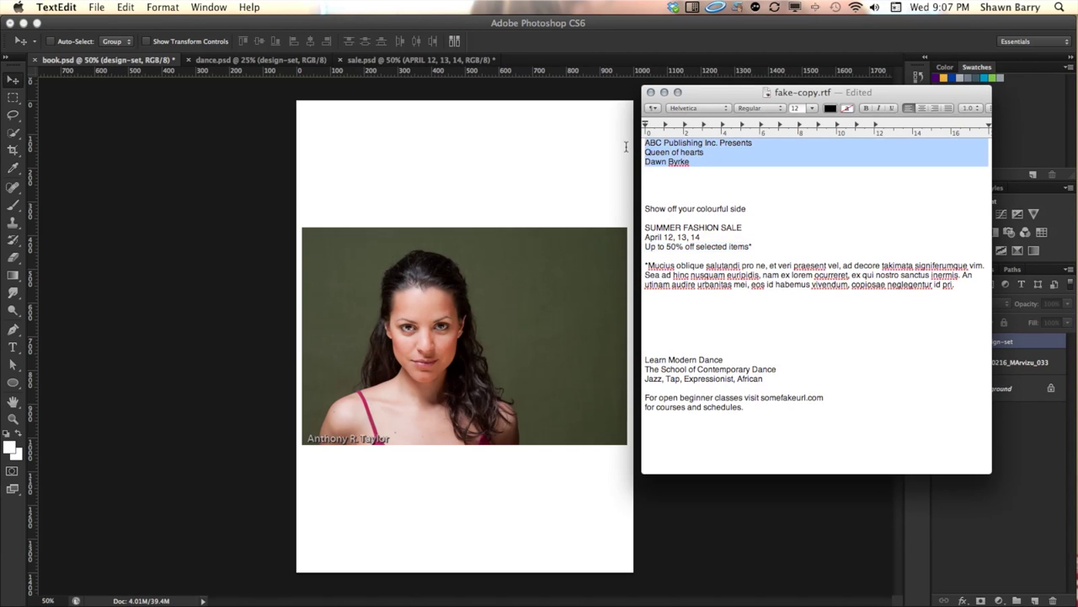
pyautogui.click(691, 164)
pyautogui.moveTo(692, 162); pyautogui.dragTo(642, 163)
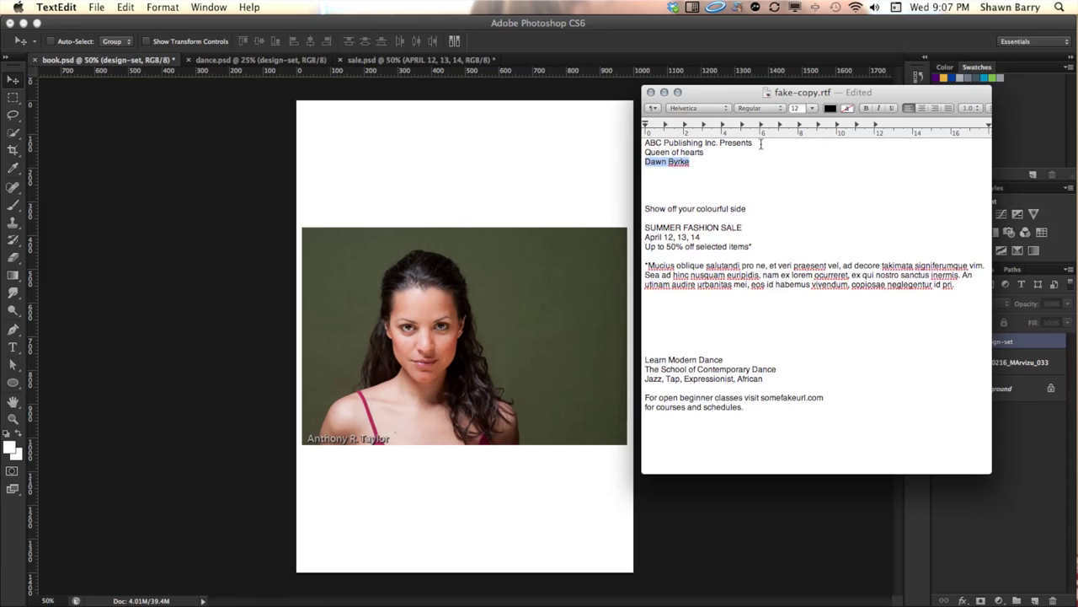
pyautogui.write('She plays the game to win')
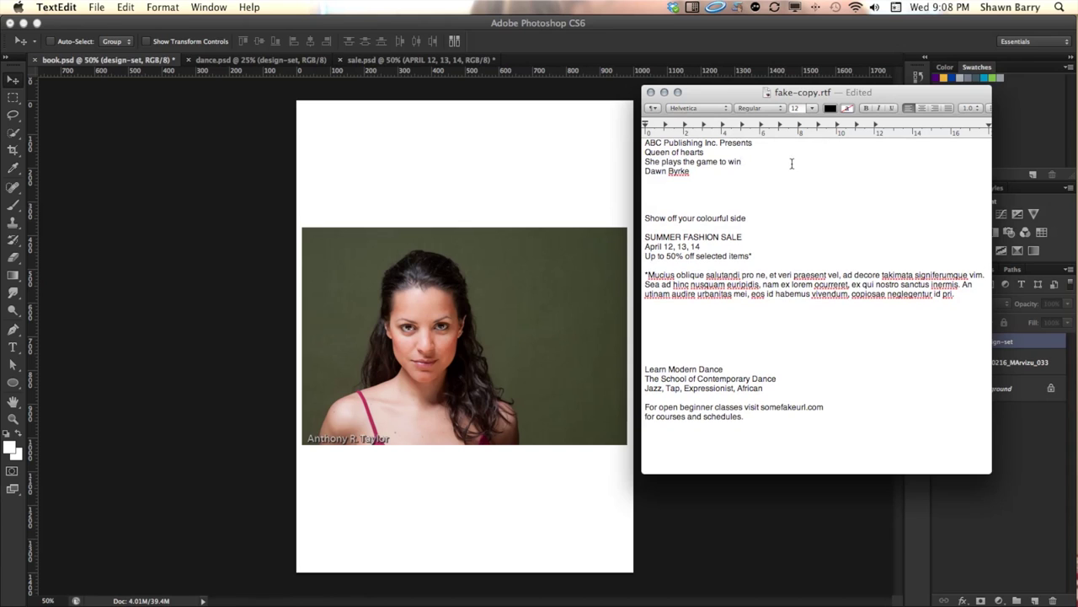
# - Back in Photoshop, show the book cover's design-set group and expand it
pyautogui.click(236, 215)
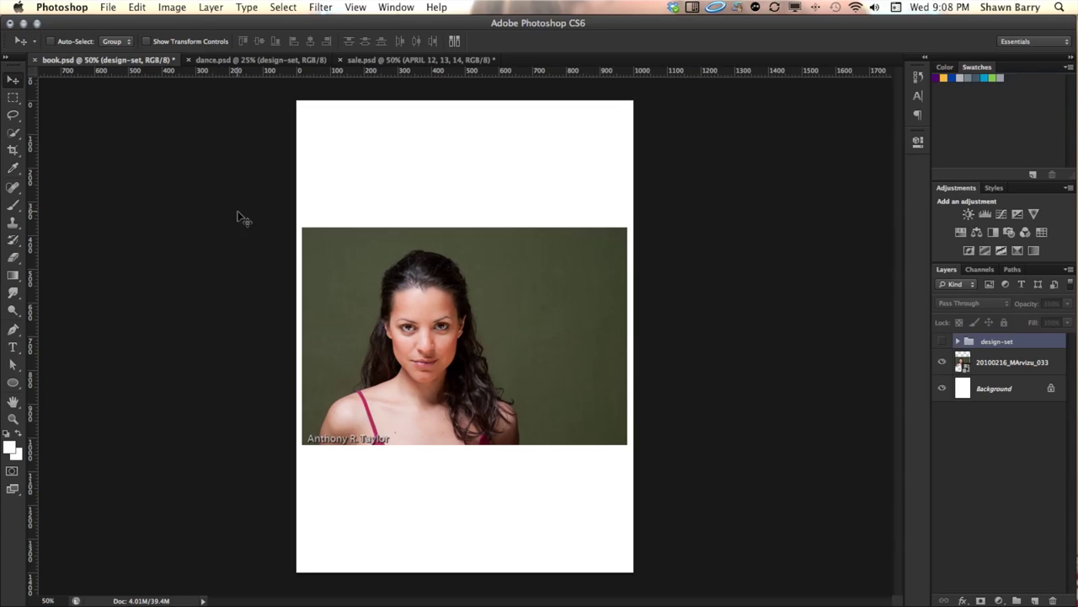
pyautogui.click(942, 341)
pyautogui.click(942, 341)
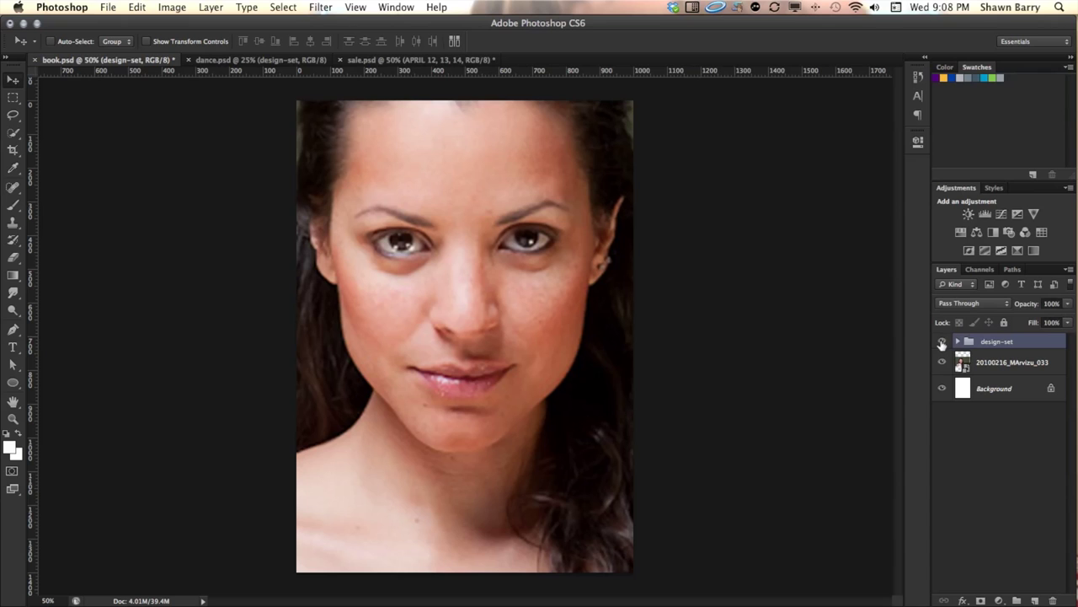
pyautogui.click(958, 341)
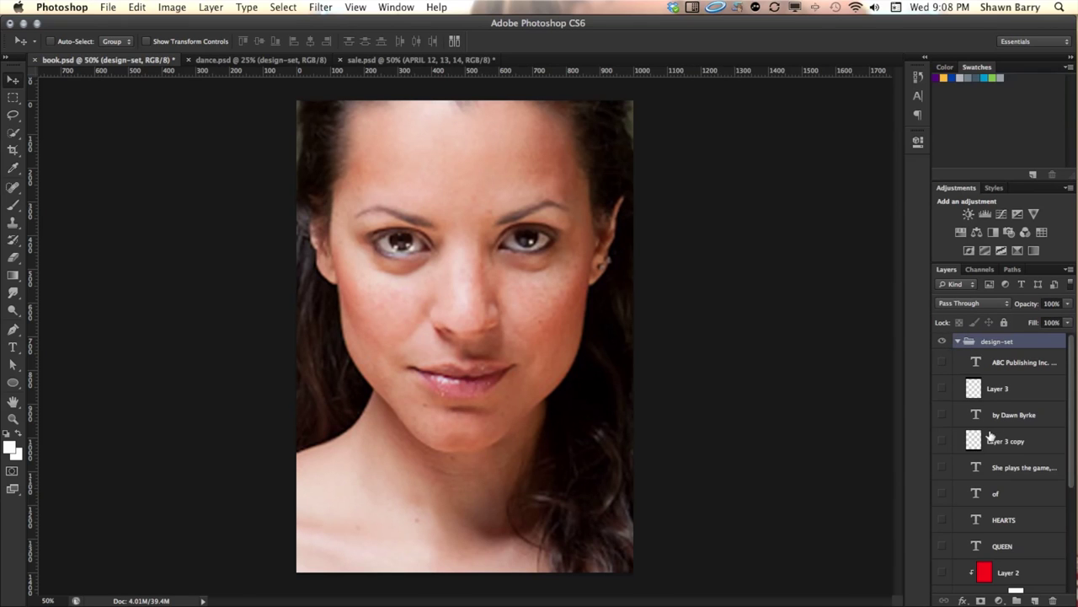
# - Reapply Gaussian Blur with Cmd+F so it stacks under the photo's Add Noise filter
pyautogui.scroll(-3, 996, 435)
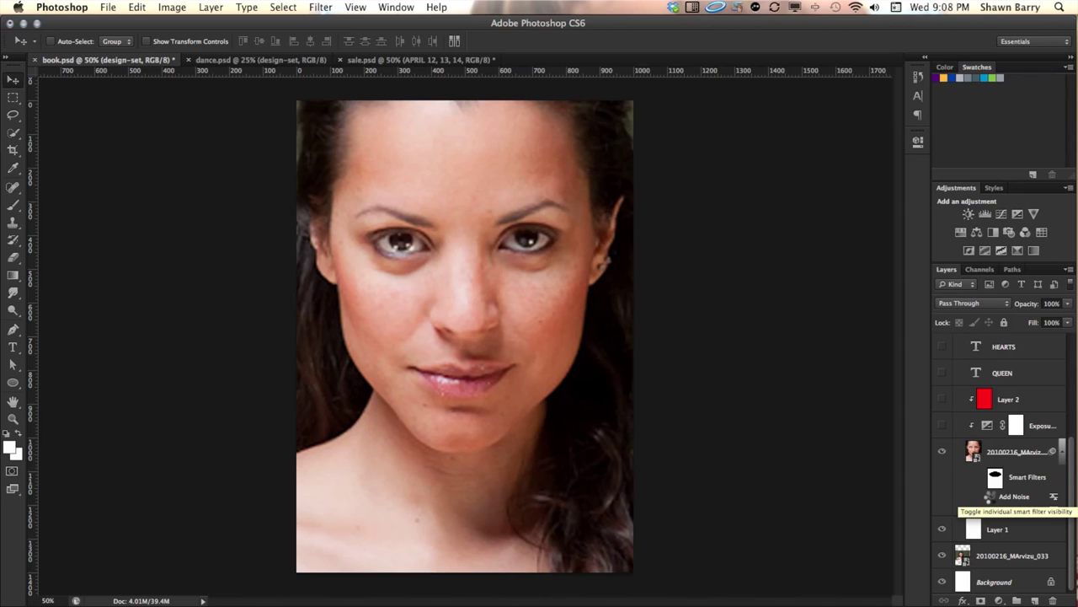
pyautogui.press('super+f')
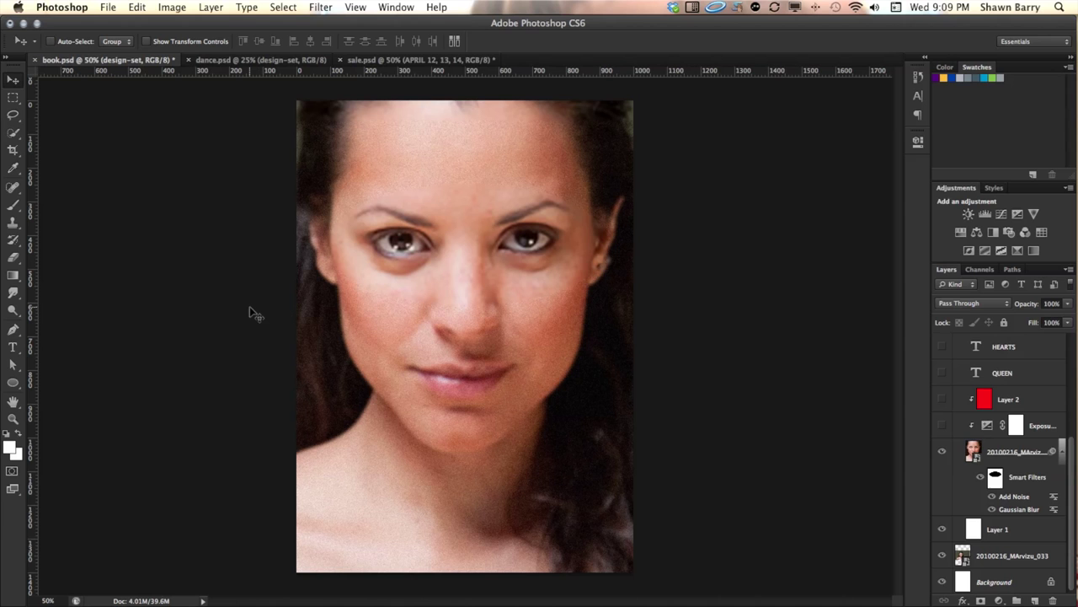
# - Turn on the Exposure adjustment and the red Layer 2 fill to tint the portrait
pyautogui.click(942, 425)
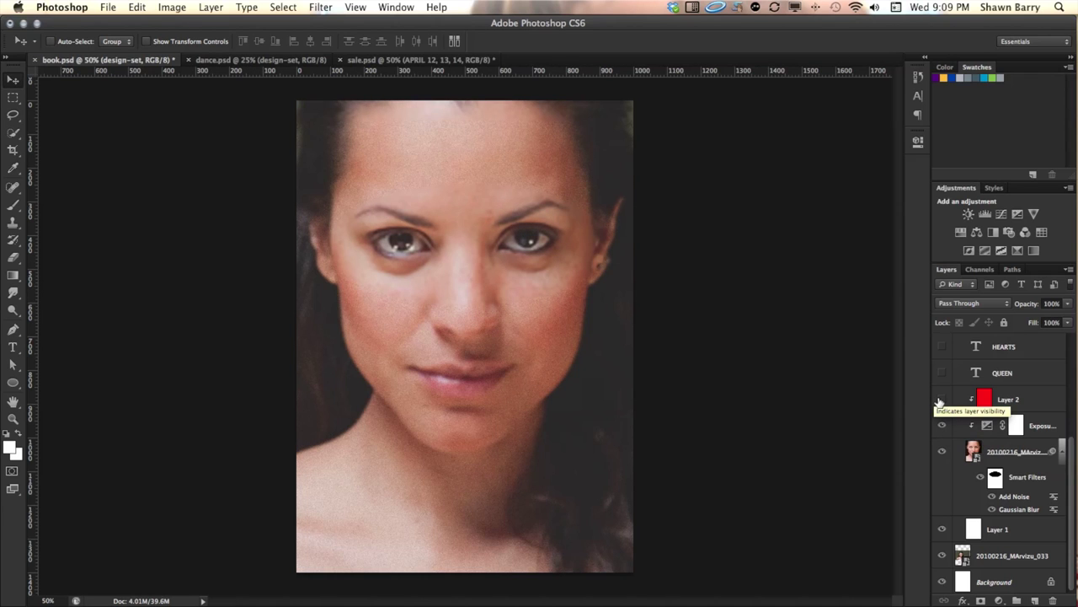
pyautogui.click(941, 399)
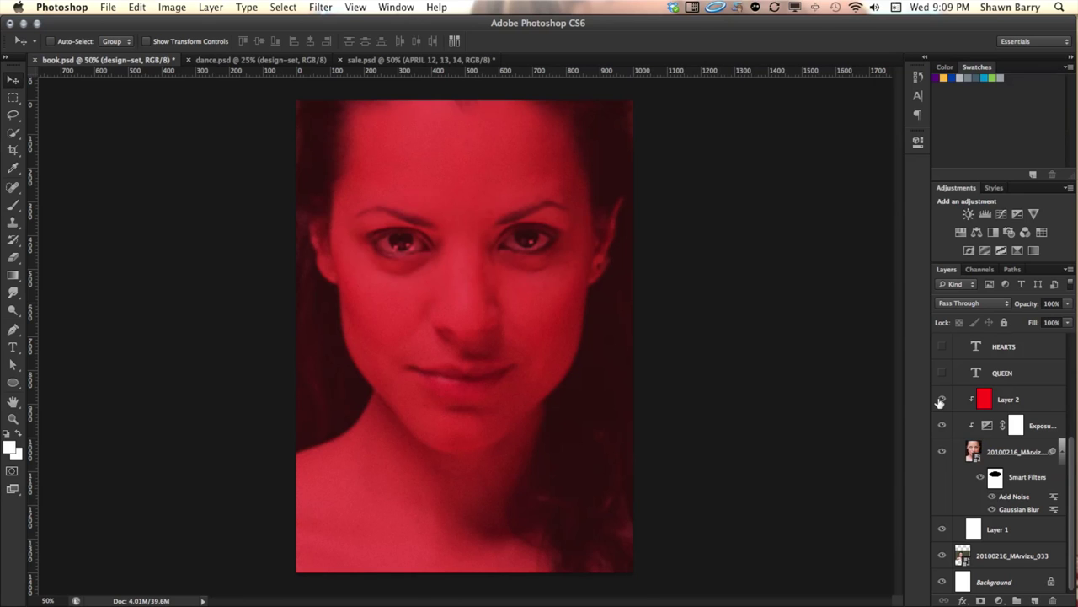
pyautogui.scroll(5, 1023, 378)
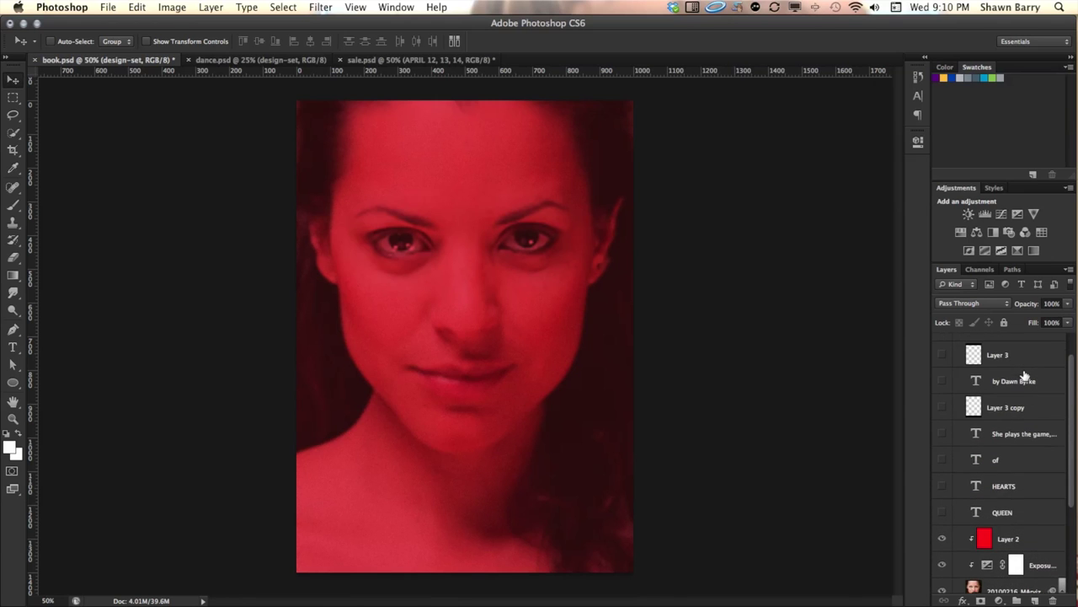
pyautogui.scroll(2, 1023, 378)
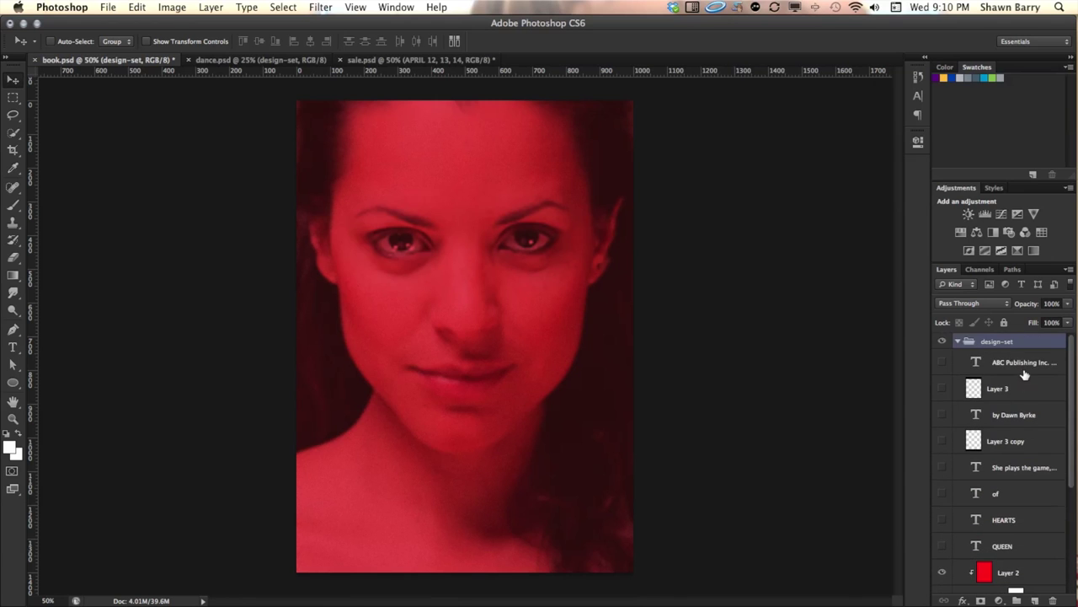
# - Show the dark top and bottom bands, ABC Publishing line and author credit
pyautogui.click(942, 388)
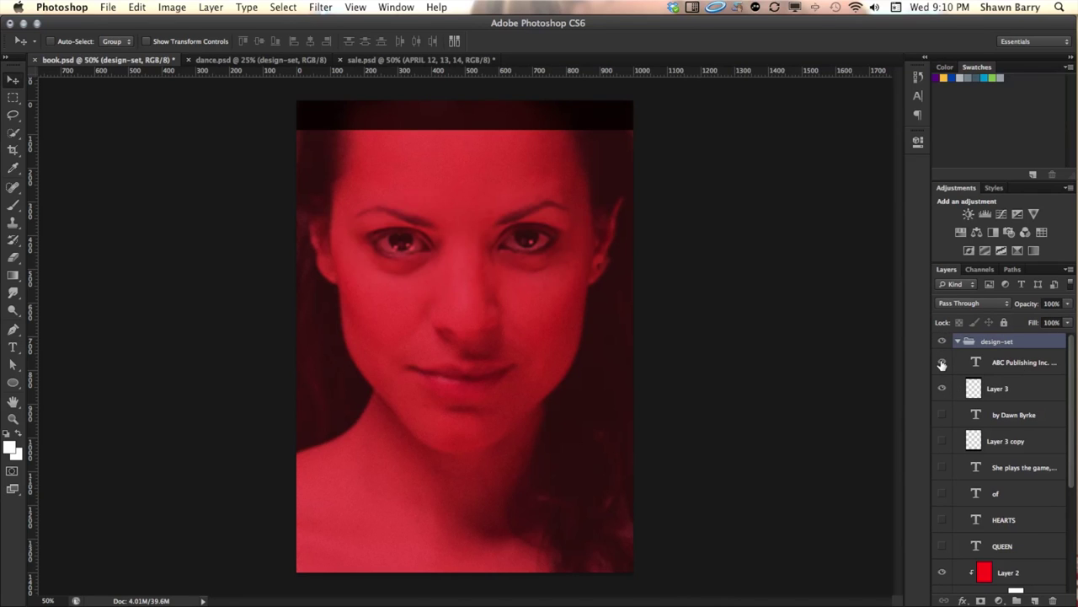
pyautogui.click(942, 362)
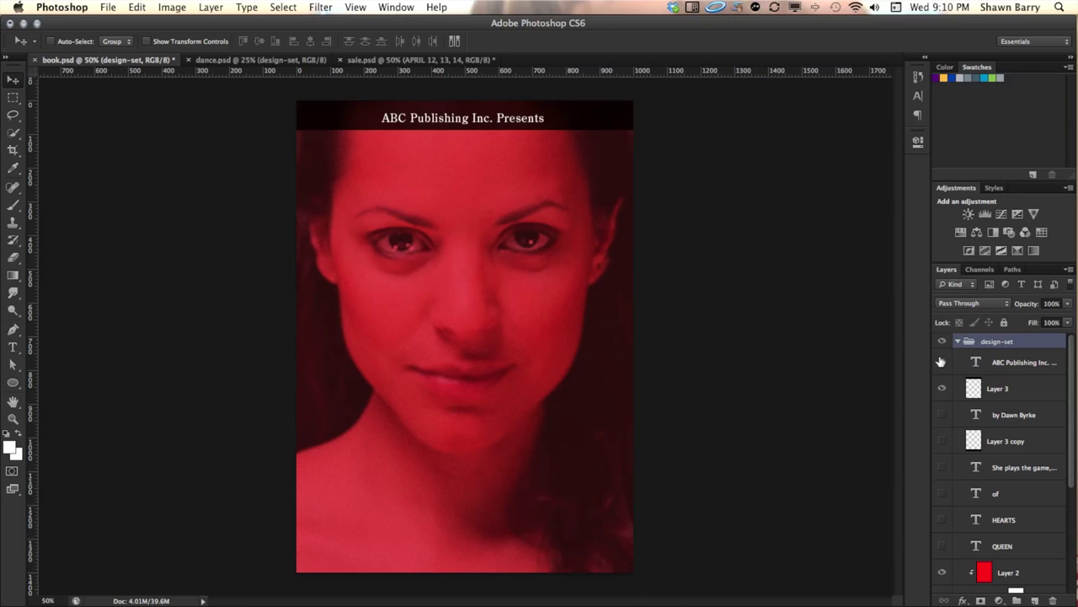
pyautogui.click(942, 415)
pyautogui.click(941, 441)
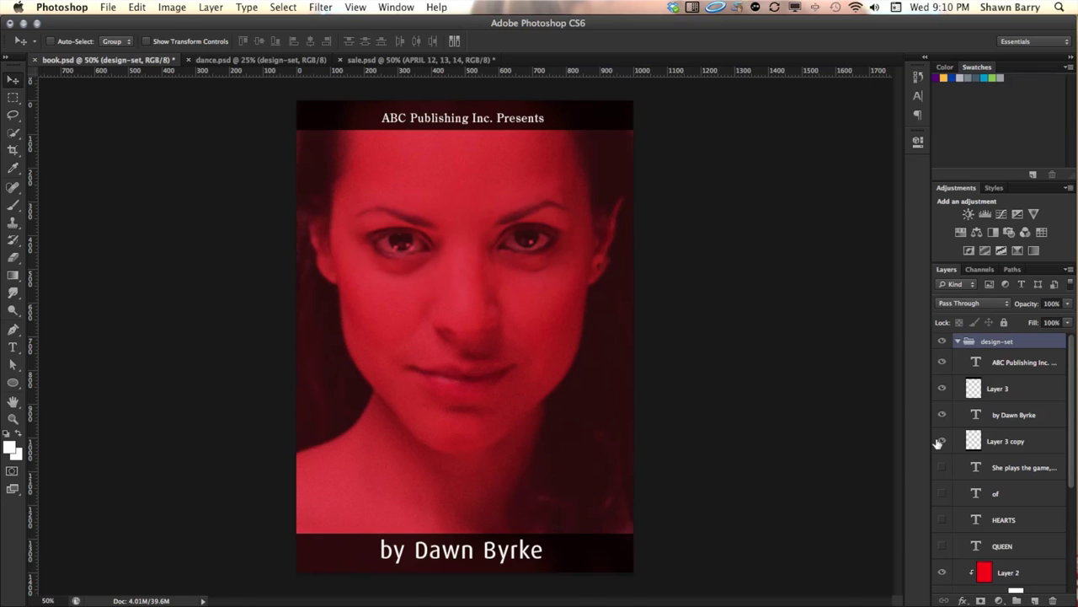
# - Show the QUEEN, of, HEARTS title layers and the 'She plays the game' tagline
pyautogui.click(942, 546)
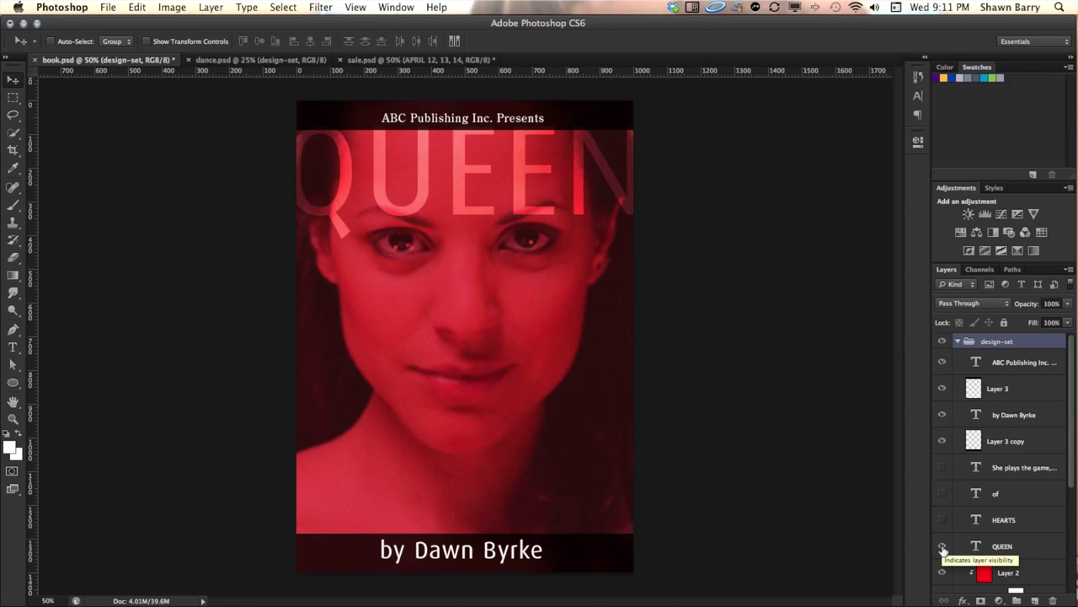
pyautogui.click(943, 493)
pyautogui.click(943, 519)
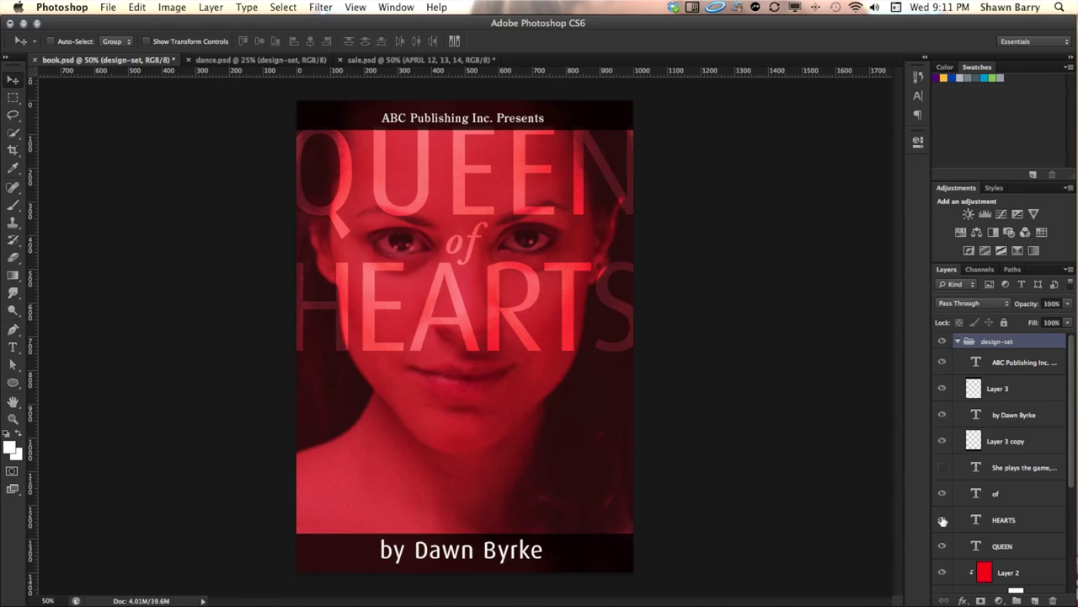
pyautogui.click(942, 468)
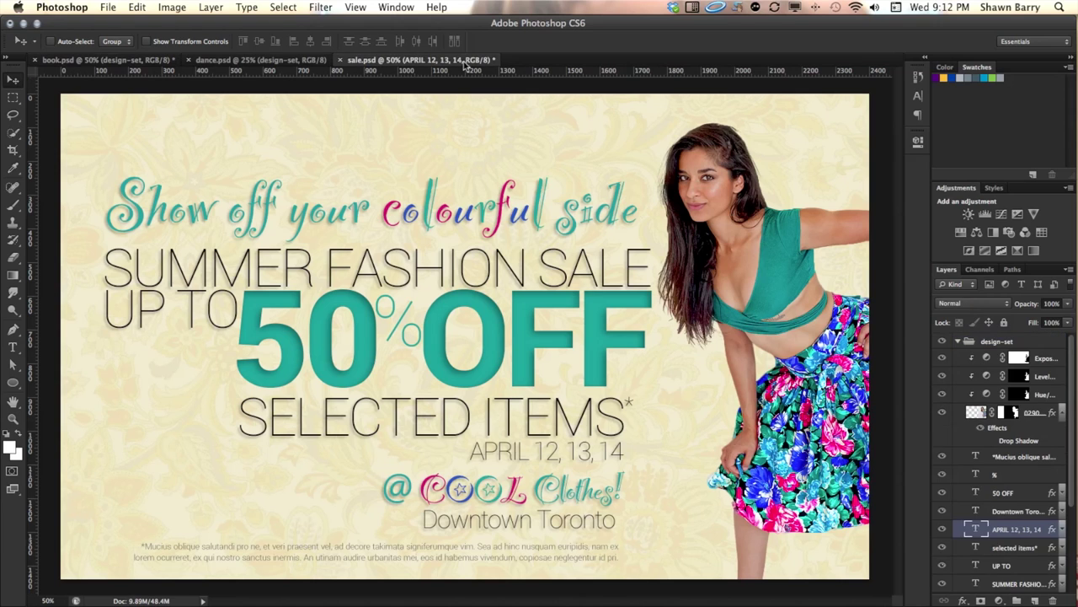
# - Look over the dance.psd poster and then the book.psd cover
pyautogui.click(261, 60)
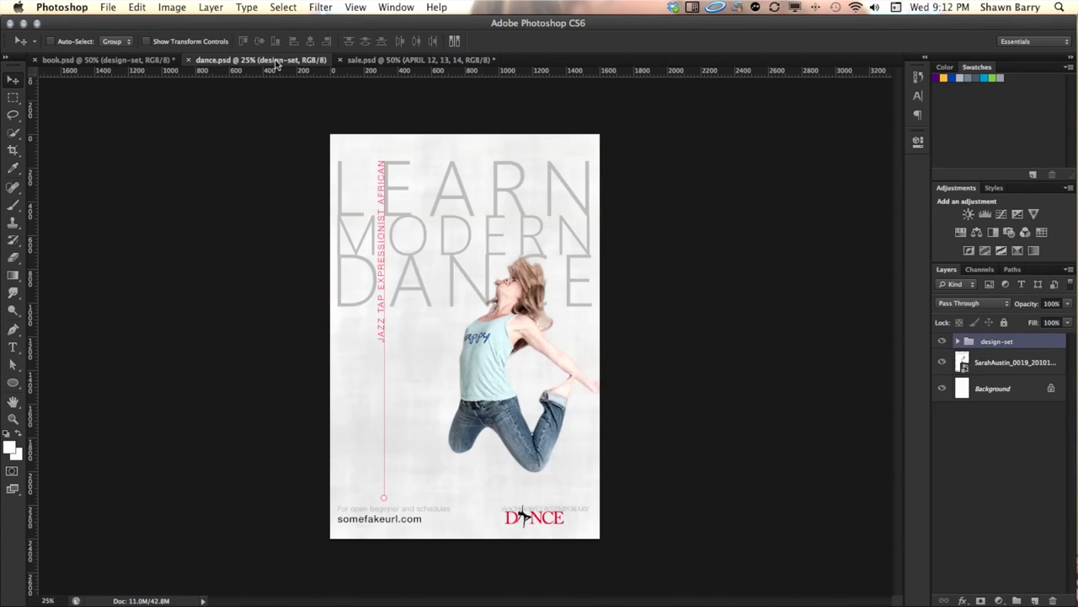
pyautogui.click(149, 61)
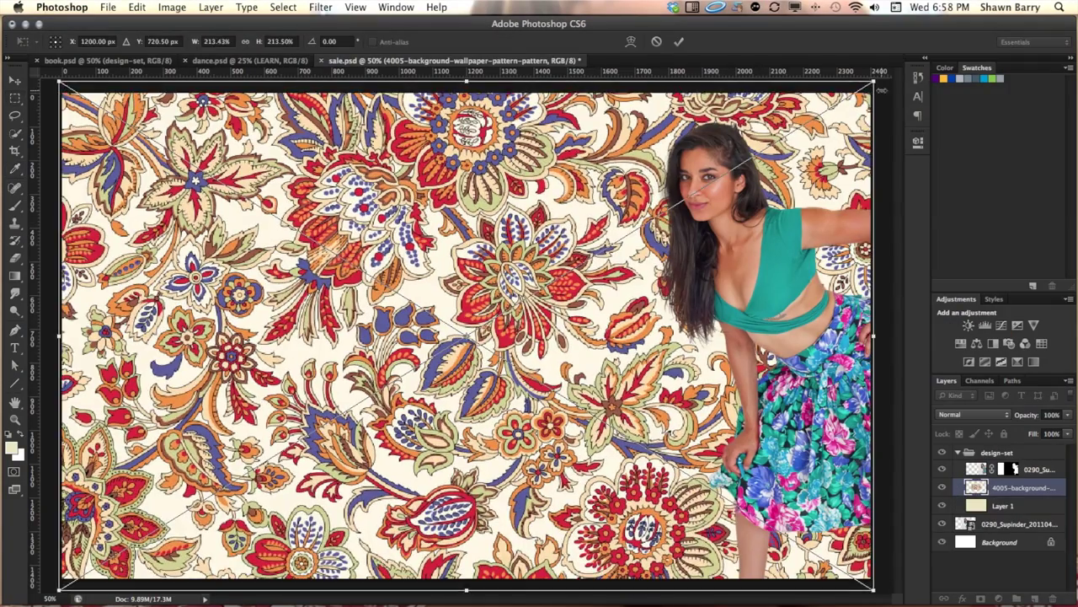
# - Commit the floral pattern and blend it with Overlay at 29% opacity
pyautogui.press('Return')
pyautogui.click(973, 414)
pyautogui.click(952, 321)
pyautogui.click(1068, 415)
pyautogui.moveTo(1066, 431); pyautogui.dragTo(1023, 431)
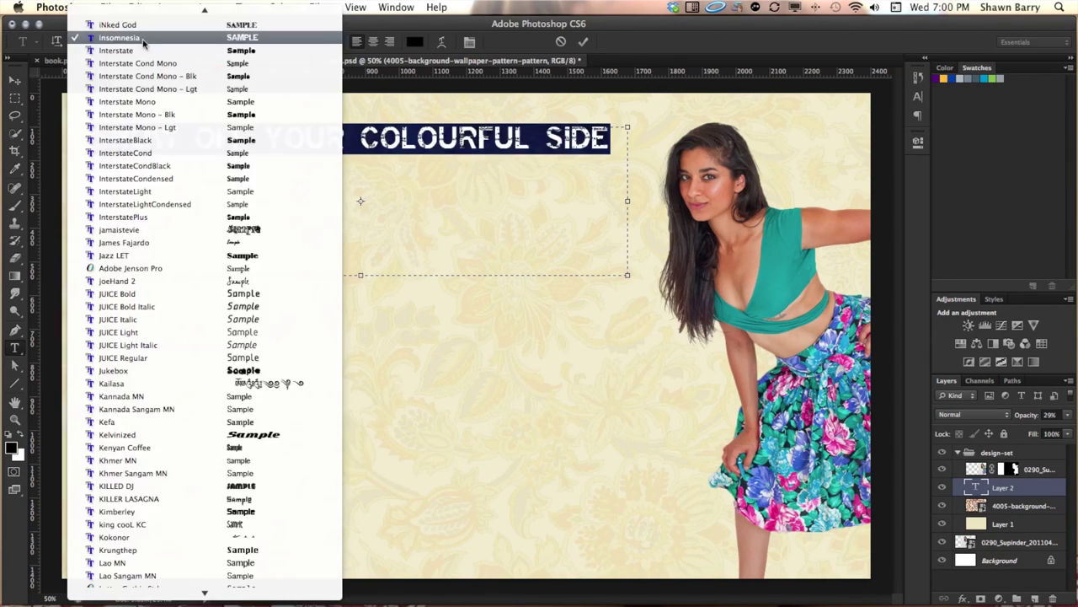
# - Choose a script typeface for the heading and move it lower on the poster
pyautogui.press('Return')
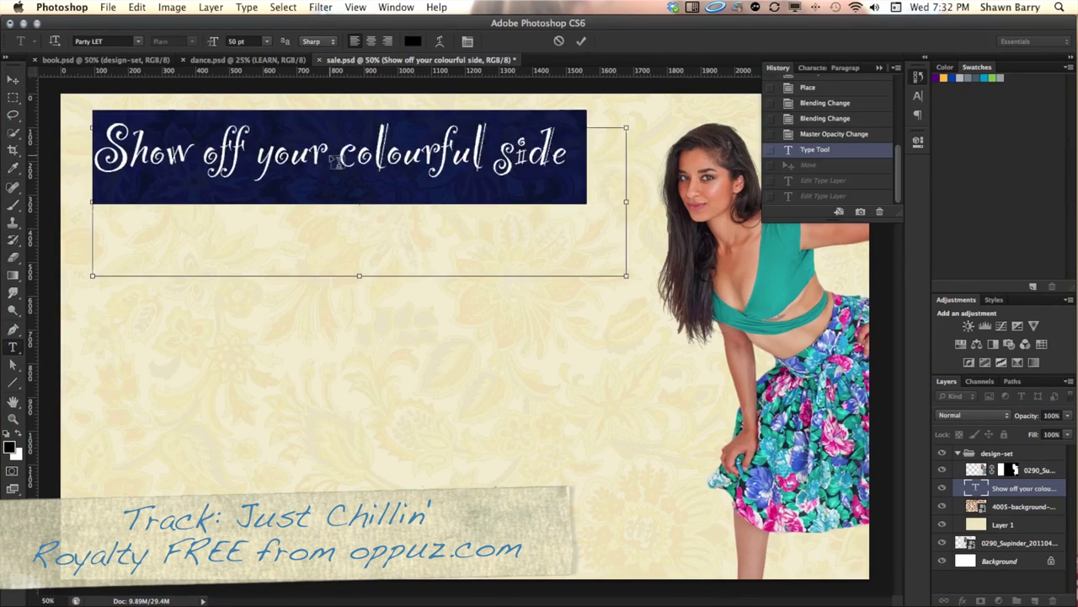
pyautogui.press('Up')
pyautogui.press('Up')
pyautogui.press('Up')
pyautogui.press('Up')
pyautogui.press('Up')
pyautogui.press('Up')
pyautogui.press('Up')
pyautogui.press('Up')
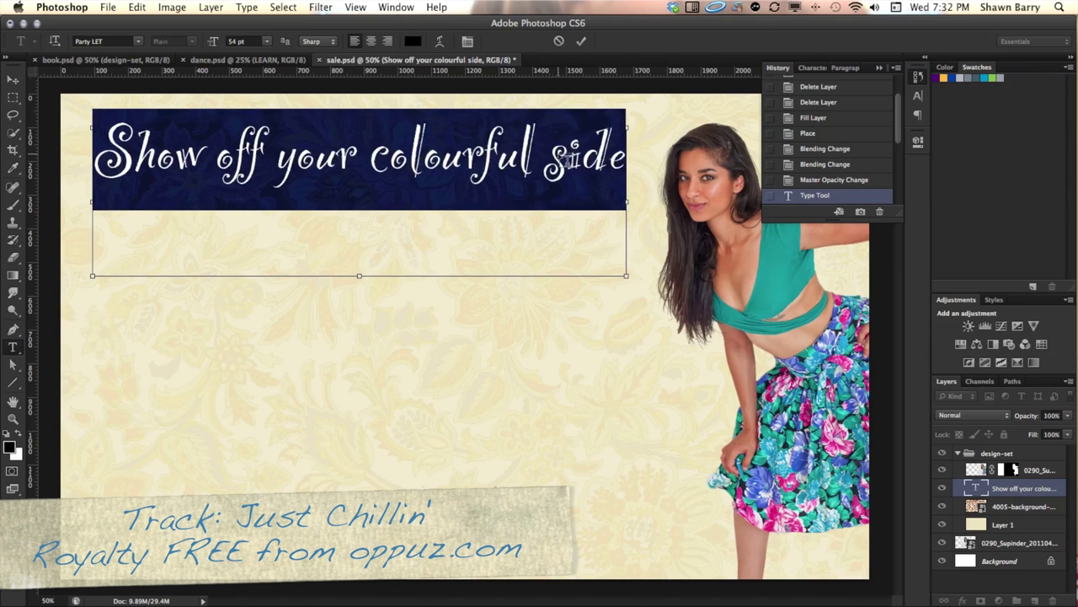
pyautogui.hotkey('ctrl', 'Return')
pyautogui.doubleClick(976, 487)
pyautogui.moveTo(360, 194); pyautogui.dragTo(366, 264)
# - Colour the words 'Show off your' and 'side' teal
pyautogui.moveTo(101, 227); pyautogui.dragTo(375, 227)
pyautogui.click(12, 451)
pyautogui.click(541, 216)
pyautogui.moveTo(549, 228); pyautogui.dragTo(632, 227)
pyautogui.hotkey('alt', 'BackSpace')
pyautogui.press('v')
pyautogui.press('t')
# - Colour the 'c' of colourful pink and the 'o' purple-blue
pyautogui.moveTo(375, 228); pyautogui.dragTo(394, 227)
pyautogui.click(12, 451)
pyautogui.click(304, 231)
pyautogui.click(544, 217)
pyautogui.press('Right')
pyautogui.hotkey('shift', 'Right')
pyautogui.click(13, 450)
pyautogui.click(378, 255)
pyautogui.click(544, 216)
# - Colour the 'l' of colourful blue 5267c7
pyautogui.press('Right')
pyautogui.hotkey('shift', 'Right')
pyautogui.click(12, 451)
pyautogui.click(339, 253)
pyautogui.click(328, 262)
pyautogui.moveTo(533, 210); pyautogui.dragTo(525, 270)
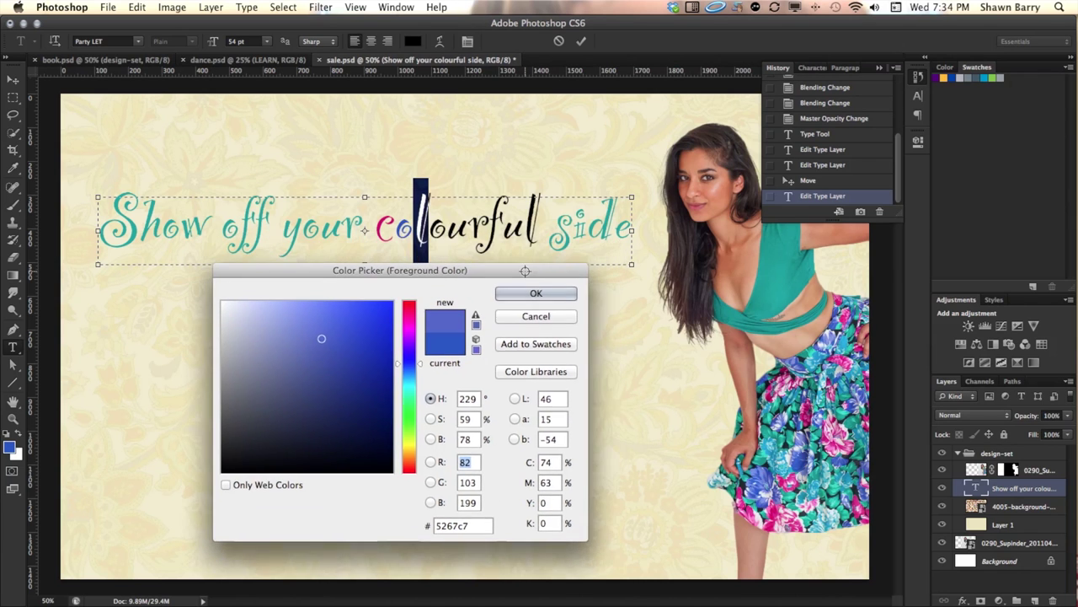
pyautogui.click(536, 293)
# - Give the second 'o', the 'u' and the 'r' of colourful their own colours
pyautogui.press('Right')
pyautogui.hotkey('shift', 'Right')
pyautogui.click(13, 451)
pyautogui.click(386, 226)
pyautogui.click(536, 294)
pyautogui.press('Right')
pyautogui.hotkey('shift', 'Right')
pyautogui.click(12, 451)
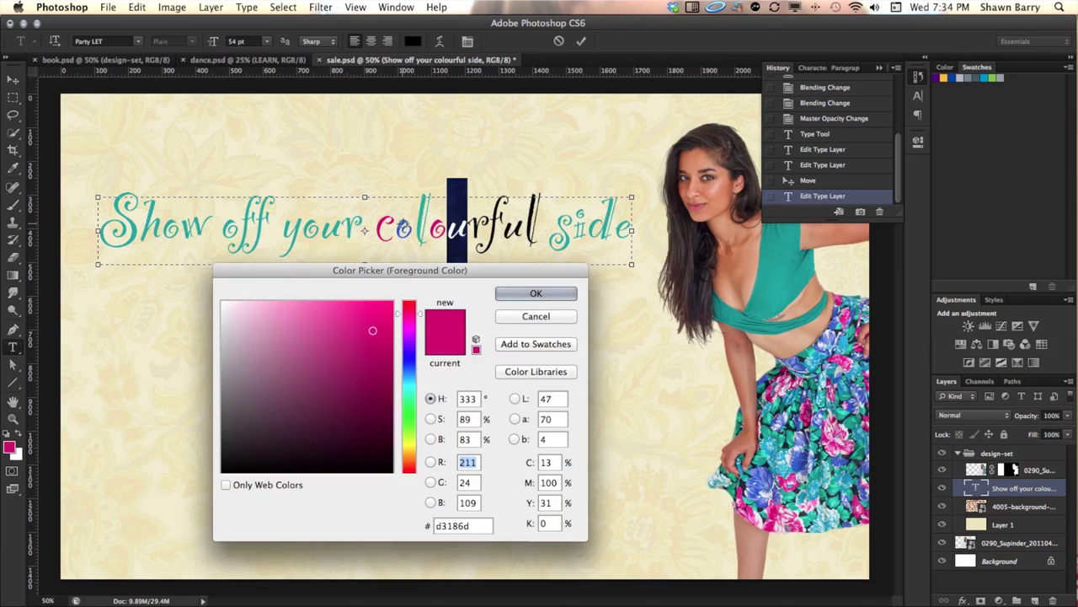
pyautogui.click(536, 294)
pyautogui.press('Right')
pyautogui.hotkey('shift', 'Right')
pyautogui.click(12, 451)
pyautogui.click(536, 293)
# - Recolour the 'f', the second 'u' and the final 'l' of colourful
pyautogui.press('Right')
pyautogui.hotkey('shift', 'Right')
pyautogui.click(12, 450)
pyautogui.click(535, 294)
pyautogui.press('Right')
pyautogui.hotkey('shift', 'Right')
pyautogui.click(12, 451)
pyautogui.click(536, 293)
pyautogui.press('Right')
pyautogui.hotkey('shift', 'Right')
# - Commit the multicoloured heading and move it up on the poster
pyautogui.hotkey('ctrl', 'Return')
pyautogui.press('v')
pyautogui.moveTo(530, 327); pyautogui.dragTo(536, 307)
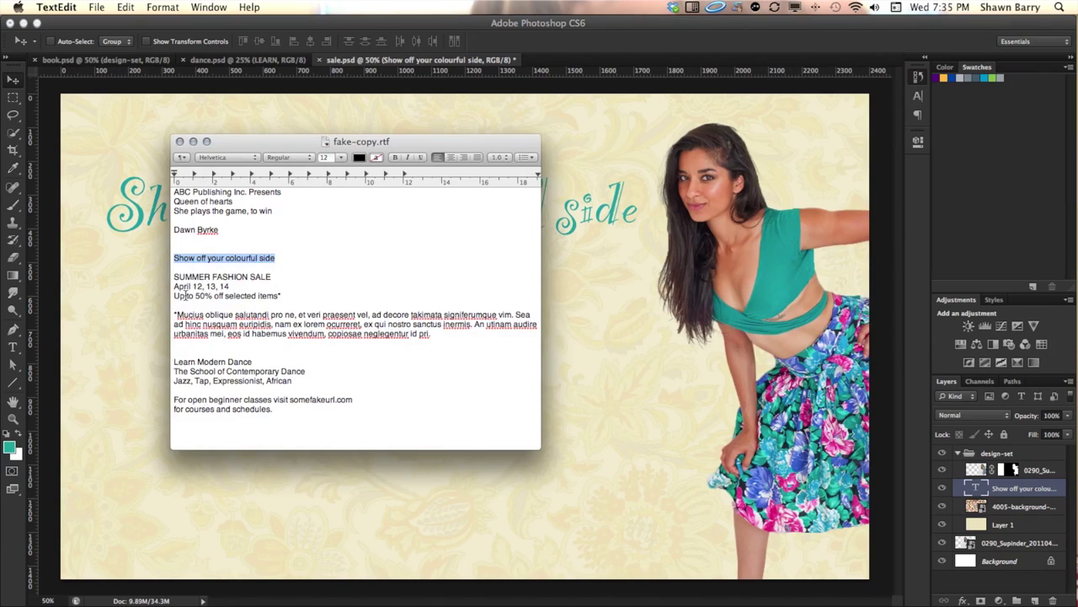
pyautogui.tripleClick(225, 272)
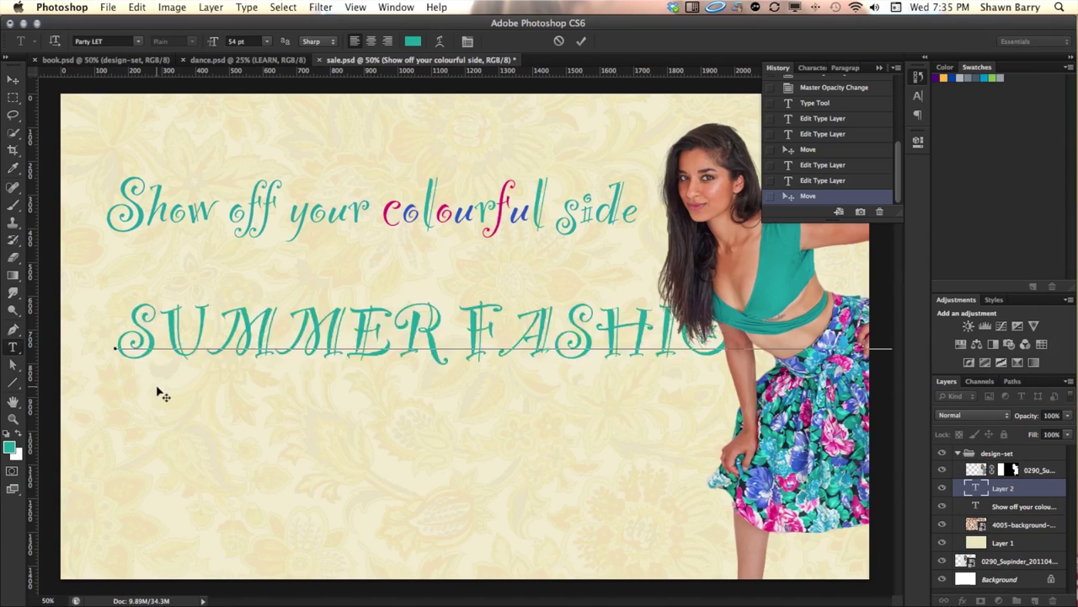
# - Add SUMMER FASHION SALE in Roboto Thin, size 38, below the heading
pyautogui.hotkey('ctrl', 'a')
pyautogui.click(137, 40)
pyautogui.click(173, 380)
pyautogui.click(192, 40)
pyautogui.click(191, 143)
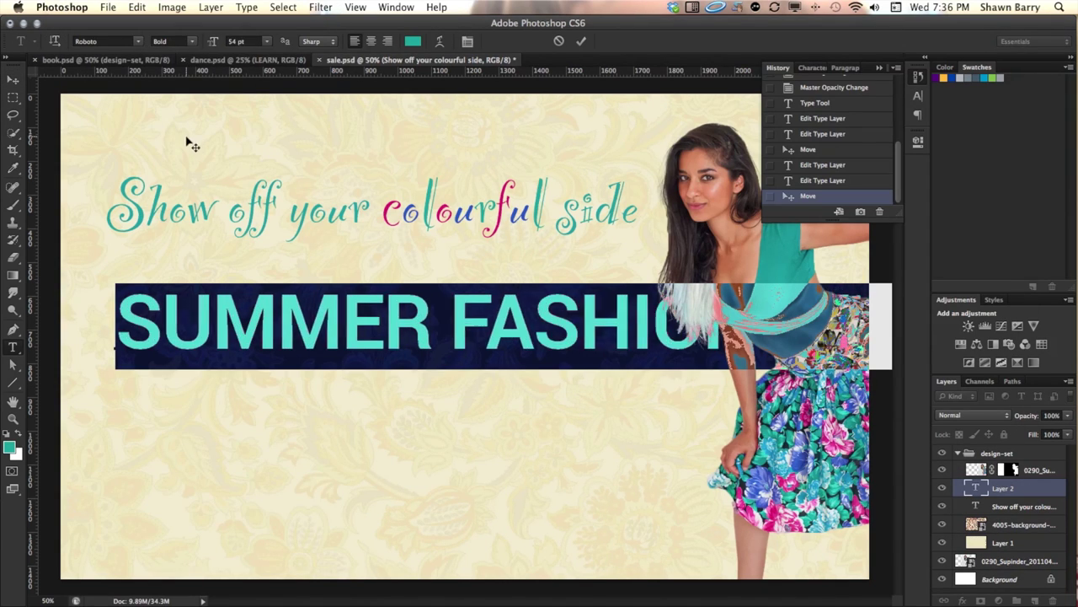
pyautogui.click(236, 40)
pyautogui.write('38')
pyautogui.press('Return')
pyautogui.click(191, 41)
pyautogui.click(177, 36)
pyautogui.moveTo(404, 325); pyautogui.dragTo(394, 302)
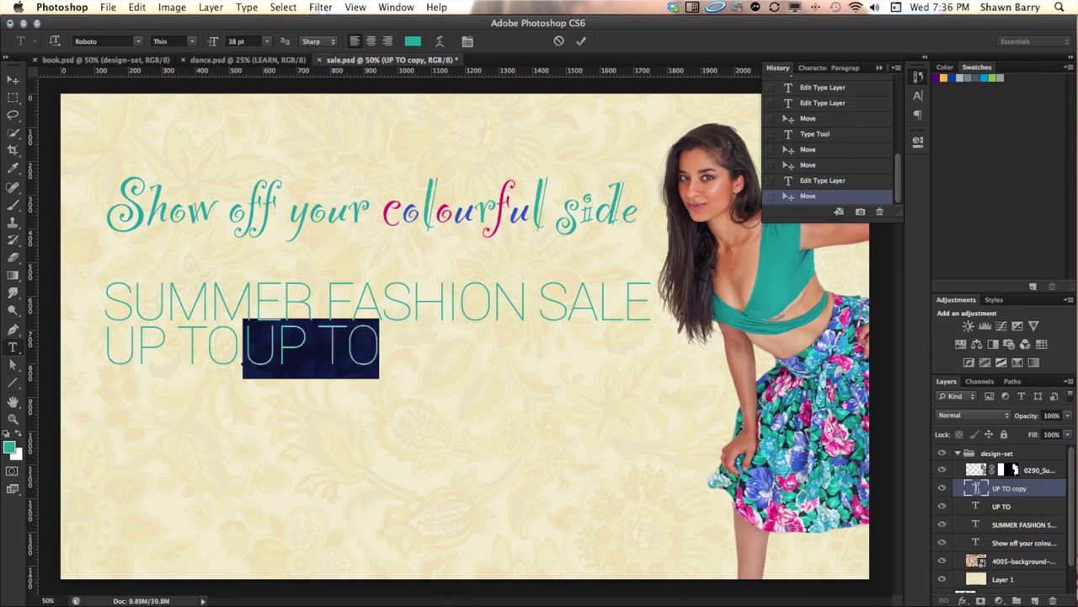
# - Create 50 OFF text in Black weight and align it beside UP TO
pyautogui.write('50')
pyautogui.doubleClick(269, 346)
pyautogui.click(192, 41)
pyautogui.click(200, 76)
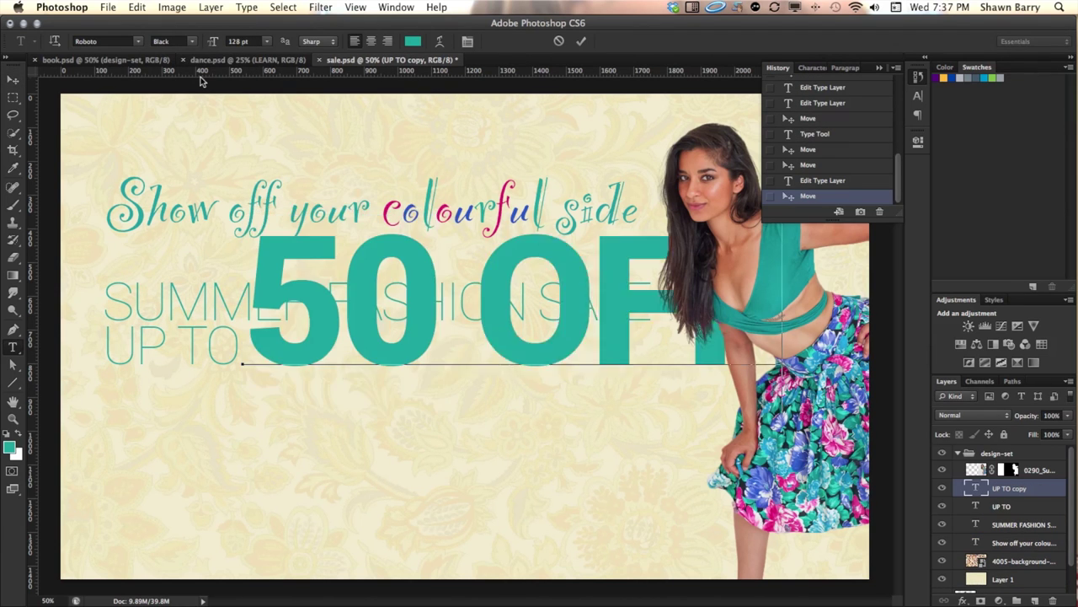
pyautogui.hotkey('ctrl', 'a')
pyautogui.hotkey('ctrl', 'Return')
pyautogui.press('v')
pyautogui.moveTo(312, 354); pyautogui.dragTo(298, 415)
pyautogui.press('Left')
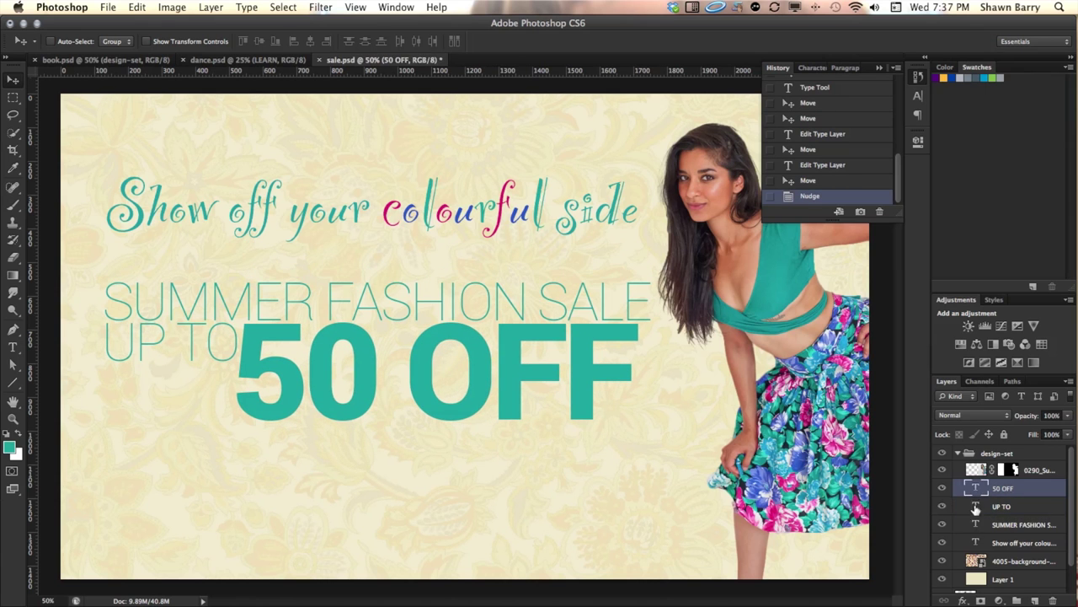
# - Turn the SUMMER FASHION SALE and UP TO text black
pyautogui.click(1011, 524)
pyautogui.press('t')
pyautogui.click(10, 447)
pyautogui.click(549, 291)
pyautogui.press('v')
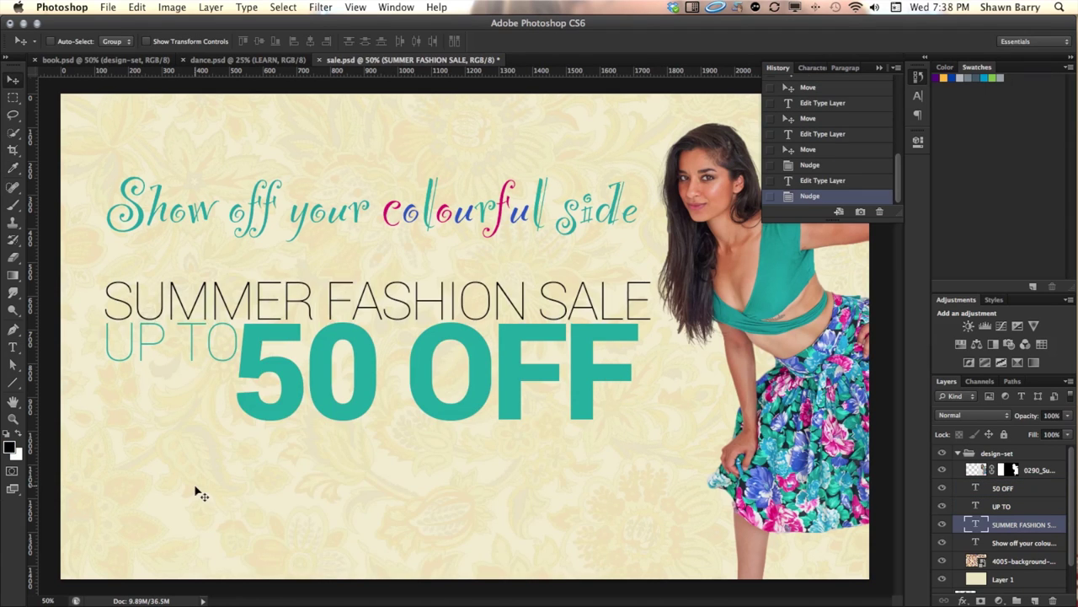
pyautogui.doubleClick(975, 505)
pyautogui.hotkey('alt', 'BackSpace')
pyautogui.hotkey('ctrl', 'Return')
# - Widen the spacing before OFF in the 50 OFF text
pyautogui.press('t')
pyautogui.click(413, 375)
pyautogui.hotkey('alt', 'Right')
pyautogui.hotkey('alt', 'Right')
pyautogui.hotkey('alt', 'Right')
pyautogui.hotkey('alt', 'Right')
pyautogui.hotkey('alt', 'Right')
pyautogui.hotkey('ctrl', 'Return')
pyautogui.press('v')
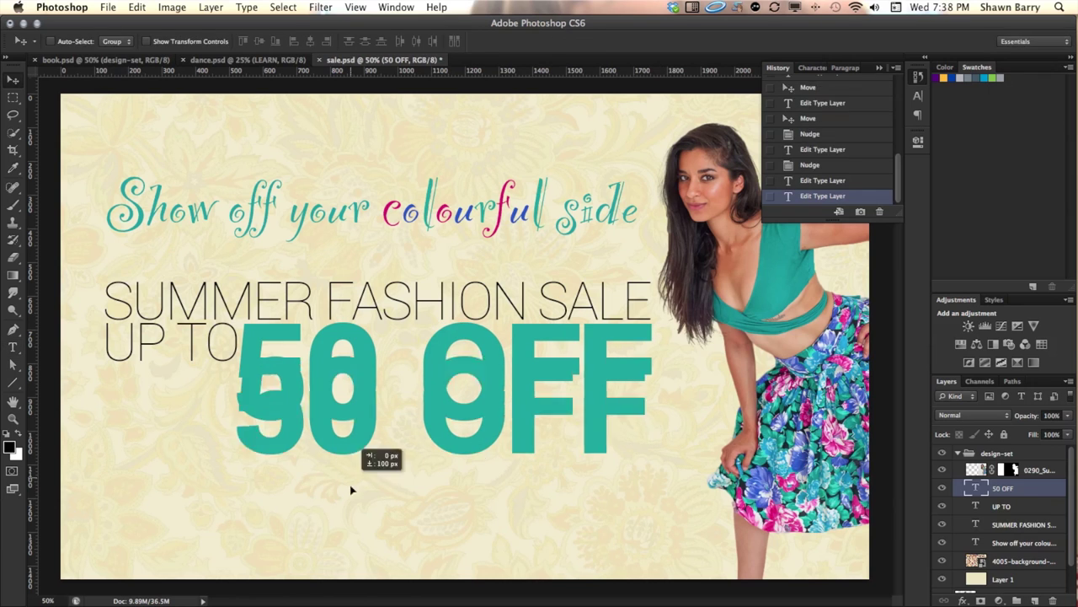
# - Add a smaller % sign between 50 and OFF, then adjust 50 OFF's inner glow choke
pyautogui.moveTo(350, 446); pyautogui.dragTo(350, 563)
pyautogui.write('%')
pyautogui.hotkey('ctrl', 'a')
pyautogui.hotkey('ctrl', 'Return')
pyautogui.moveTo(344, 469); pyautogui.dragTo(422, 396)
pyautogui.hotkey('ctrl', 't')
pyautogui.press('Return')
pyautogui.moveTo(448, 432); pyautogui.dragTo(419, 389)
pyautogui.click(1003, 506)
pyautogui.press('h')
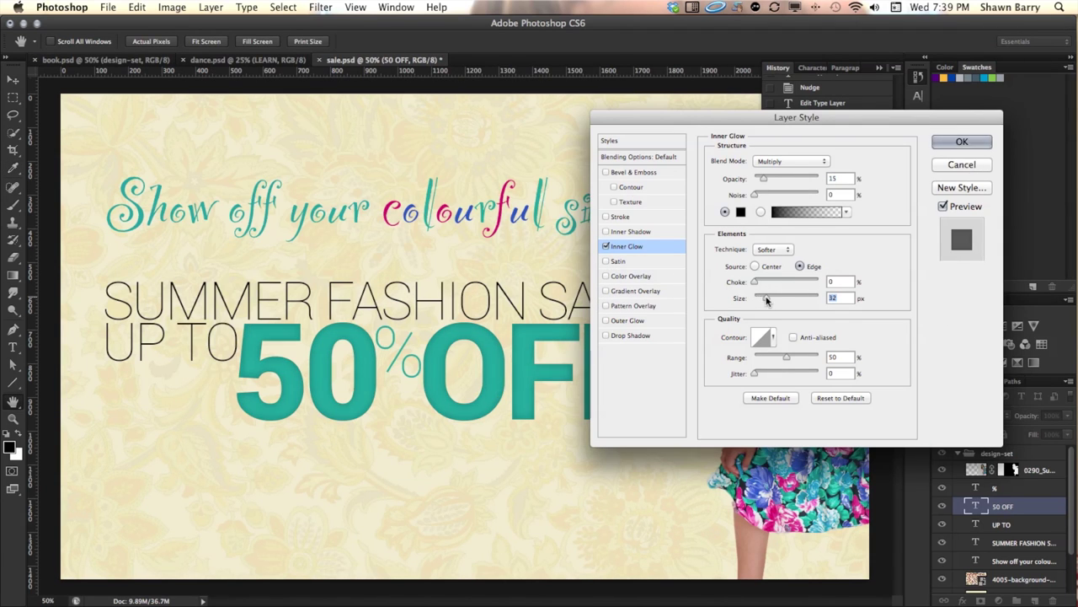
pyautogui.moveTo(759, 282)
pyautogui.mouseDown()
pyautogui.moveTo(774, 283)
pyautogui.moveTo(762, 298)
pyautogui.mouseUp()
pyautogui.moveTo(763, 179); pyautogui.dragTo(791, 179)
# - Replace 50 OFF's inner glow with an inner shadow at opacity 38
pyautogui.click(605, 246)
pyautogui.click(631, 231)
pyautogui.doubleClick(834, 222)
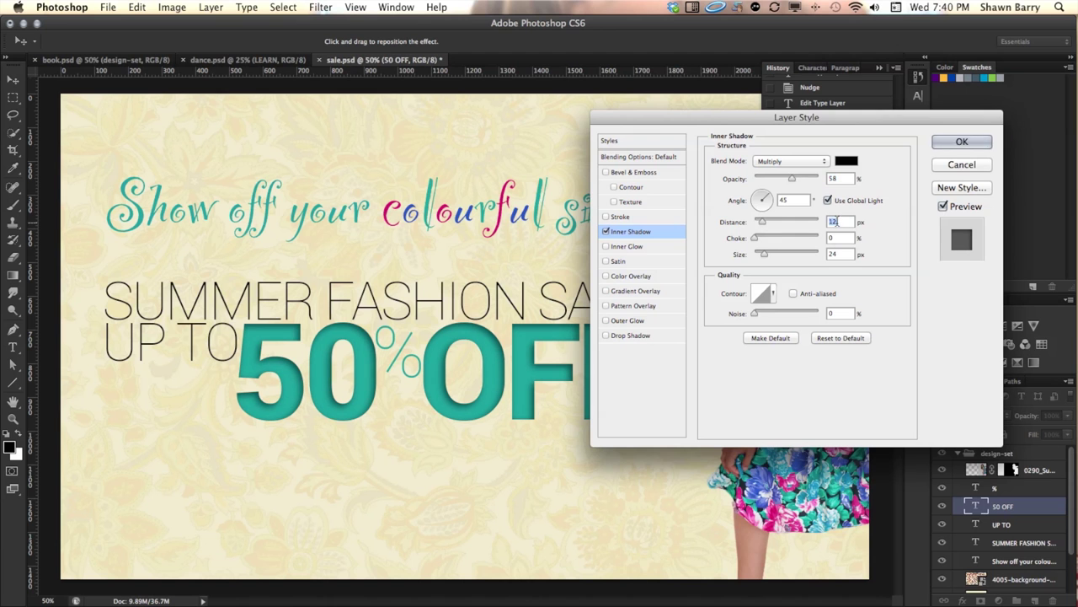
pyautogui.click(950, 143)
pyautogui.doubleClick(991, 536)
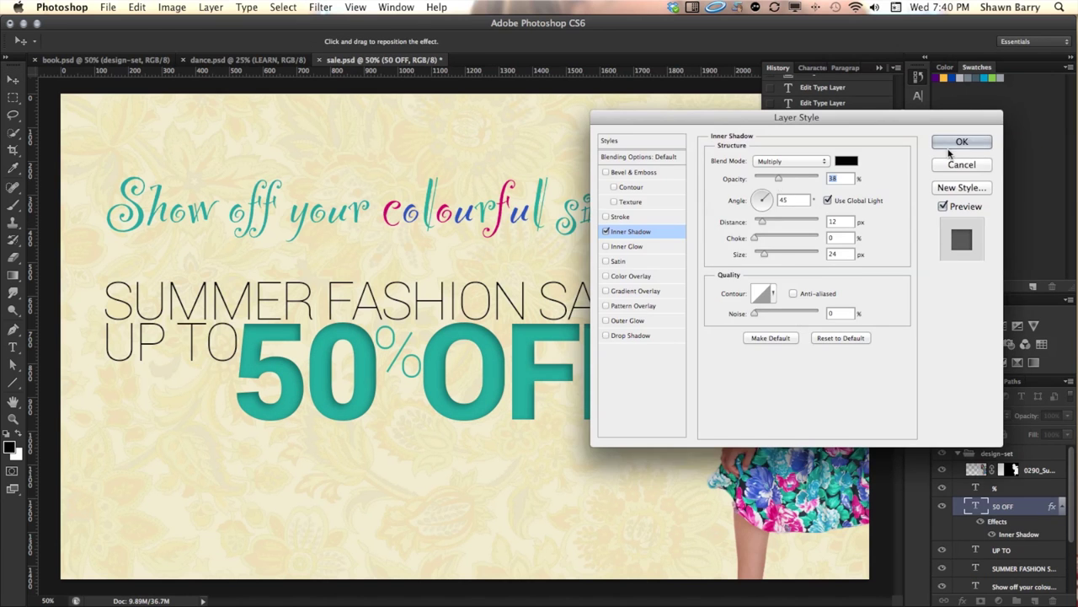
pyautogui.click(962, 142)
# - Give the model photo a soft drop shadow at 45° with size 117
pyautogui.click(977, 469)
pyautogui.rightClick(978, 469)
pyautogui.press('Escape')
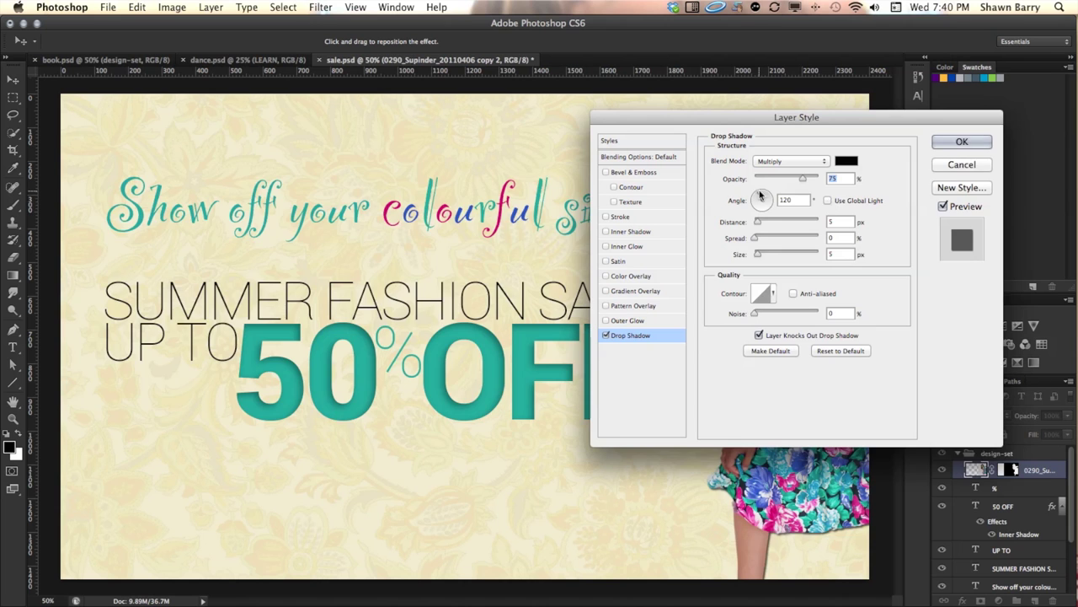
pyautogui.moveTo(764, 144); pyautogui.dragTo(283, 144)
pyautogui.moveTo(277, 249); pyautogui.dragTo(328, 260)
pyautogui.moveTo(287, 226); pyautogui.dragTo(281, 204)
pyautogui.moveTo(277, 282); pyautogui.dragTo(306, 284)
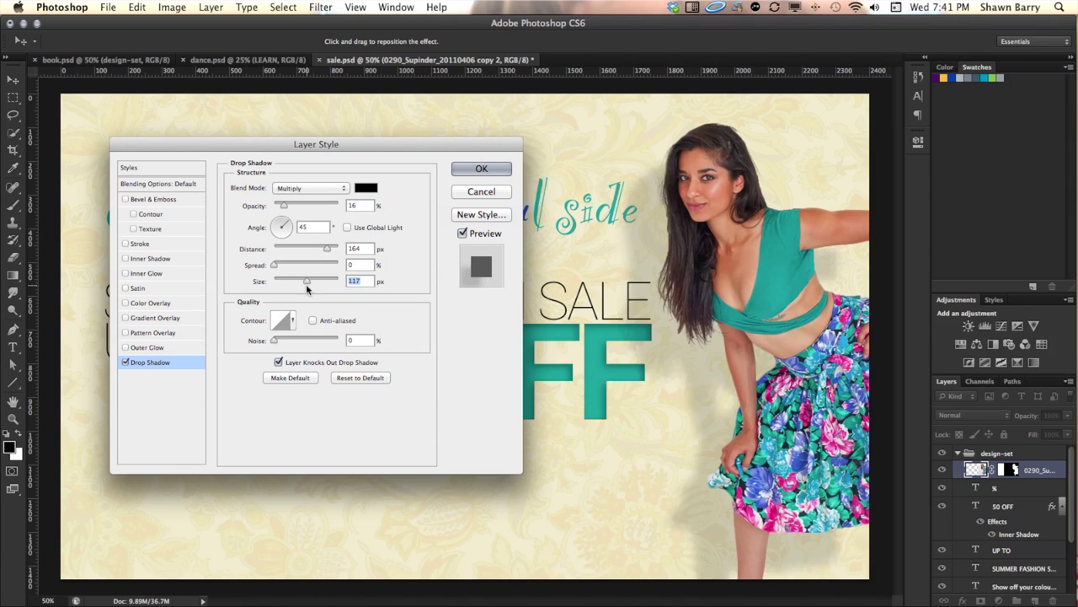
pyautogui.press('Return')
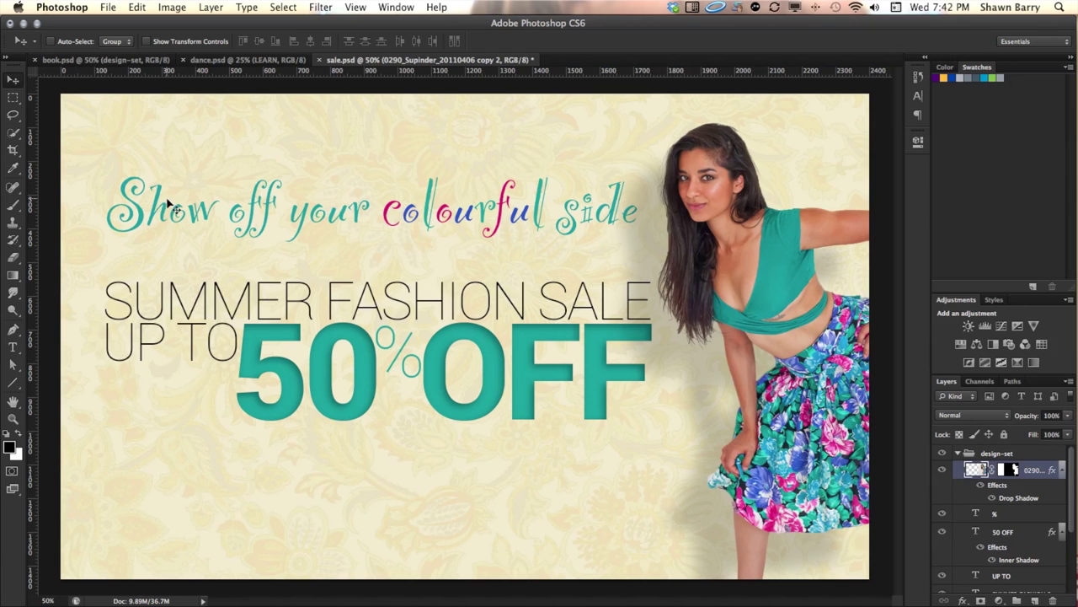
# - Add a faint 3% drop shadow to SUMMER FASHION SALE
pyautogui.click(1021, 589)
pyautogui.click(963, 600)
pyautogui.click(990, 595)
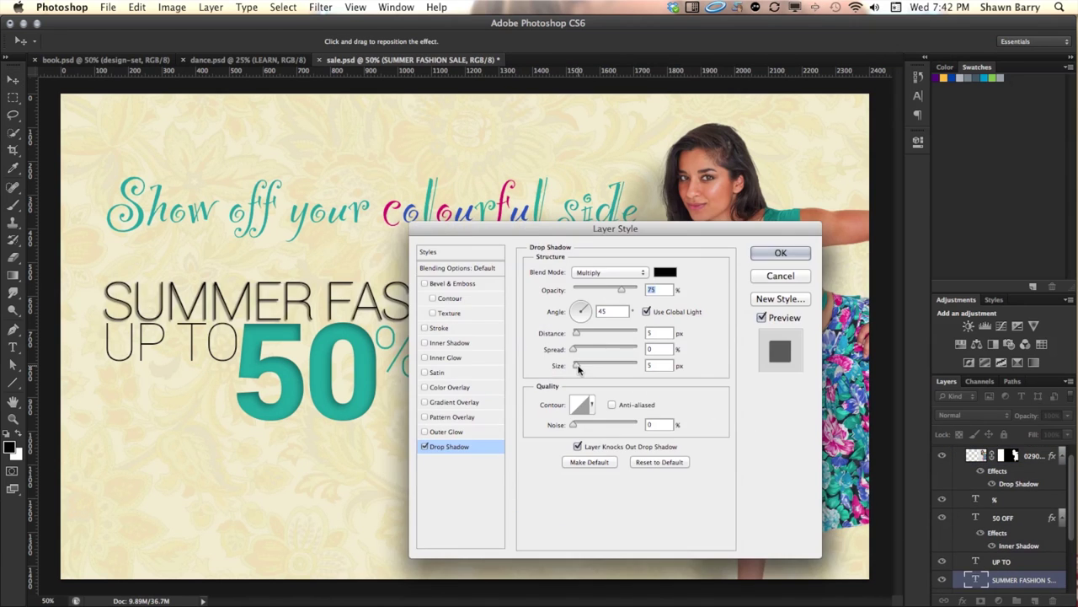
pyautogui.write('3')
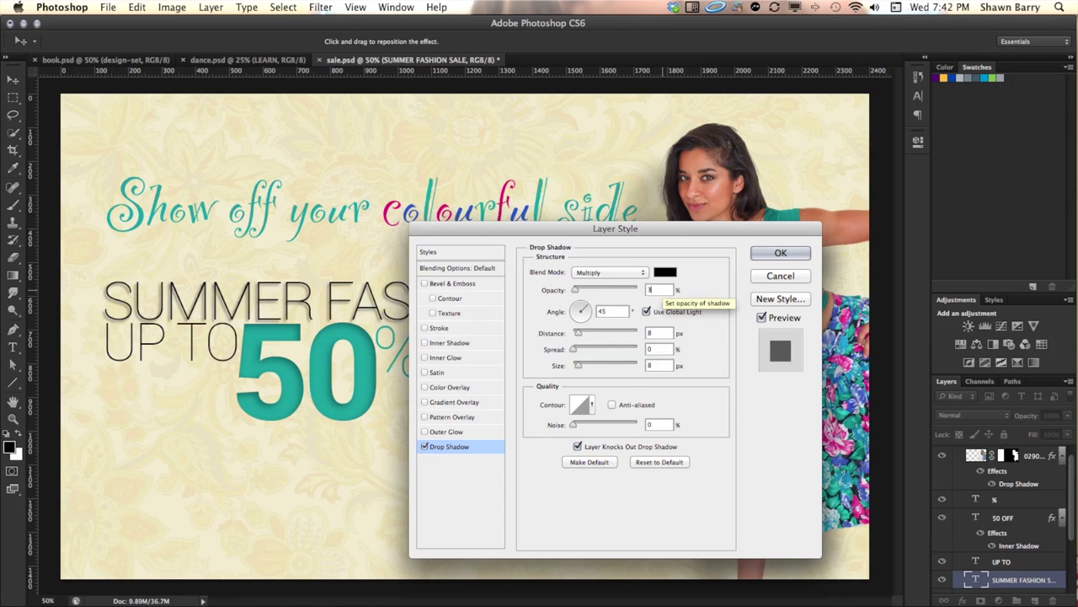
pyautogui.press('Return')
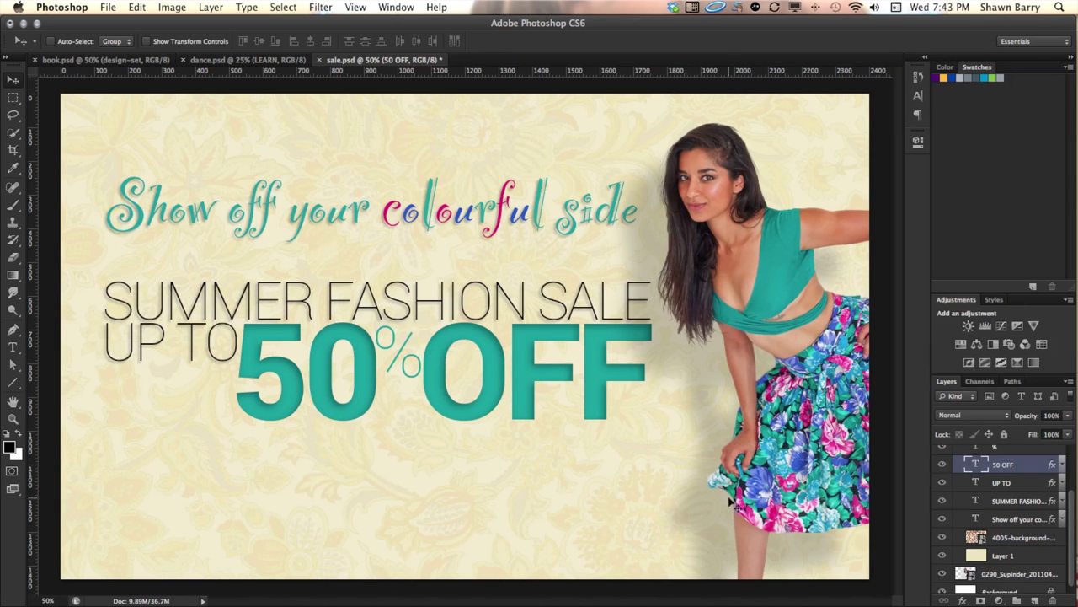
# - Duplicate the UP TO text below 50% OFF and copy the selected-items line from TextEdit
pyautogui.click(440, 565)
pyautogui.moveTo(697, 277); pyautogui.dragTo(758, 277)
pyautogui.click(982, 514)
pyautogui.click(1001, 482)
pyautogui.moveTo(224, 325); pyautogui.dragTo(362, 434)
pyautogui.press('super+Tab')
pyautogui.press('super+c')
pyautogui.press('super+Tab')
# - Turn the duplicate into SELECTED ITEMS* in All Caps with a superscript asterisk
pyautogui.doubleClick(975, 482)
pyautogui.press('super+v')
pyautogui.press('super+a')
pyautogui.click(918, 95)
pyautogui.click(806, 167)
pyautogui.press('Right')
pyautogui.hotkey('shift', 'Left')
pyautogui.write('1620')
pyautogui.press('super+Return')
pyautogui.press('v')
pyautogui.moveTo(666, 270); pyautogui.dragTo(522, 438)
pyautogui.click(879, 68)
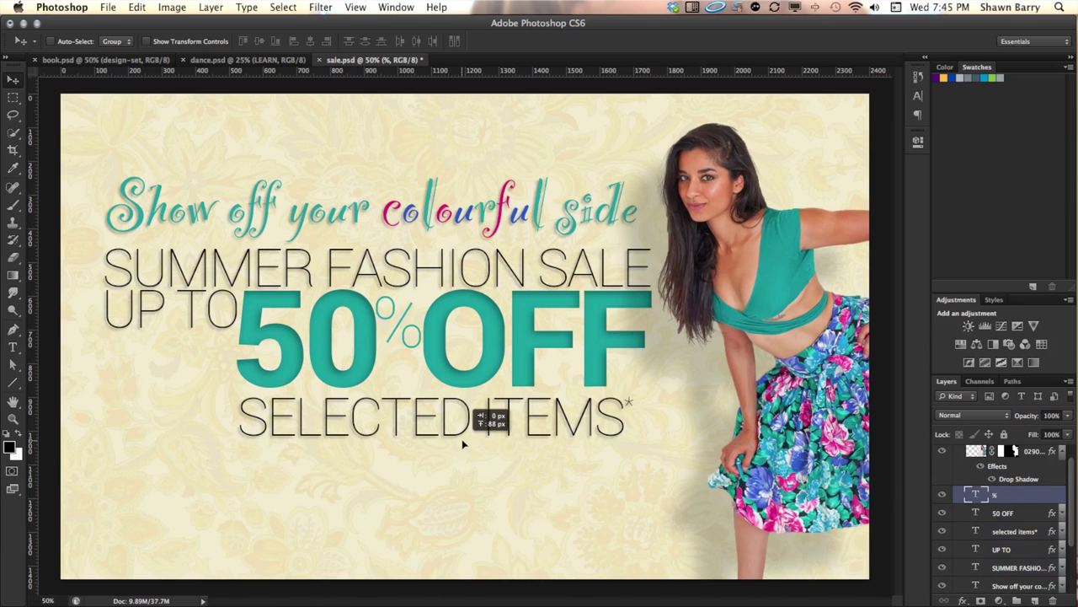
# - Paste the lorem paragraph from TextEdit into a new text box below the headline
pyautogui.click(440, 579)
pyautogui.tripleClick(647, 295)
pyautogui.press('super+c')
pyautogui.press('super+Tab')
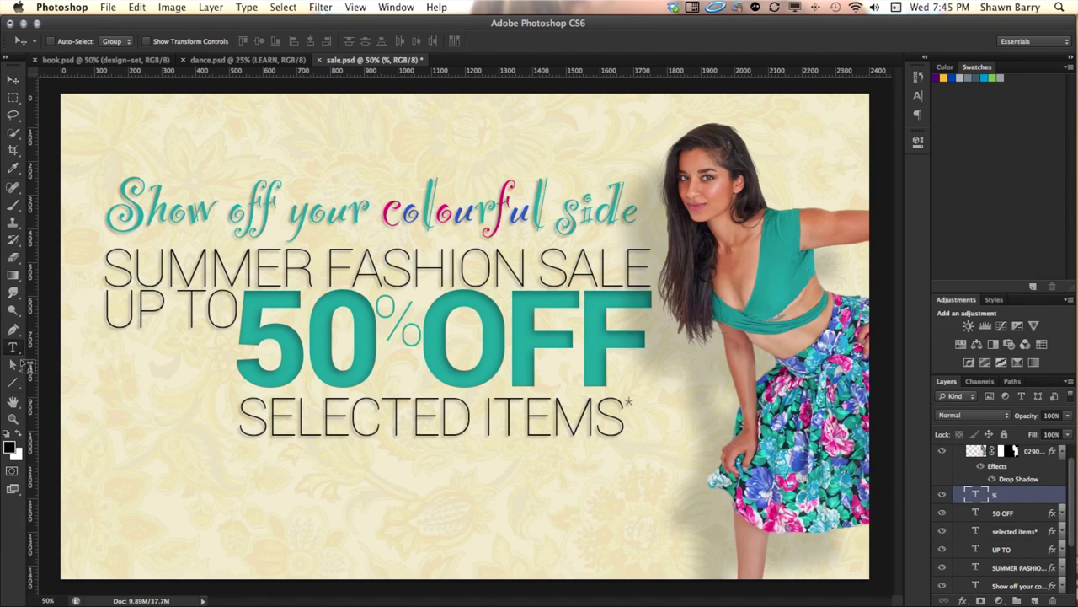
pyautogui.press('t')
pyautogui.moveTo(124, 469); pyautogui.dragTo(645, 548)
pyautogui.click(919, 96)
pyautogui.press('super+v')
# - Set the fine print to 6 pt with tighter leading in a two-line box at the bottom
pyautogui.press('super+a')
pyautogui.press('super+shift+comma')
pyautogui.hotkey('alt', 'Down')
pyautogui.click(875, 146)
pyautogui.click(540, 291)
pyautogui.moveTo(646, 547); pyautogui.dragTo(646, 496)
pyautogui.press('super+Return')
pyautogui.moveTo(337, 475); pyautogui.dragTo(334, 523)
# - Duplicate the tagline lower down and retype it as '@ COOL Clothes!'
pyautogui.press('super+j')
pyautogui.moveTo(621, 313); pyautogui.dragTo(621, 499)
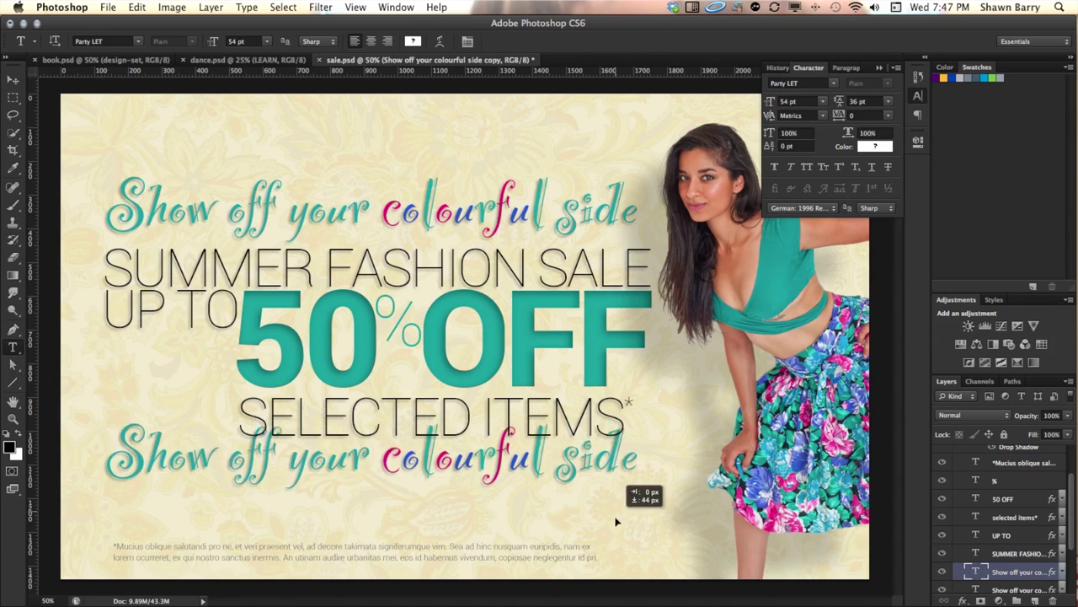
pyautogui.moveTo(103, 485); pyautogui.dragTo(366, 484)
pyautogui.write('@ COOL')
pyautogui.hotkey('shift', 'End')
pyautogui.write('Clothes!')
# - Give '@ COOL Clothes!' Optical kerning, shrink it to 30 pt and position it
pyautogui.press('super+a')
pyautogui.click(809, 115)
pyautogui.click(801, 128)
pyautogui.press('super+Return')
pyautogui.moveTo(411, 501); pyautogui.dragTo(581, 488)
pyautogui.click(427, 509)
pyautogui.press('super+a')
pyautogui.press('super+shift+comma')
pyautogui.press('super+shift+comma')
pyautogui.press('super+shift+comma')
pyautogui.press('super+shift+comma')
pyautogui.press('super+shift+comma')
pyautogui.press('super+shift+comma')
pyautogui.press('super+shift+comma')
pyautogui.press('super+shift+comma')
pyautogui.press('super+shift+comma')
pyautogui.press('super+shift+comma')
pyautogui.press('super+shift+comma')
pyautogui.press('super+shift+comma')
pyautogui.press('super+Return')
# - Add an 18 pt 'Downtown Toronto' line beneath '@ COOL Clothes!' and link the two
pyautogui.moveTo(580, 413); pyautogui.dragTo(580, 518)
pyautogui.click(563, 524)
pyautogui.press('super+a')
pyautogui.write('DOWNTOWN Location')
pyautogui.press('super+a')
pyautogui.write('Downtown Toronto')
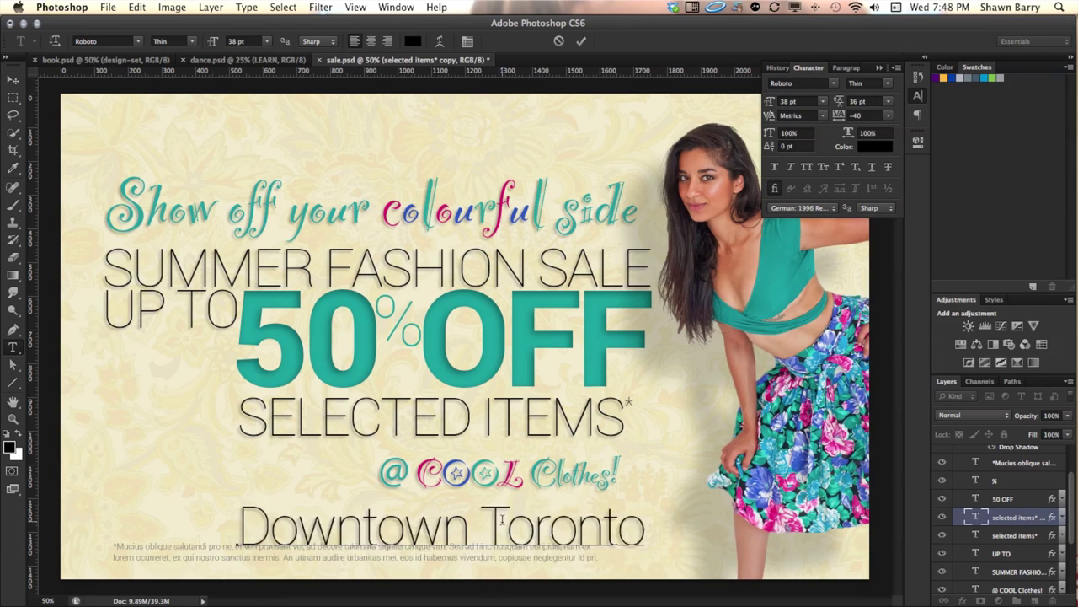
pyautogui.press('super+shift+comma')
pyautogui.press('super+shift+comma')
pyautogui.press('super+shift+comma')
pyautogui.press('super+shift+comma')
pyautogui.press('super+Return')
pyautogui.moveTo(362, 527); pyautogui.dragTo(602, 551)
pyautogui.keyDown('super'); pyautogui.click(1018, 588); pyautogui.keyUp('super')
pyautogui.doubleClick(975, 455)
pyautogui.press('super+Return')
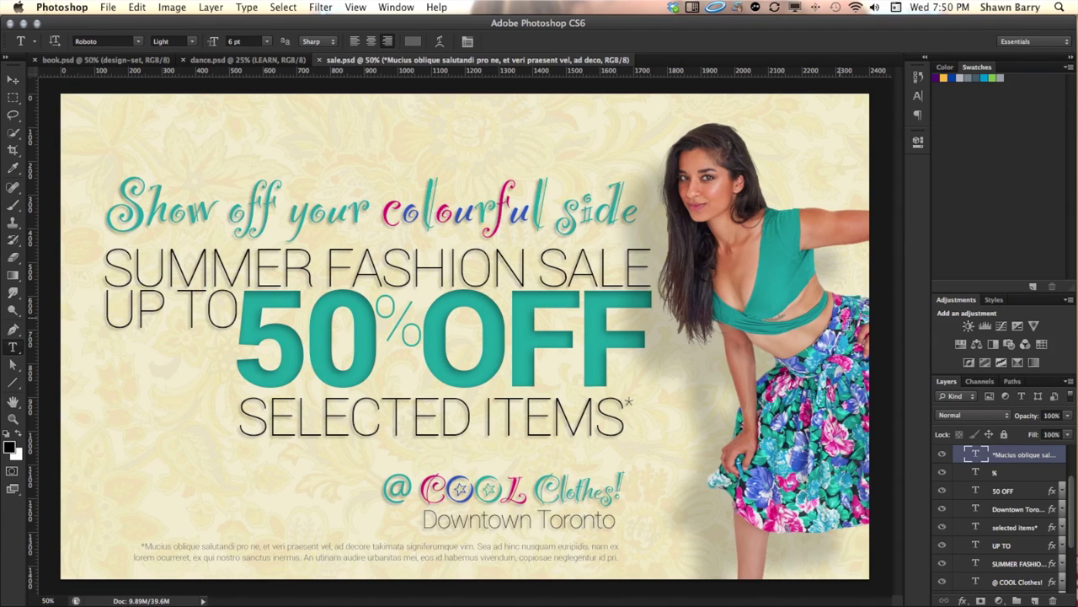
# - Add a Hue/Saturation adjustment of +36 clipped to the model photo
pyautogui.scroll(3, 1003, 522)
pyautogui.click(1011, 469)
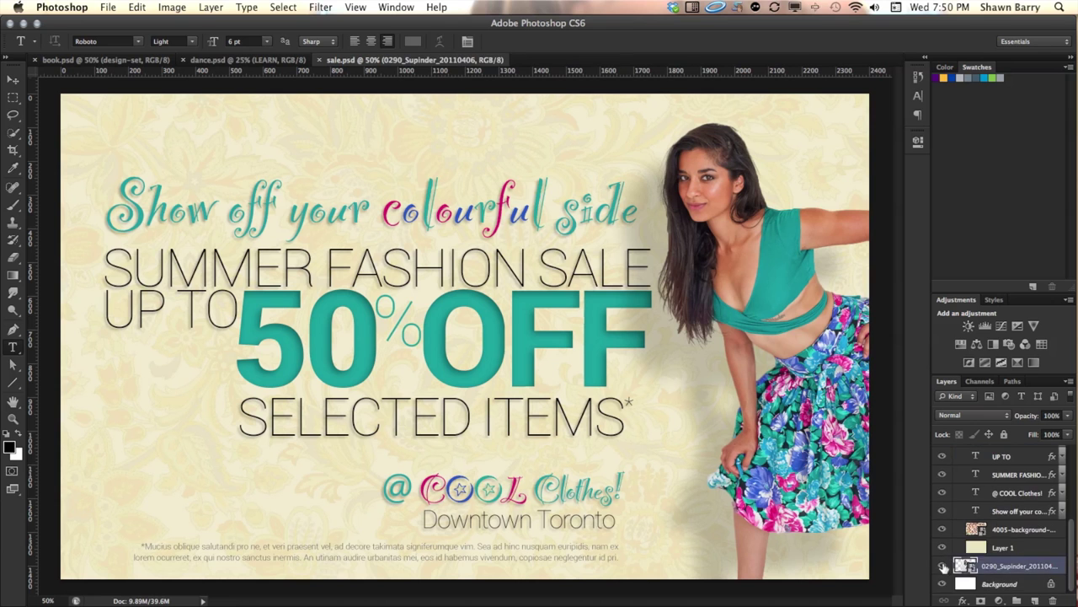
pyautogui.click(999, 600)
pyautogui.click(1017, 481)
pyautogui.click(320, 7)
pyautogui.click(312, 190)
pyautogui.click(665, 225)
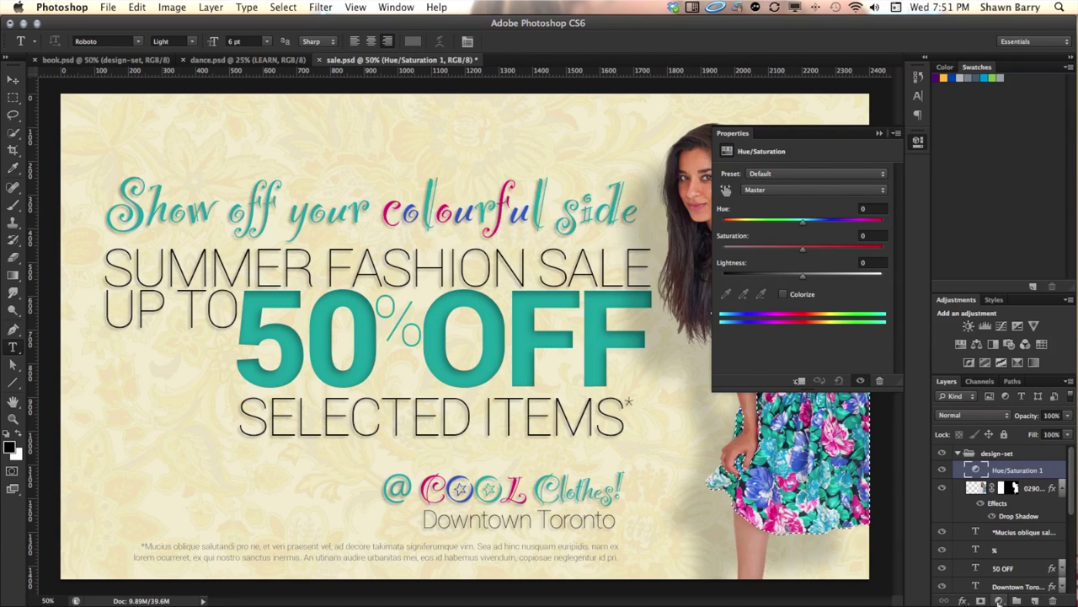
pyautogui.click(977, 469)
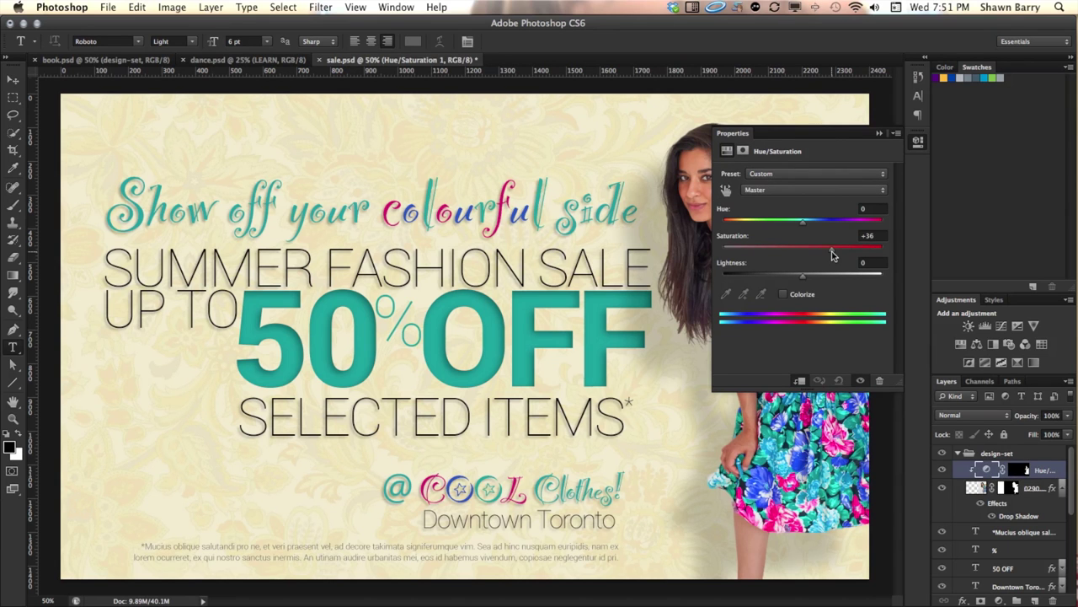
# - Add Levels and an Exposure adjustment of -0.21 to the model photo
pyautogui.click(999, 600)
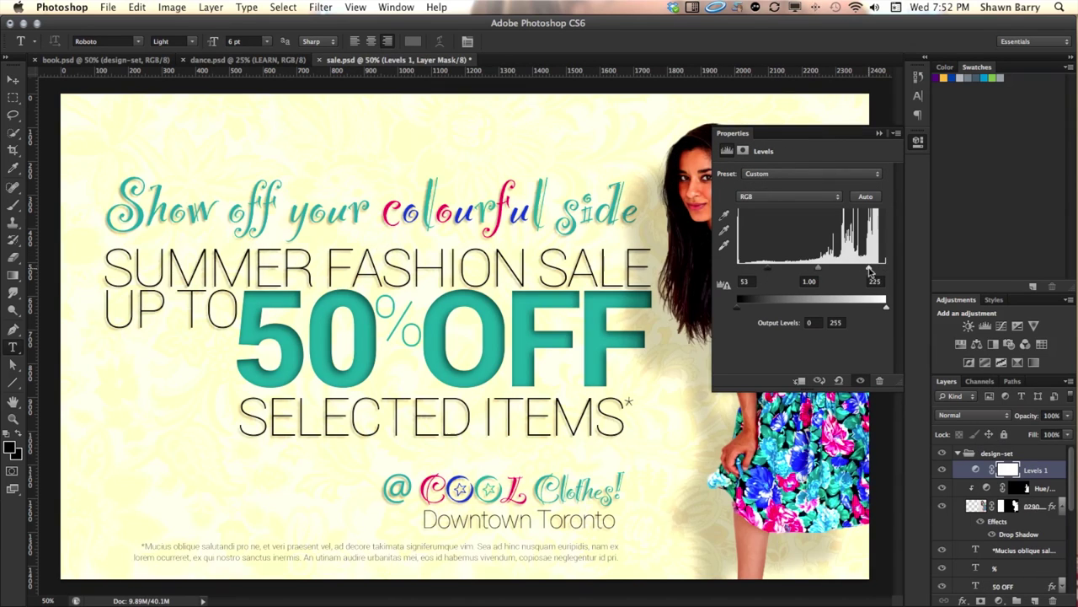
pyautogui.click(1029, 469)
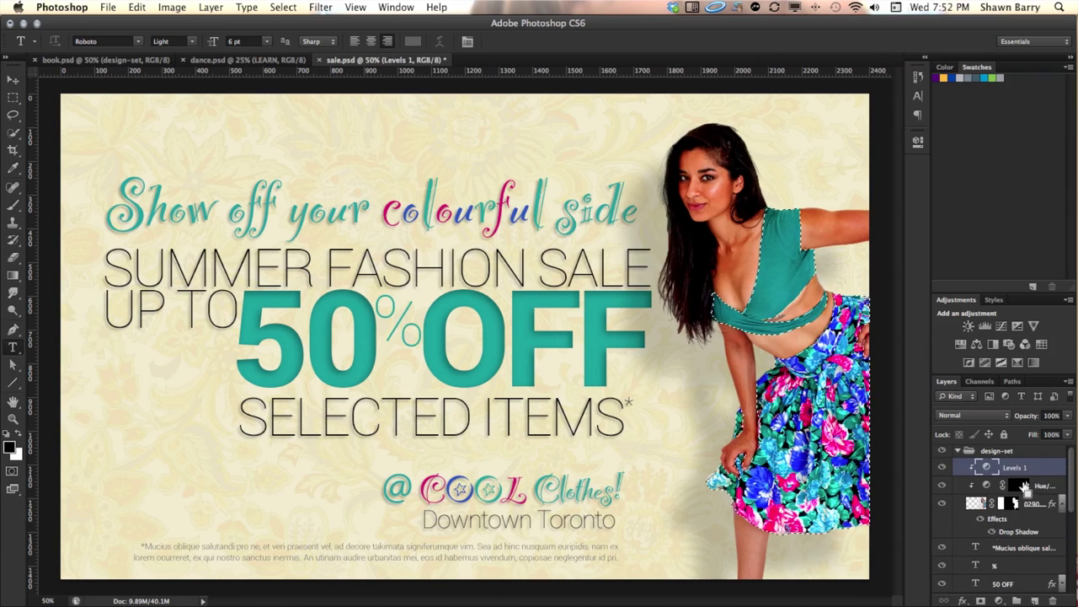
pyautogui.keyDown('super'); pyautogui.click(1019, 466); pyautogui.keyUp('super')
pyautogui.click(1018, 325)
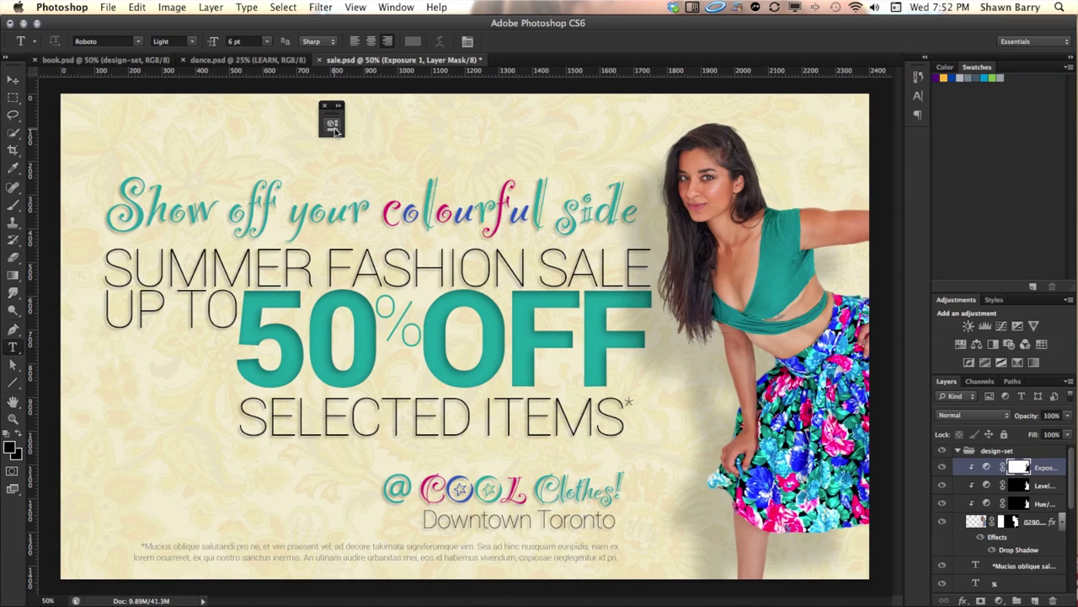
pyautogui.click(332, 123)
pyautogui.moveTo(436, 243); pyautogui.dragTo(426, 243)
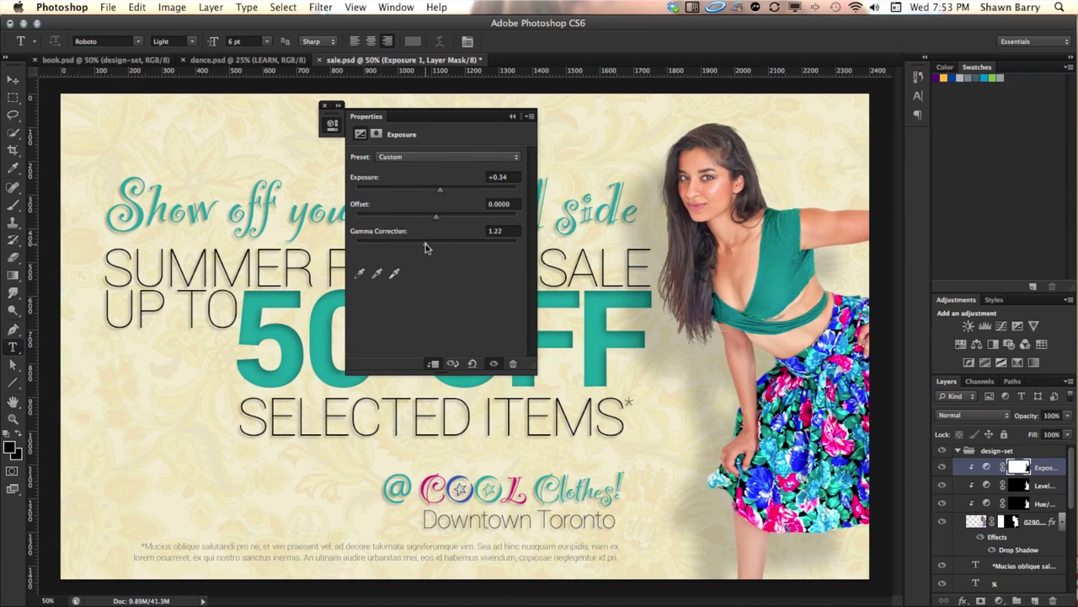
pyautogui.moveTo(439, 196); pyautogui.dragTo(433, 218)
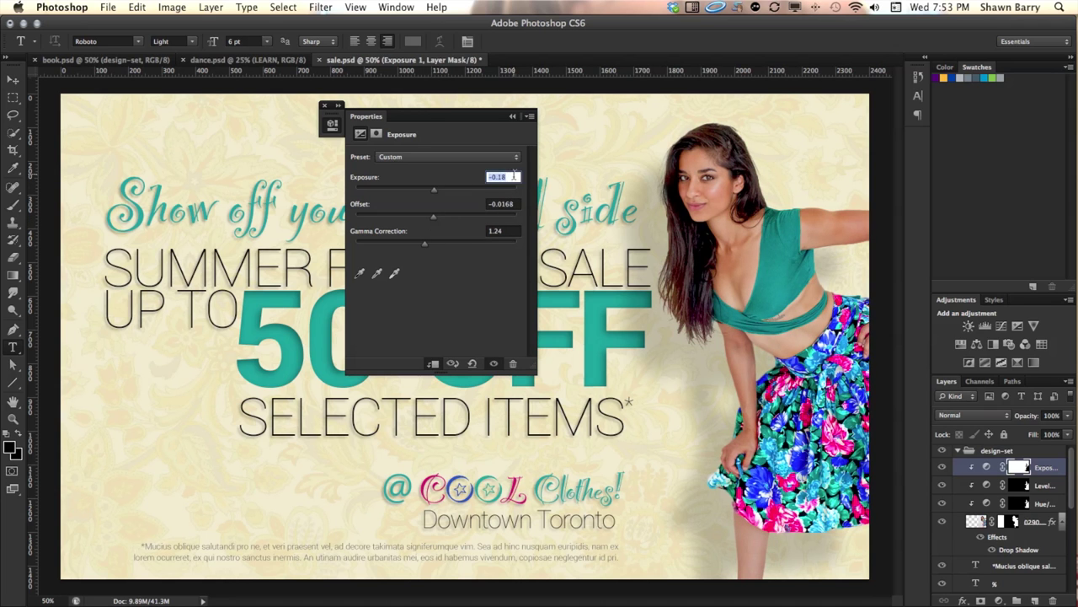
pyautogui.write('-0.21')
pyautogui.press('Tab')
pyautogui.press('Return')
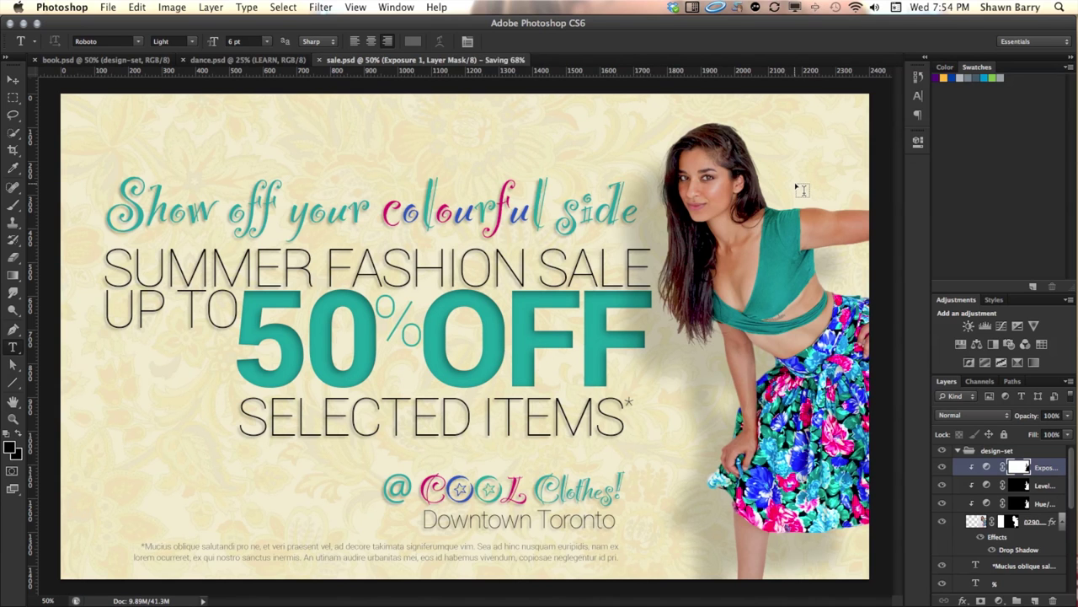
# - Sharpen the model photo with Unsharp Mask at 153%, 0.8 px
pyautogui.click(321, 7)
pyautogui.click(517, 282)
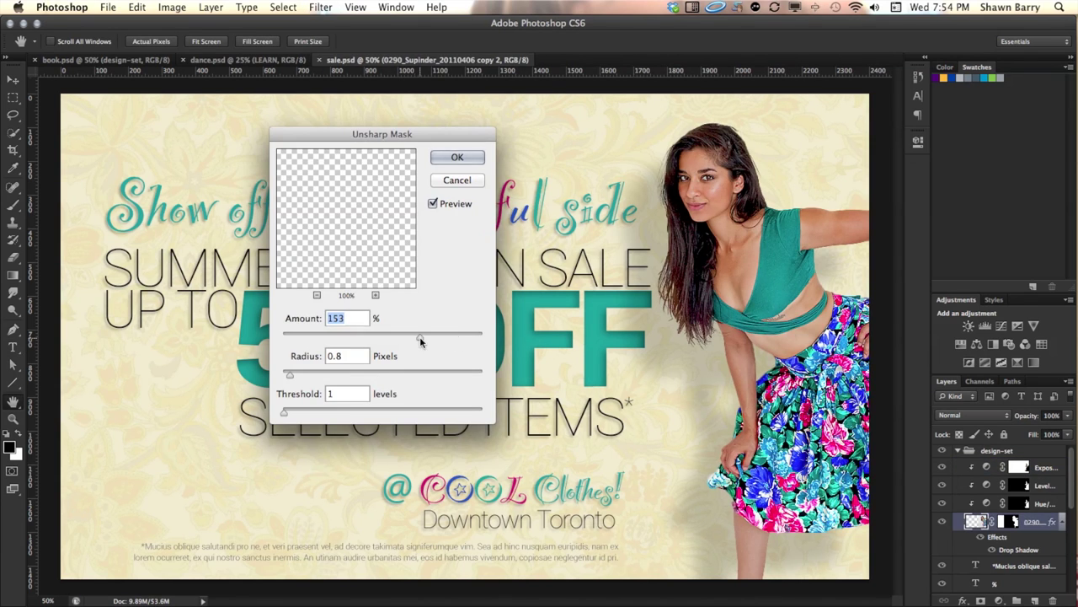
pyautogui.click(457, 158)
pyautogui.press('t')
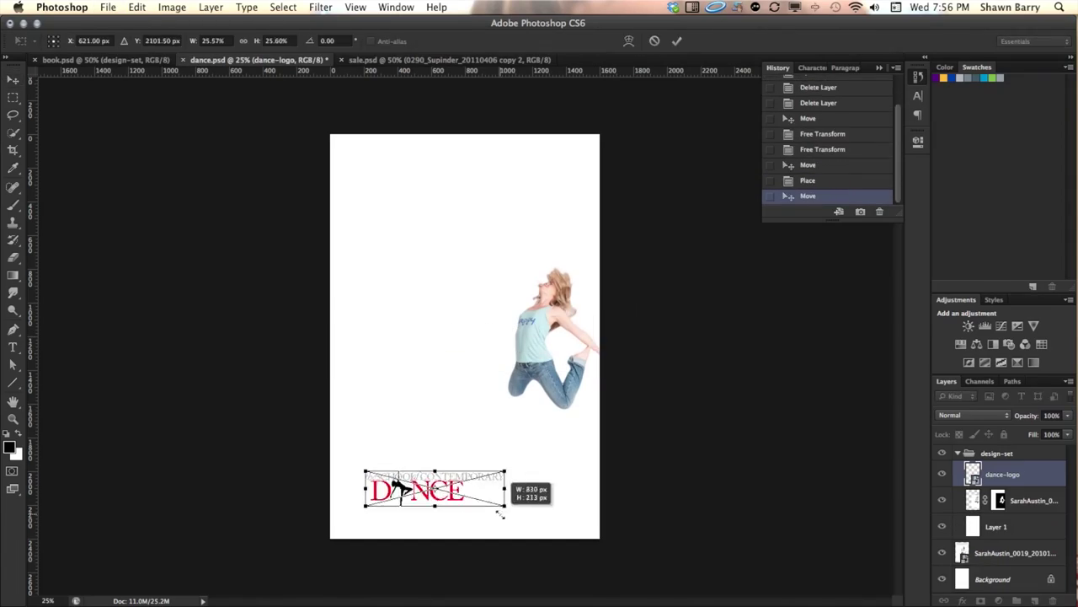
# - Paste 'Learn Modern Dance' into a new text box near the top of the poster
pyautogui.press('super+Tab')
# - Paste the 'Jazz, Tap, Expressionist, African' line and place the DANCE logo above it
pyautogui.press('super+Tab')
pyautogui.press('t')
pyautogui.moveTo(352, 155); pyautogui.dragTo(543, 198)
pyautogui.write('Learn Modern Dance')
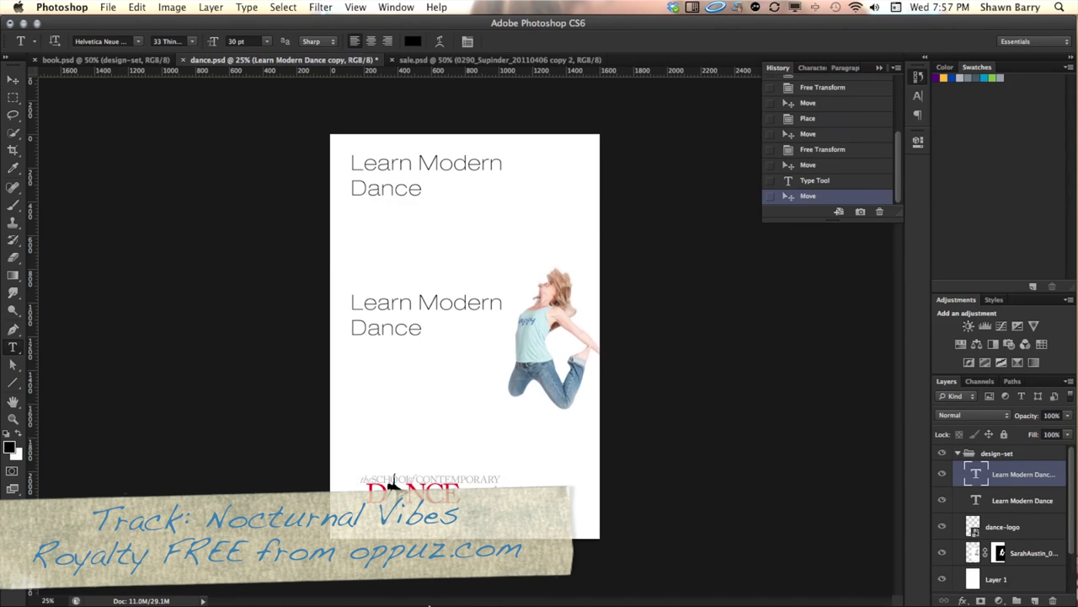
pyautogui.press('super+Tab')
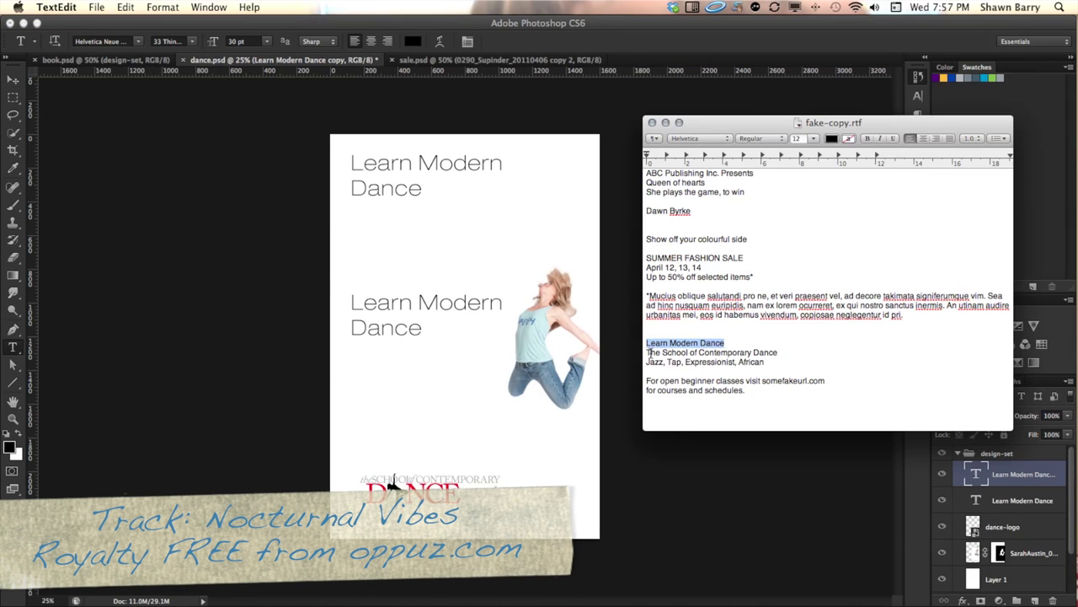
pyautogui.moveTo(646, 362); pyautogui.dragTo(764, 363)
pyautogui.press('super+c')
pyautogui.press('super+Tab')
pyautogui.press('super+v')
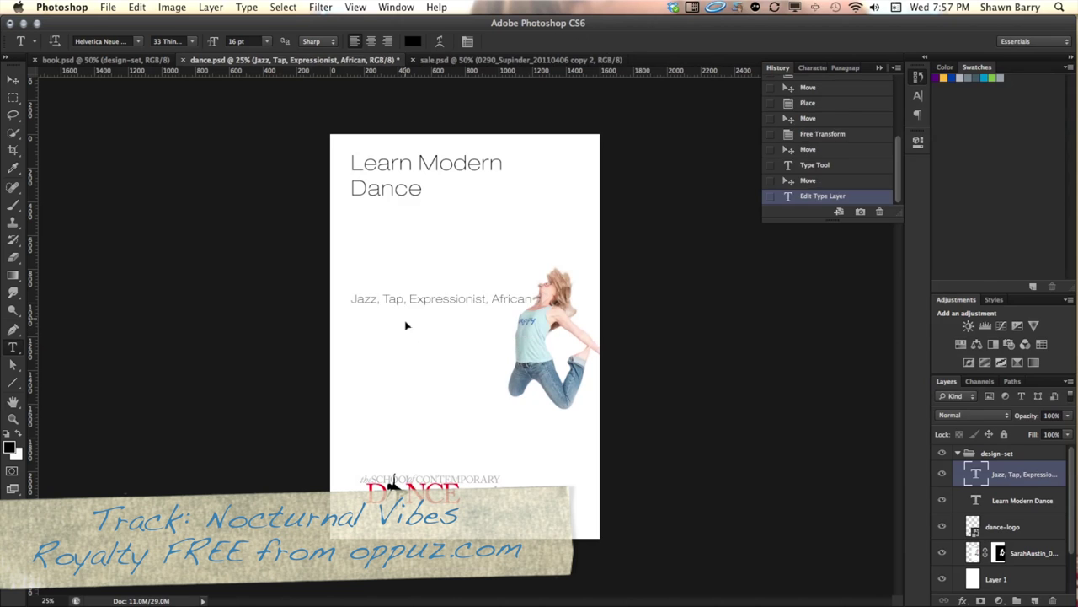
pyautogui.moveTo(410, 323); pyautogui.dragTo(410, 469)
pyautogui.moveTo(396, 489); pyautogui.dragTo(381, 391)
# - Add the beginner-classes text below the styles line and duplicate the heading lower down
pyautogui.press('super+Tab')
pyautogui.moveTo(648, 355); pyautogui.dragTo(748, 367)
pyautogui.press('super+c')
pyautogui.press('super+Tab')
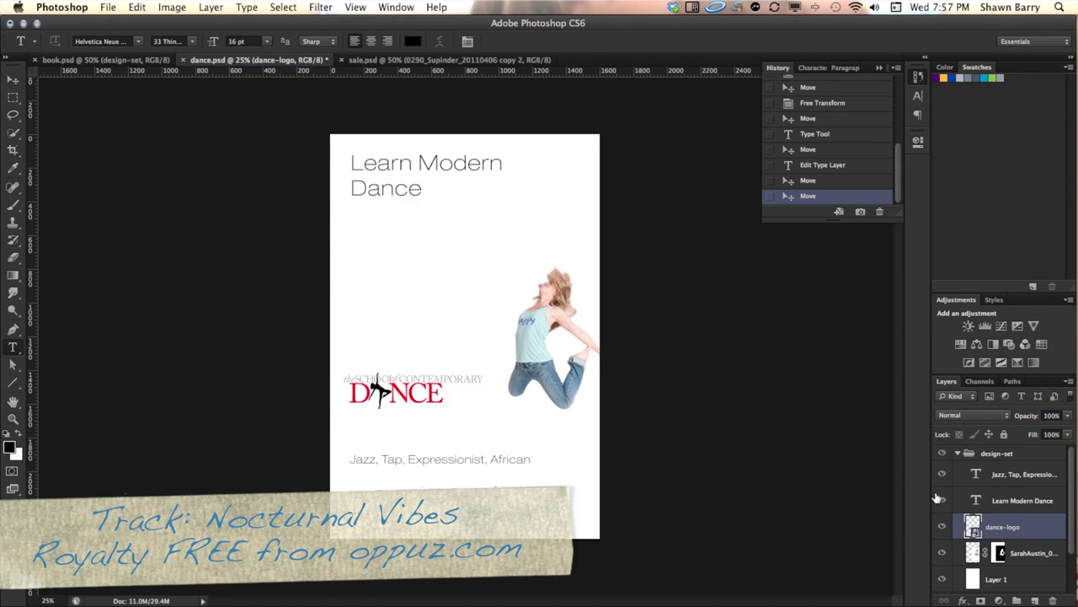
pyautogui.moveTo(425, 460); pyautogui.dragTo(432, 497)
pyautogui.click(919, 99)
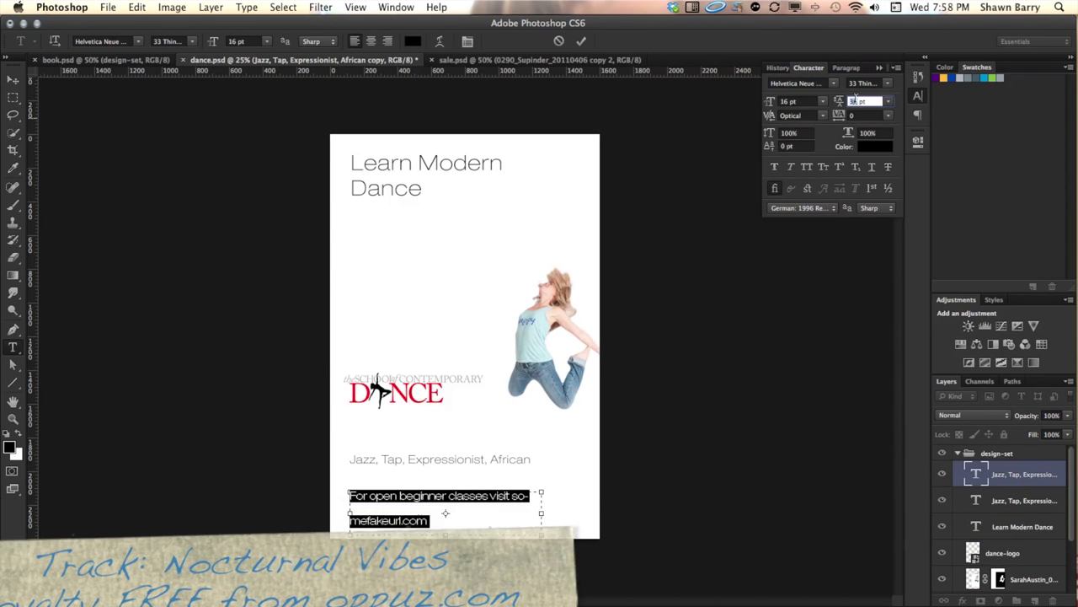
pyautogui.press('super+Return')
pyautogui.moveTo(451, 186); pyautogui.dragTo(448, 322)
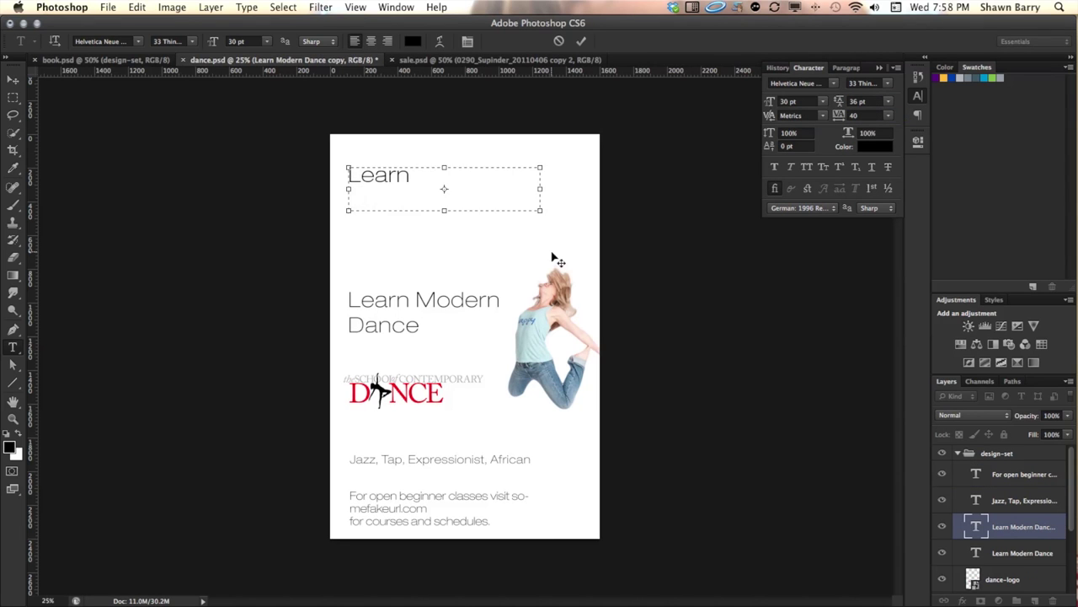
# - Try JUICE Regular at 100 pt, then SegoeLight, as the font for LEARN
pyautogui.click(137, 42)
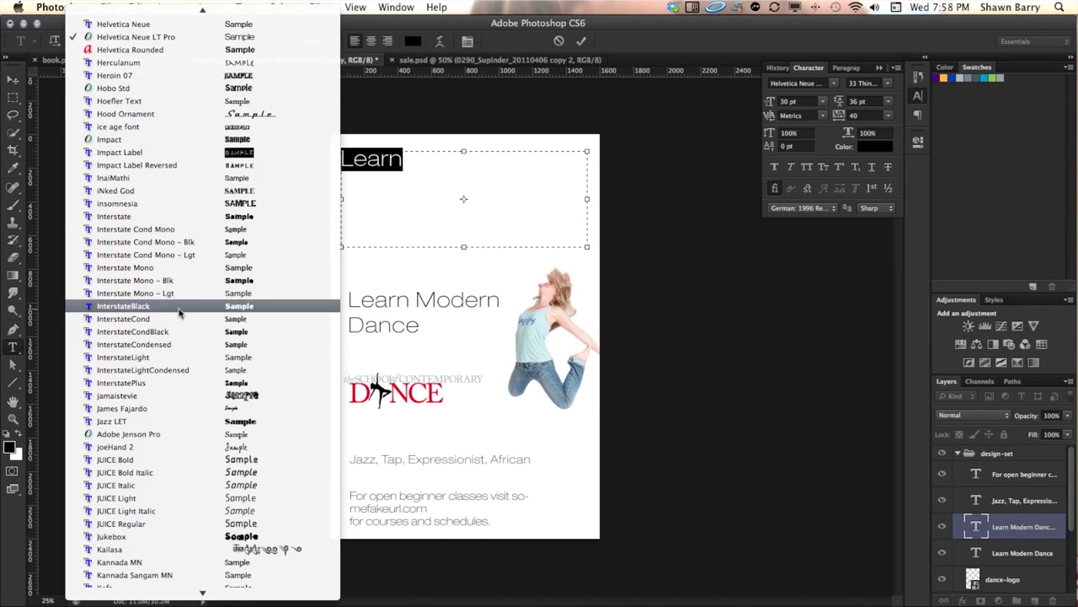
pyautogui.click(187, 469)
pyautogui.press('super+a')
pyautogui.press('super+Return')
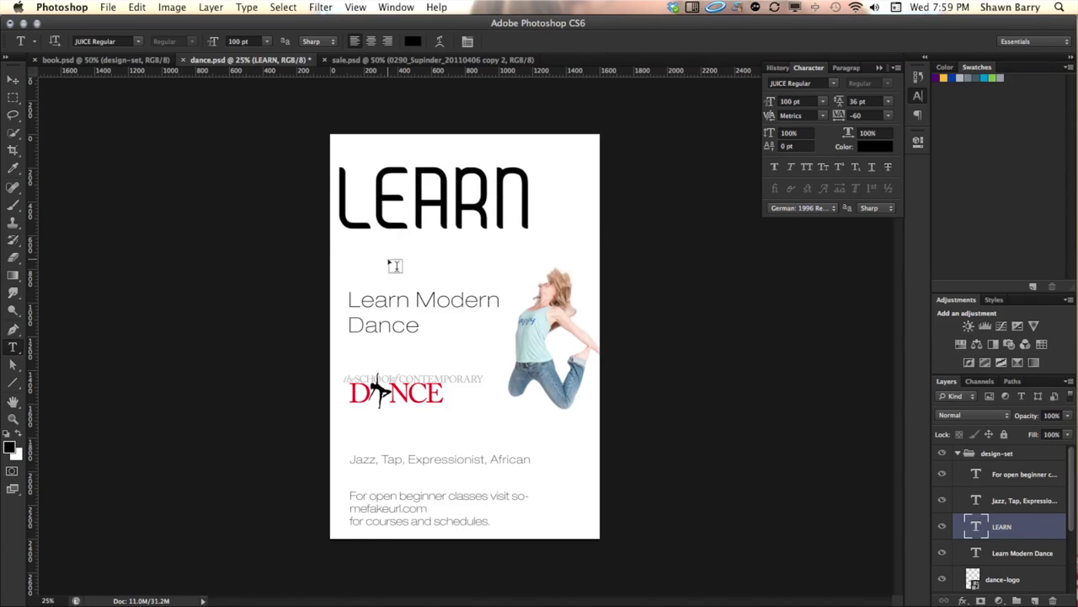
pyautogui.click(137, 42)
pyautogui.scroll(-5, 165, 272)
pyautogui.scroll(-10, 172, 313)
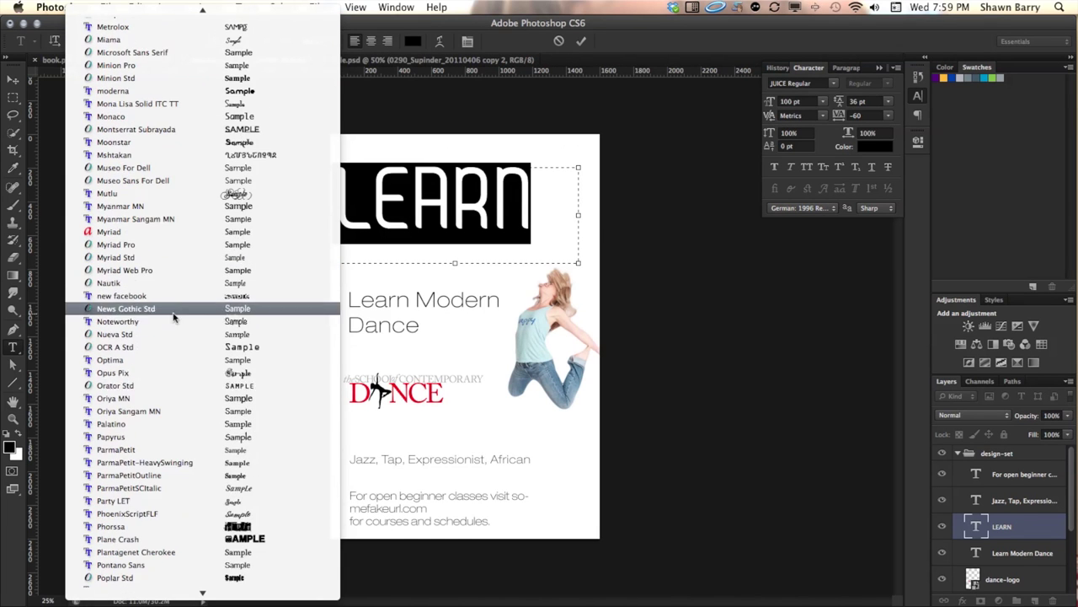
pyautogui.scroll(-10, 188, 428)
pyautogui.click(185, 441)
# - Style LEARN in Segoe Light with tracking 160 and light grey colour
pyautogui.click(138, 42)
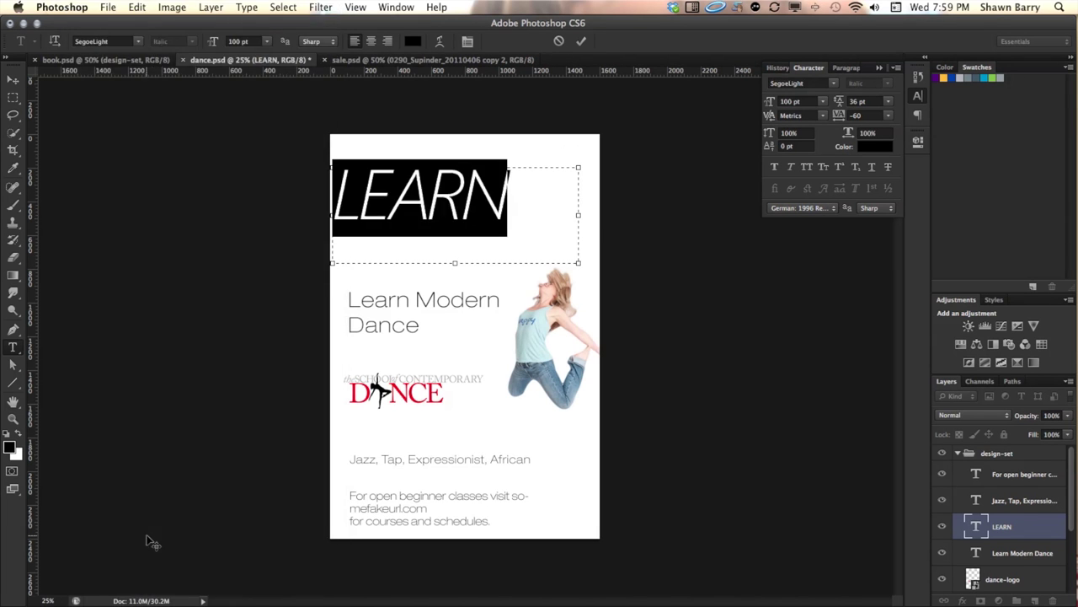
pyautogui.scroll(3, 125, 93)
pyautogui.click(123, 93)
pyautogui.click(177, 41)
pyautogui.click(169, 38)
pyautogui.hotkey('alt', 'Right')
pyautogui.hotkey('alt', 'Right')
pyautogui.hotkey('alt', 'Right')
pyautogui.hotkey('alt', 'Right')
pyautogui.hotkey('alt', 'Right')
pyautogui.hotkey('alt', 'Right')
pyautogui.hotkey('alt', 'Right')
pyautogui.hotkey('alt', 'Right')
pyautogui.hotkey('alt', 'Right')
pyautogui.hotkey('alt', 'Right')
pyautogui.hotkey('alt', 'Right')
pyautogui.click(412, 40)
pyautogui.press('Return')
# - Duplicate LEARN into MODERN and DANCE lines stacked beneath it
pyautogui.moveTo(481, 221); pyautogui.dragTo(429, 260)
pyautogui.write('MODERN')
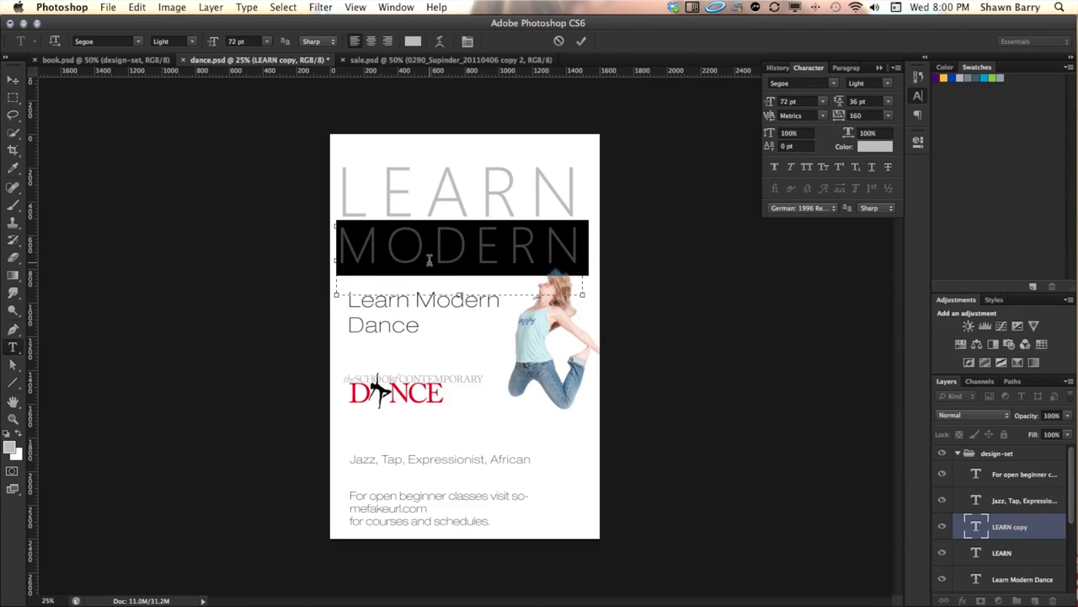
pyautogui.doubleClick(530, 198)
pyautogui.moveTo(519, 203); pyautogui.dragTo(520, 217)
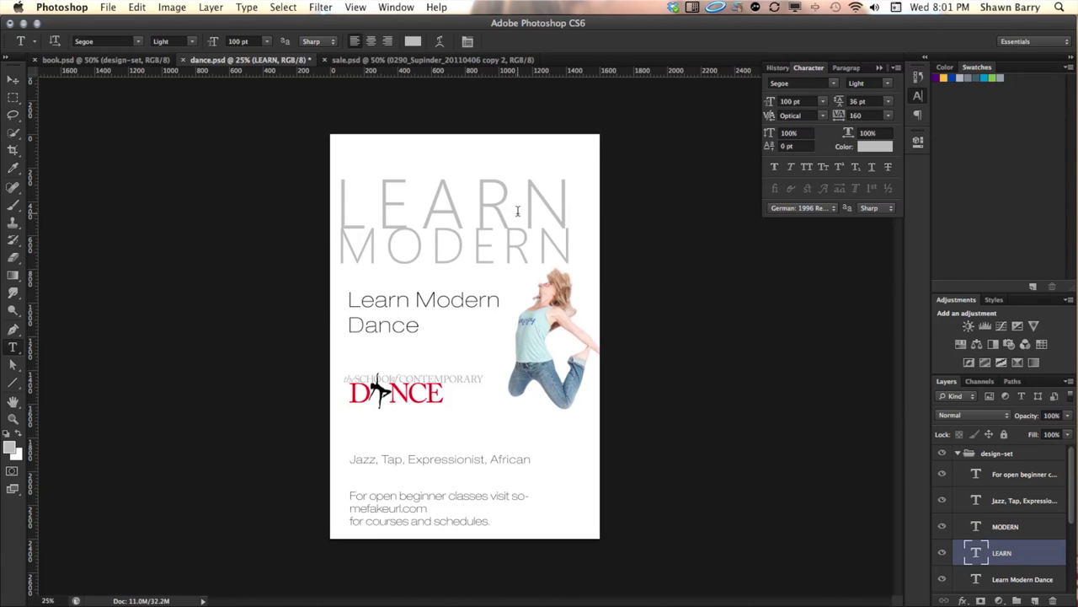
pyautogui.click(1005, 526)
pyautogui.hotkey('ctrl', 'j')
pyautogui.doubleClick(455, 282)
pyautogui.write('DANCE')
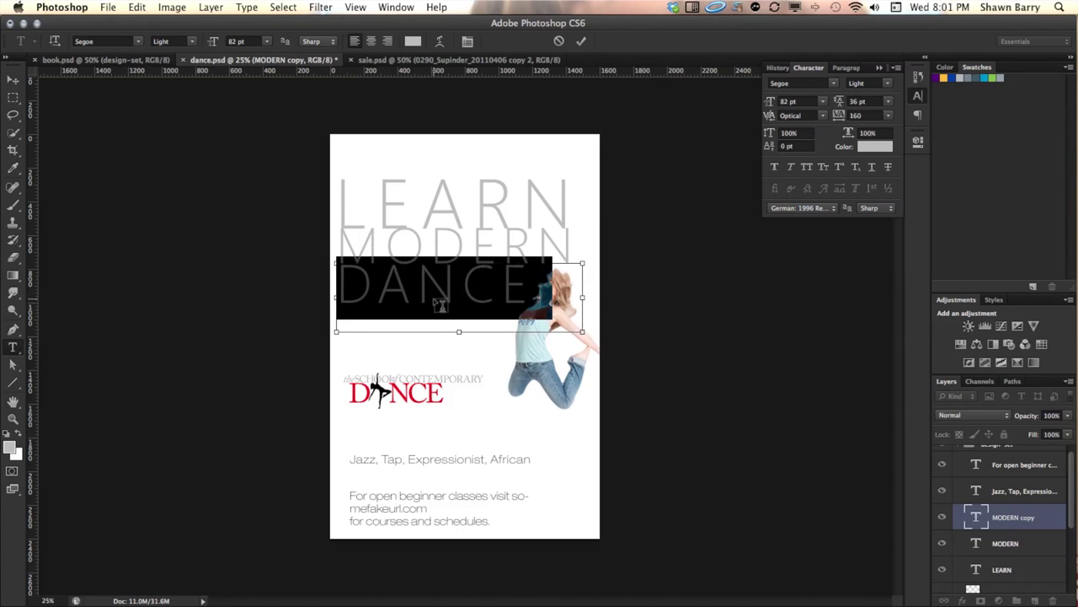
pyautogui.hotkey('ctrl', 'Return')
# - Select LEARN, MODERN and DANCE together and Free Transform them larger
pyautogui.press('v')
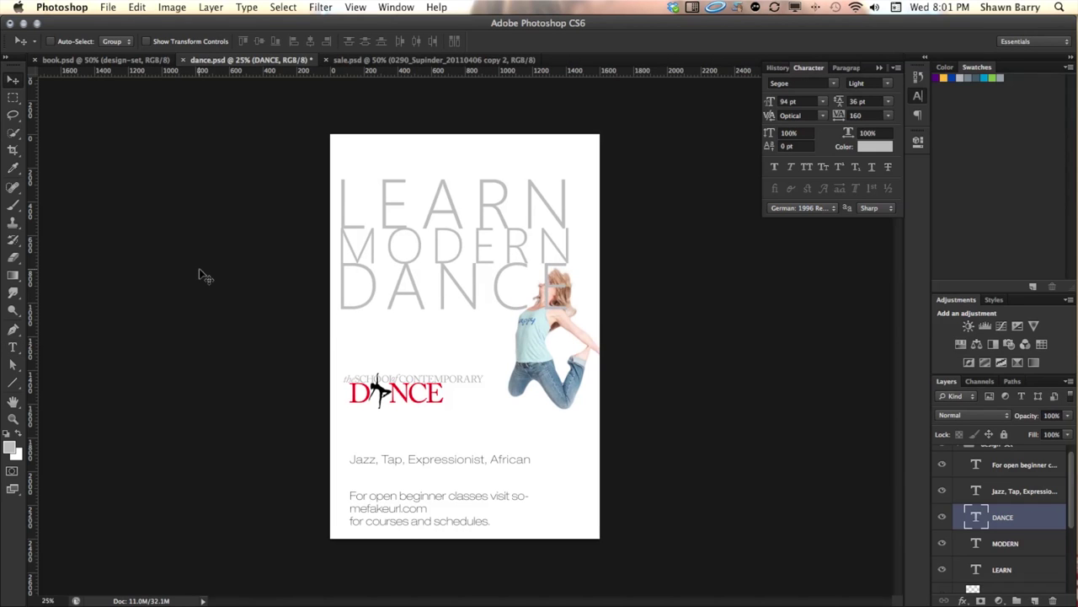
pyautogui.keyDown('shift'); pyautogui.click(1002, 570); pyautogui.keyUp('shift')
pyautogui.hotkey('ctrl', 't')
# - Scale the heading lines up to span the page and touch up the MODERN text
pyautogui.moveTo(578, 307); pyautogui.dragTo(615, 340)
pyautogui.press('Return')
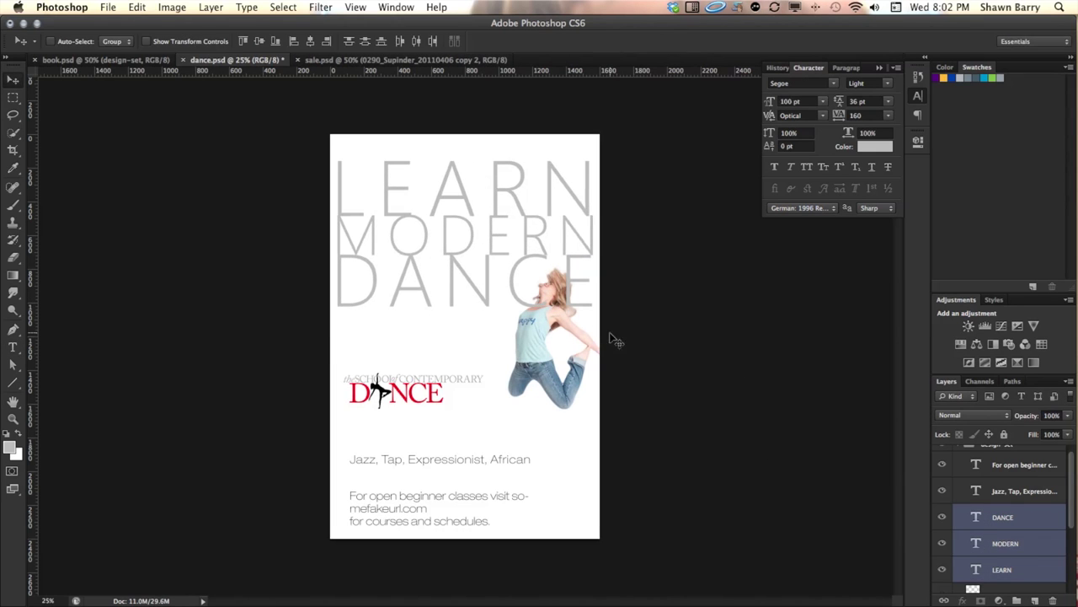
pyautogui.doubleClick(470, 253)
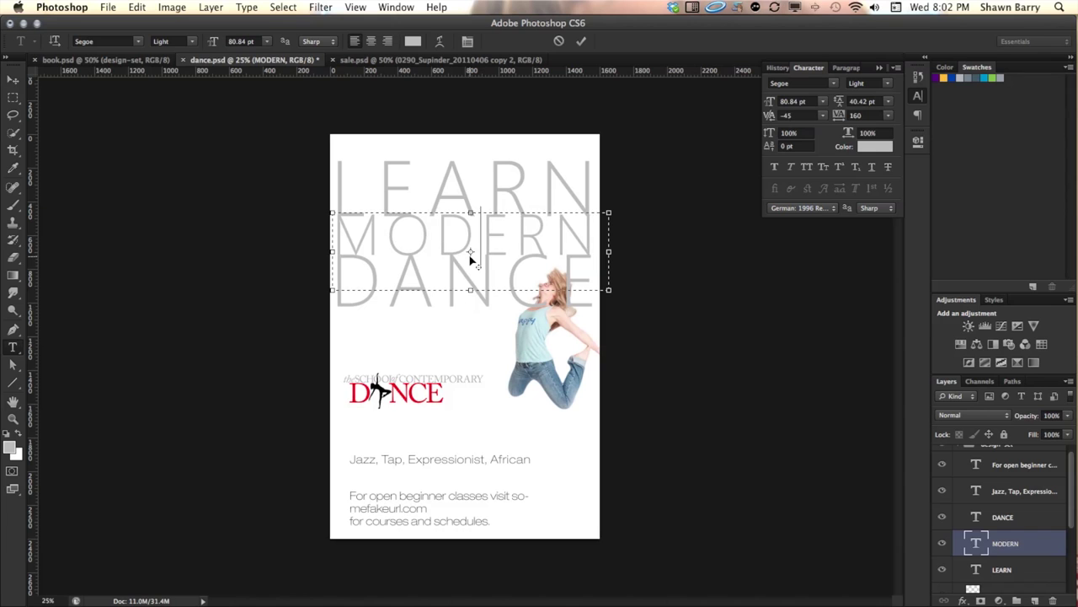
pyautogui.hotkey('ctrl', 'Return')
# - Bring the dancer photo to the front and enlarge it with Free Transform
pyautogui.press('v')
pyautogui.click(1003, 589)
pyautogui.hotkey('ctrl', 'shift', ']')
pyautogui.hotkey('ctrl', 't')
pyautogui.moveTo(626, 212); pyautogui.dragTo(627, 332)
pyautogui.press('Return')
# - Move the DANCE logo down, shift the dancer left, and drop the Jazz line below the logo
pyautogui.keyDown('ctrl'); pyautogui.click(444, 417); pyautogui.keyUp('ctrl')
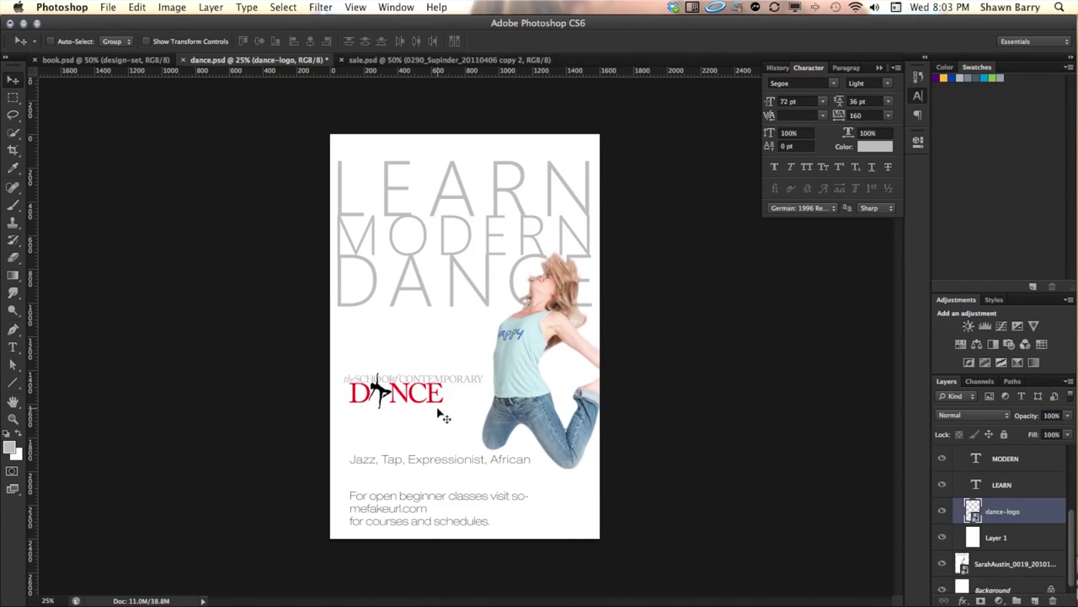
pyautogui.moveTo(438, 412); pyautogui.dragTo(438, 458)
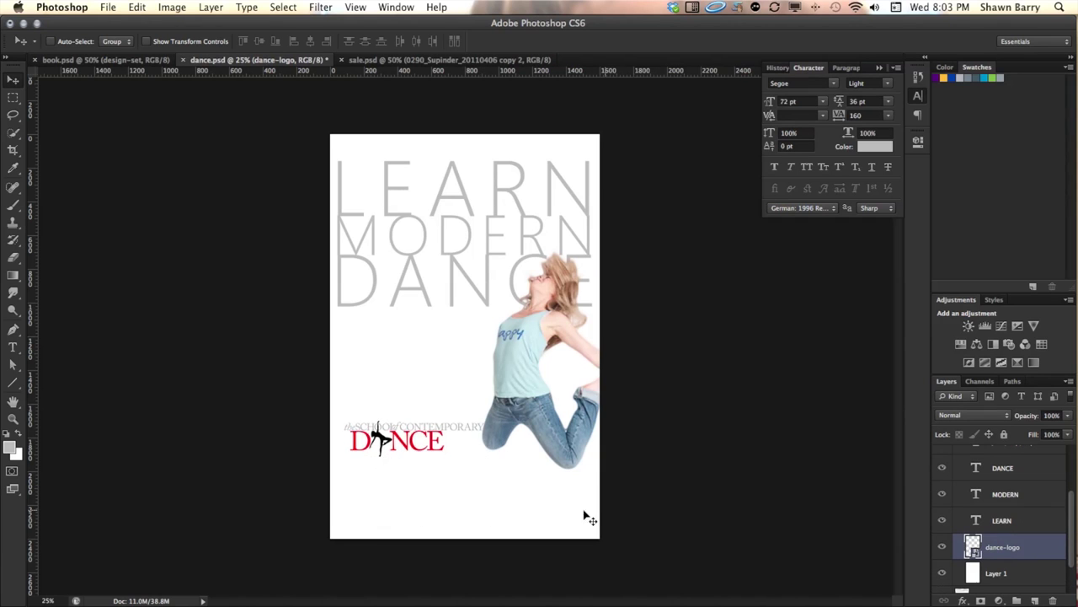
pyautogui.moveTo(442, 429); pyautogui.dragTo(442, 485)
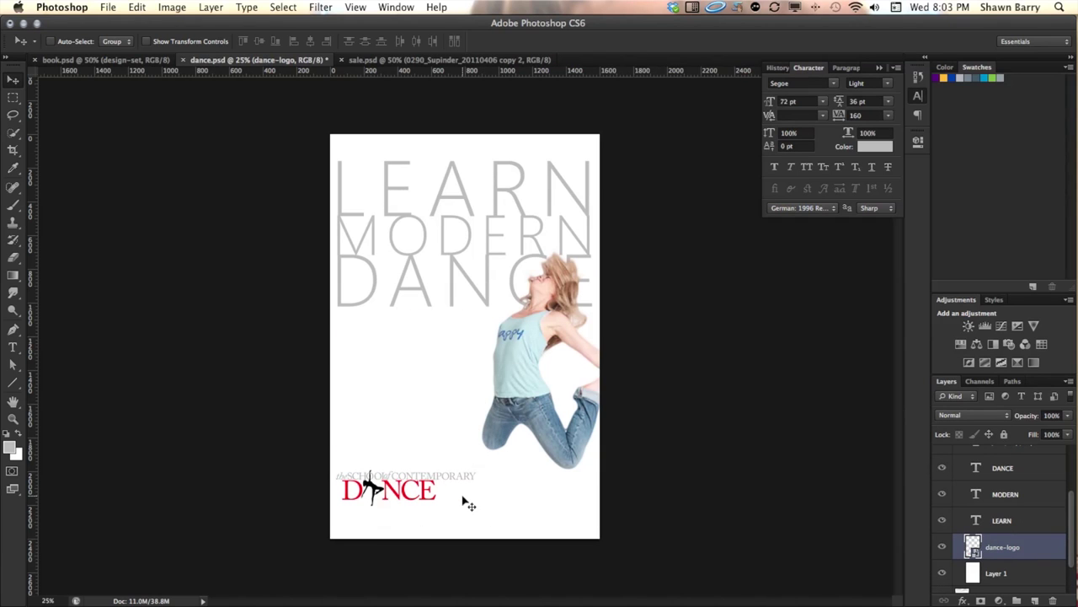
pyautogui.moveTo(518, 370); pyautogui.dragTo(486, 367)
pyautogui.moveTo(430, 460); pyautogui.dragTo(430, 512)
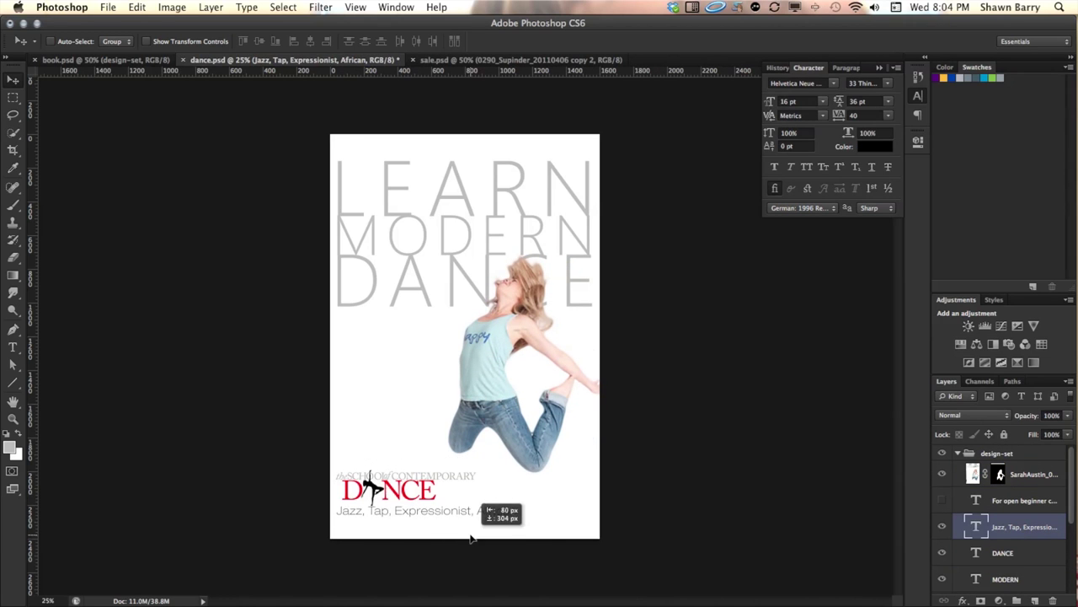
# - Set the Jazz line to 45 Light and reposition it and the DANCE logo
pyautogui.doubleClick(976, 526)
pyautogui.click(165, 41)
pyautogui.click(194, 177)
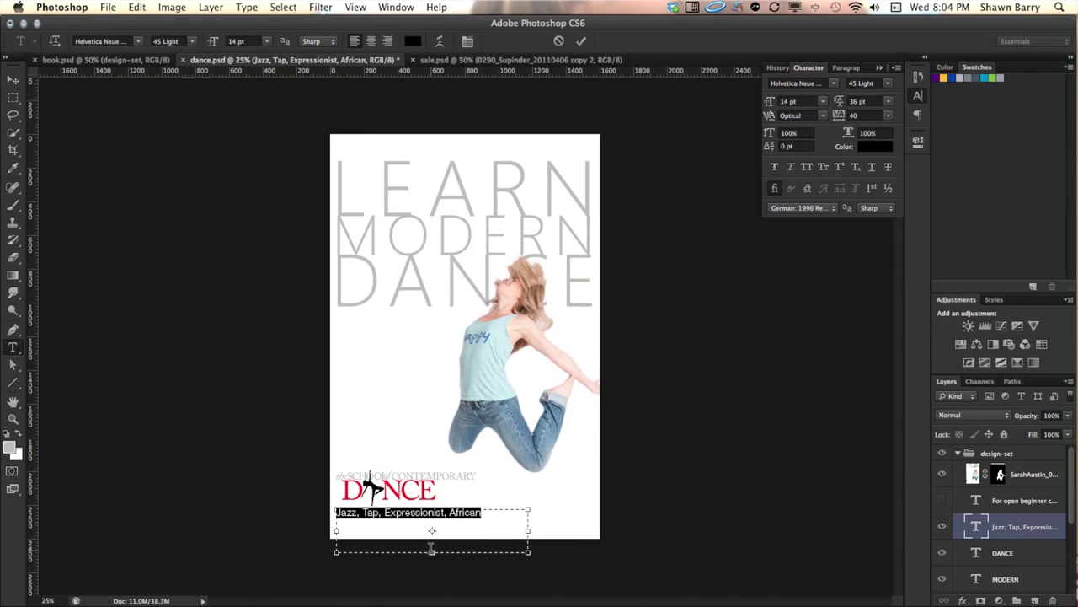
pyautogui.moveTo(434, 522); pyautogui.dragTo(430, 529)
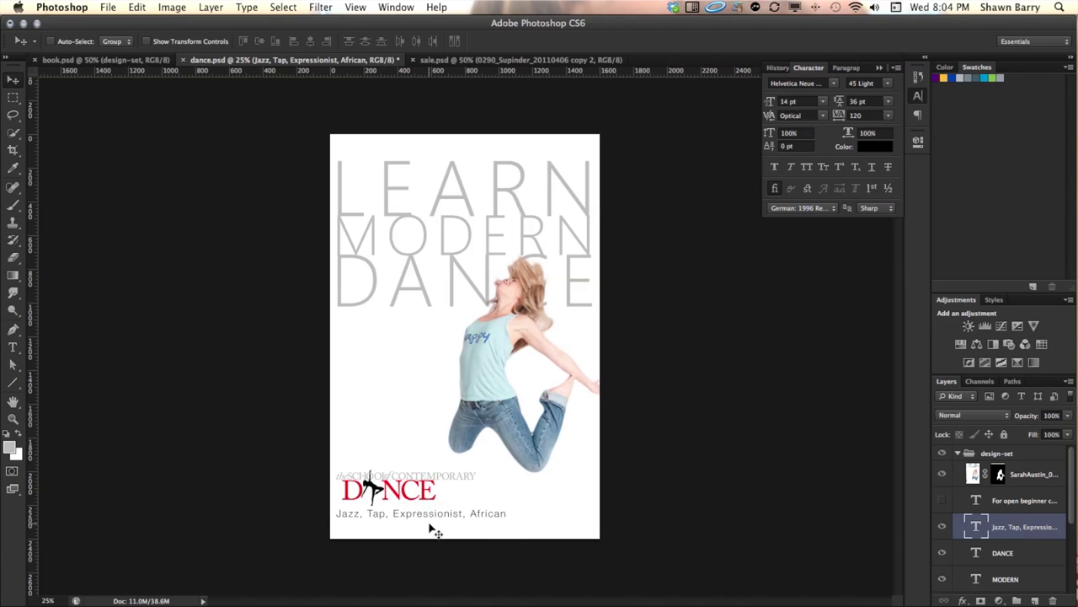
pyautogui.moveTo(397, 494); pyautogui.dragTo(395, 356)
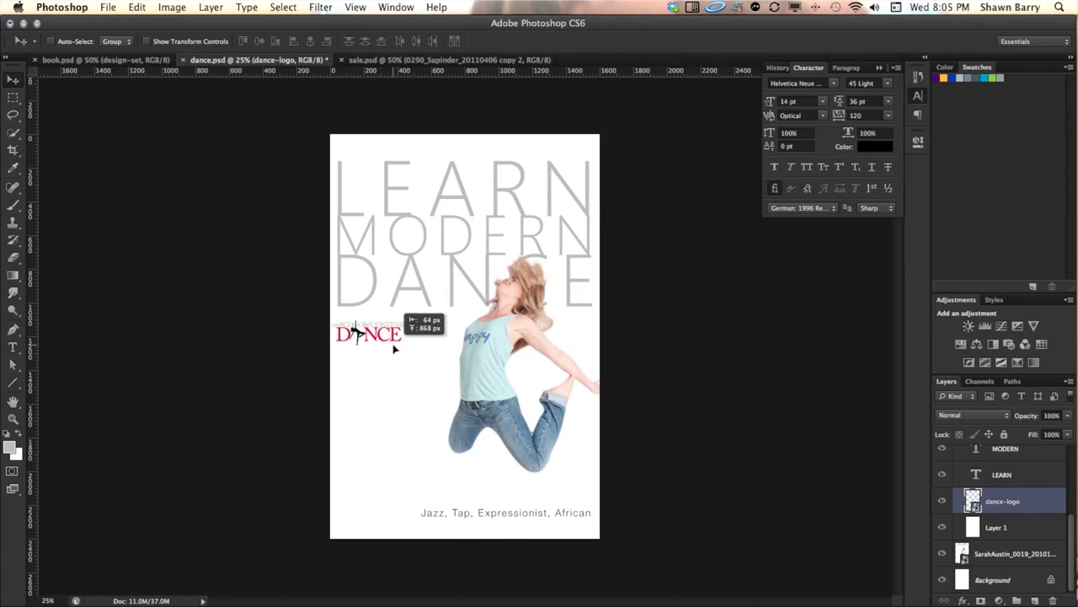
pyautogui.press('super+z')
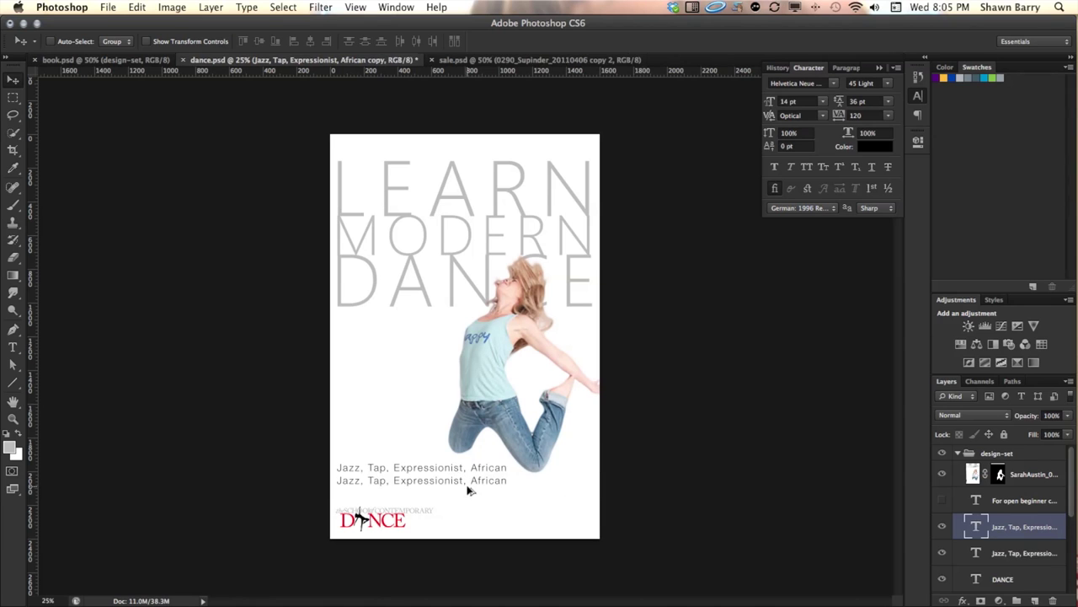
pyautogui.press('super+z')
# - Set the class-info text to 45 Light, 14 pt, with 14 pt leading
pyautogui.doubleClick(975, 499)
pyautogui.doubleClick(976, 526)
pyautogui.doubleClick(976, 500)
pyautogui.press('super+shift+comma')
pyautogui.click(887, 83)
pyautogui.click(868, 97)
pyautogui.doubleClick(859, 101)
pyautogui.write('16')
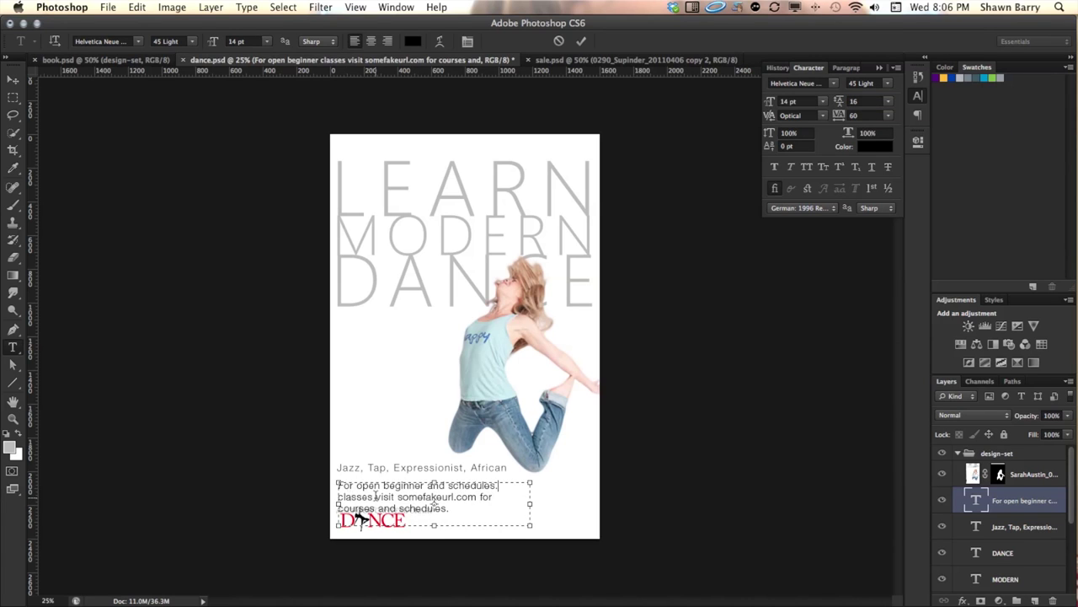
pyautogui.press('super+equal')
pyautogui.scroll(-3, 396, 474)
pyautogui.write('14')
pyautogui.press('Return')
# - Make the info text's first line grey and select somefakeurl.com for a bolder weight
pyautogui.tripleClick(534, 408)
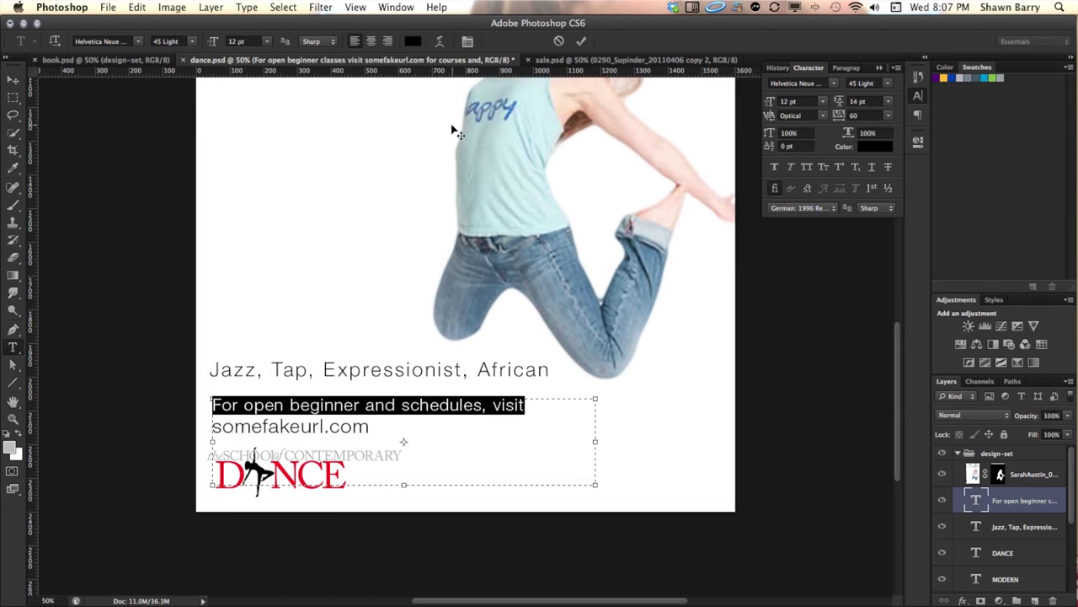
pyautogui.click(875, 146)
pyautogui.press('Return')
pyautogui.moveTo(371, 427); pyautogui.dragTo(180, 427)
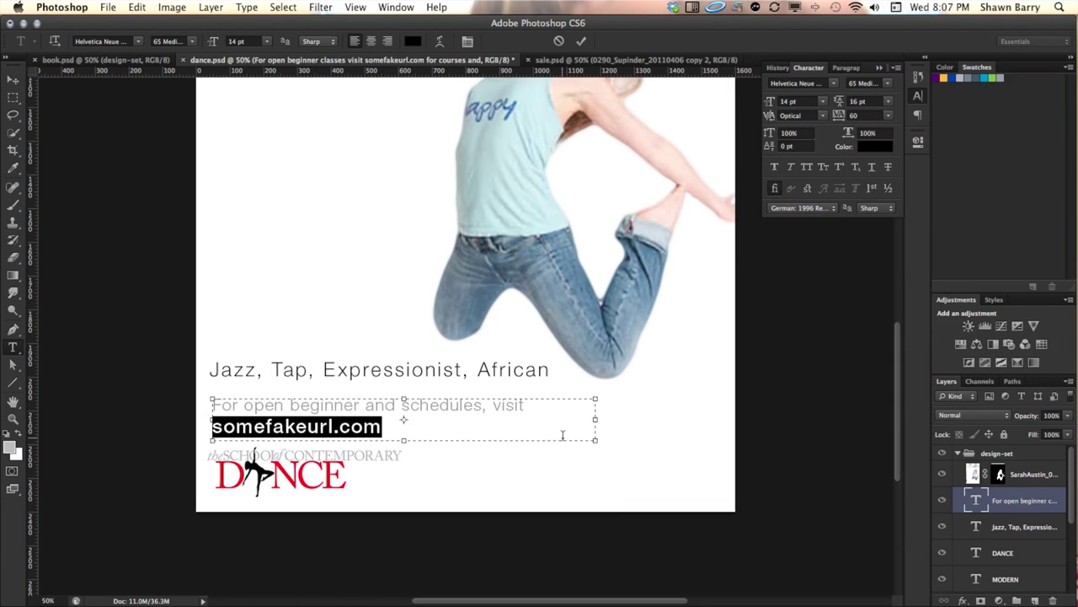
# - Nudge the info block up and recolour the Jazz line a lighter grey
pyautogui.press('super+Return')
pyautogui.hotkey('shift', 'Up')
pyautogui.hotkey('shift', 'Up')
pyautogui.hotkey('shift', 'Up')
pyautogui.doubleClick(290, 371)
pyautogui.press('super+Return')
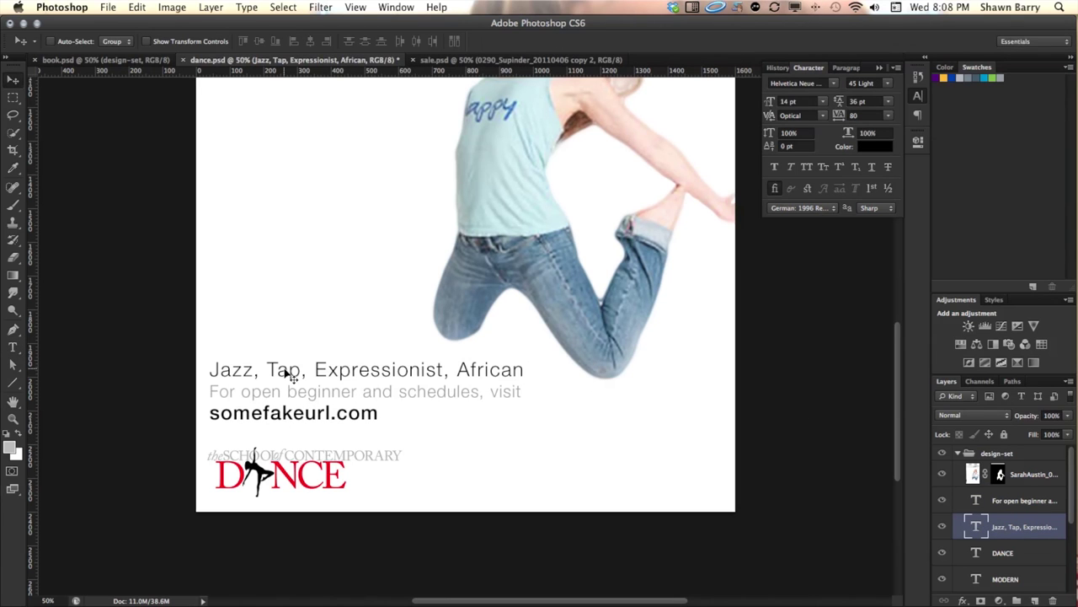
pyautogui.doubleClick(975, 528)
pyautogui.click(875, 146)
pyautogui.press('Return')
pyautogui.press('super+Return')
# - Enlarge the Jazz line to 16 pt and move it and the info block up
pyautogui.doubleClick(976, 529)
pyautogui.click(788, 132)
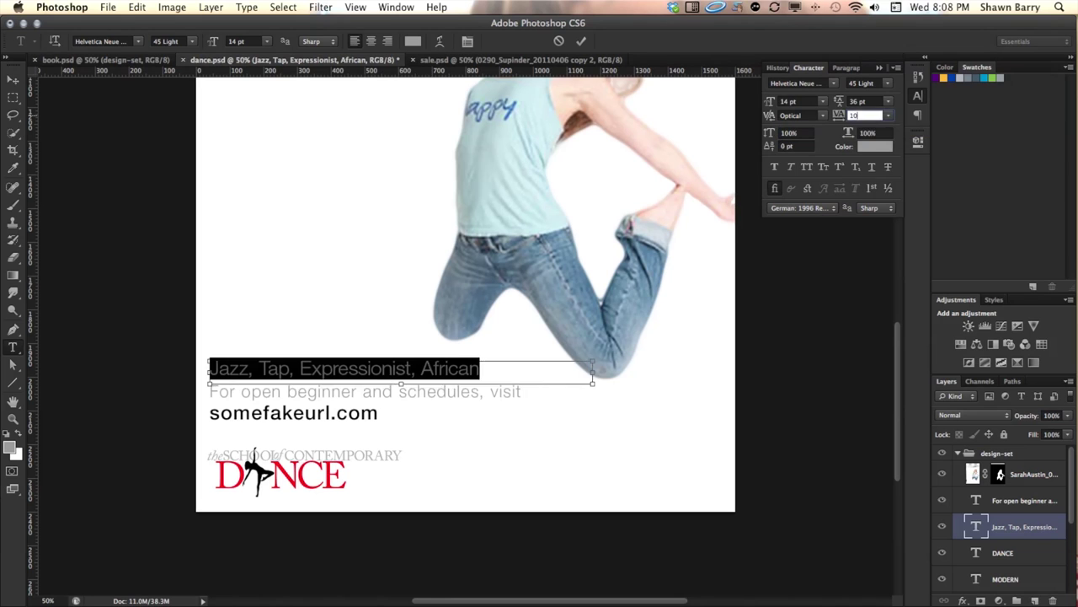
pyautogui.press('Return')
pyautogui.press('super+Return')
pyautogui.hotkey('shift', 'Up')
pyautogui.keyDown('super'); pyautogui.click(464, 391); pyautogui.keyUp('super')
pyautogui.moveTo(421, 450); pyautogui.dragTo(423, 443)
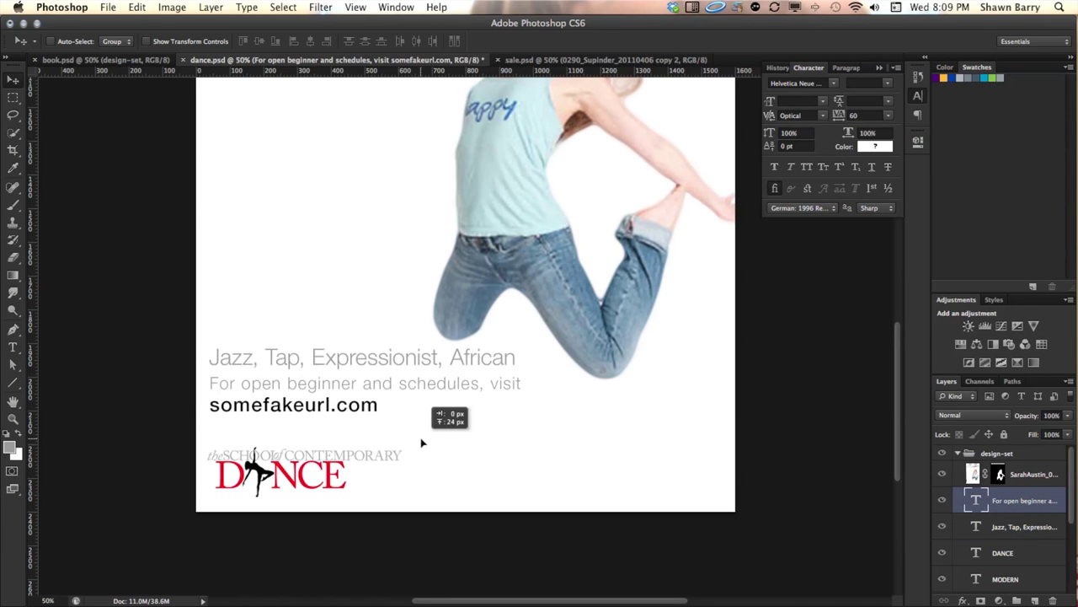
# - Rotate the Jazz line 90° to run vertically along the left side
pyautogui.keyDown('super'); pyautogui.click(362, 358); pyautogui.keyUp('super')
pyautogui.press('super+t')
pyautogui.moveTo(362, 357); pyautogui.dragTo(362, 289)
pyautogui.moveTo(556, 282); pyautogui.dragTo(404, 154)
pyautogui.press('super+minus')
pyautogui.moveTo(385, 253); pyautogui.dragTo(361, 294)
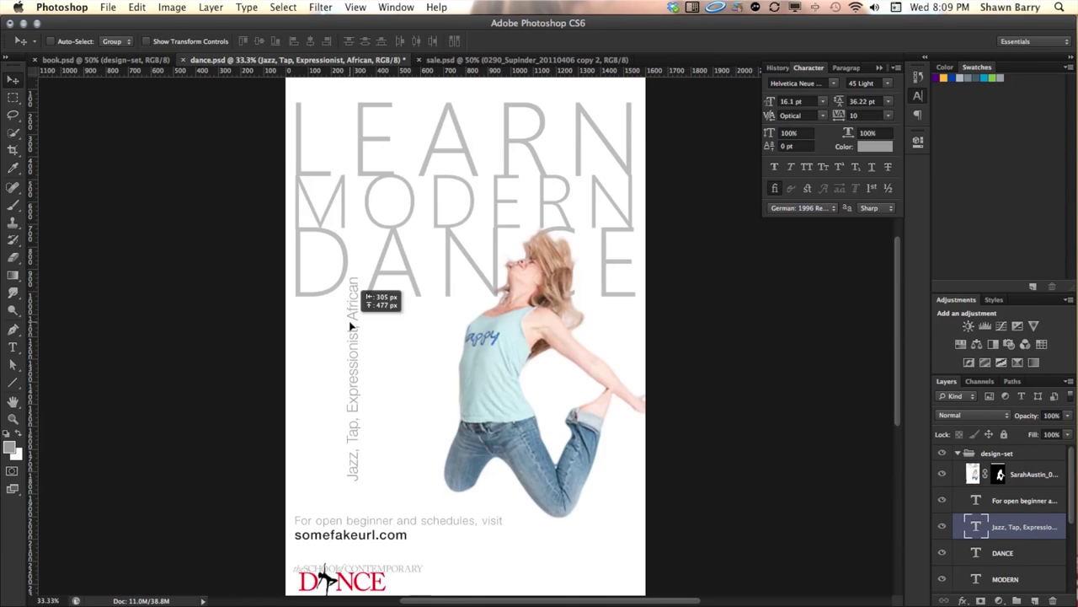
pyautogui.press('Return')
# - Widen the vertical text's tracking to 190 and shift it slightly right
pyautogui.doubleClick(975, 526)
pyautogui.hotkey('alt', 'Right')
pyautogui.hotkey('alt', 'Right')
pyautogui.hotkey('alt', 'Right')
pyautogui.hotkey('alt', 'Right')
pyautogui.hotkey('alt', 'Right')
pyautogui.hotkey('alt', 'Right')
pyautogui.hotkey('alt', 'Right')
pyautogui.hotkey('alt', 'Right')
pyautogui.press('super+Return')
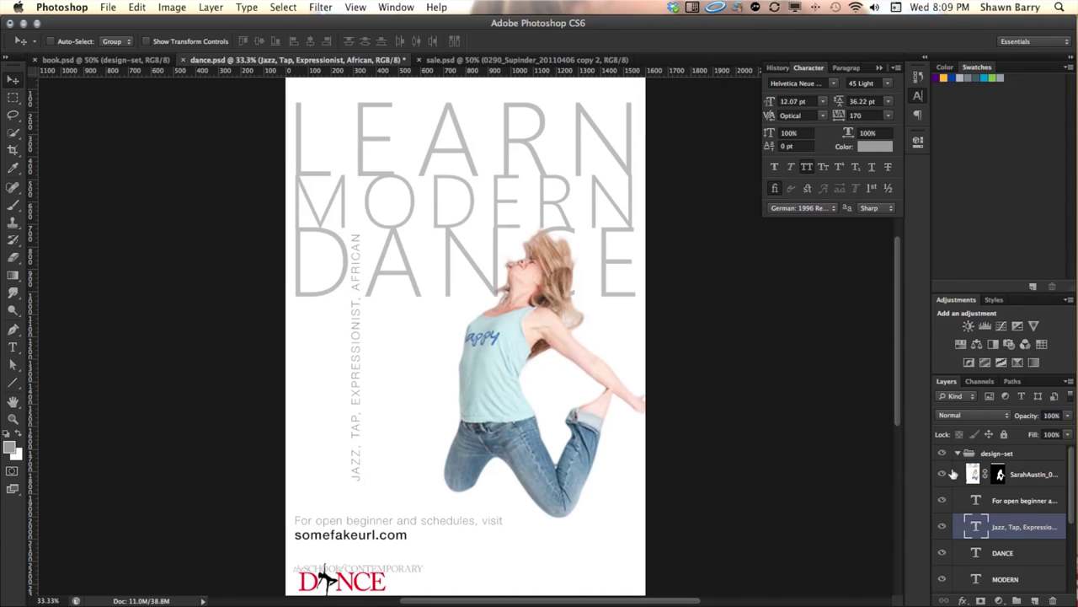
pyautogui.doubleClick(976, 527)
pyautogui.hotkey('alt', 'Right')
pyautogui.press('super+Return')
pyautogui.moveTo(387, 458); pyautogui.dragTo(393, 461)
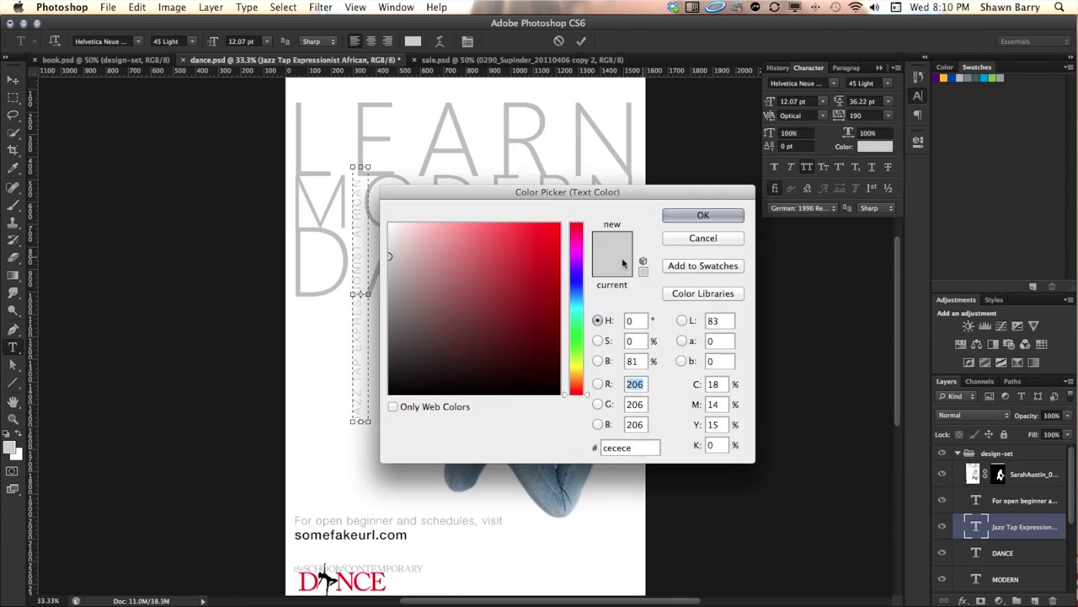
# - Colour the vertical text red, ff0000
pyautogui.write('ff0000')
pyautogui.press('Return')
pyautogui.press('super+Return')
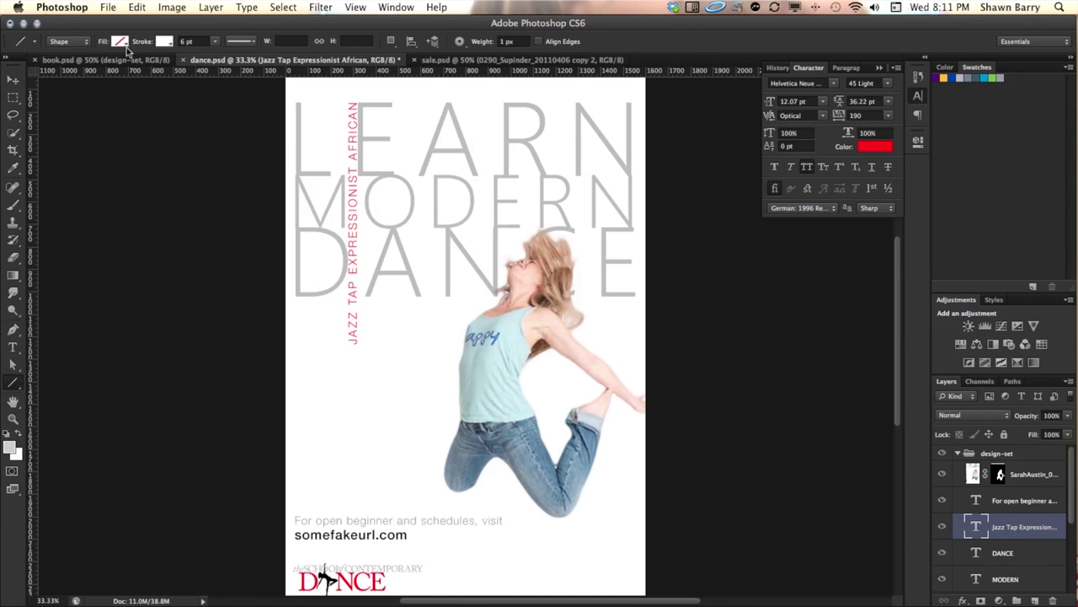
# - Give the thin vertical line a red stroke
pyautogui.click(164, 41)
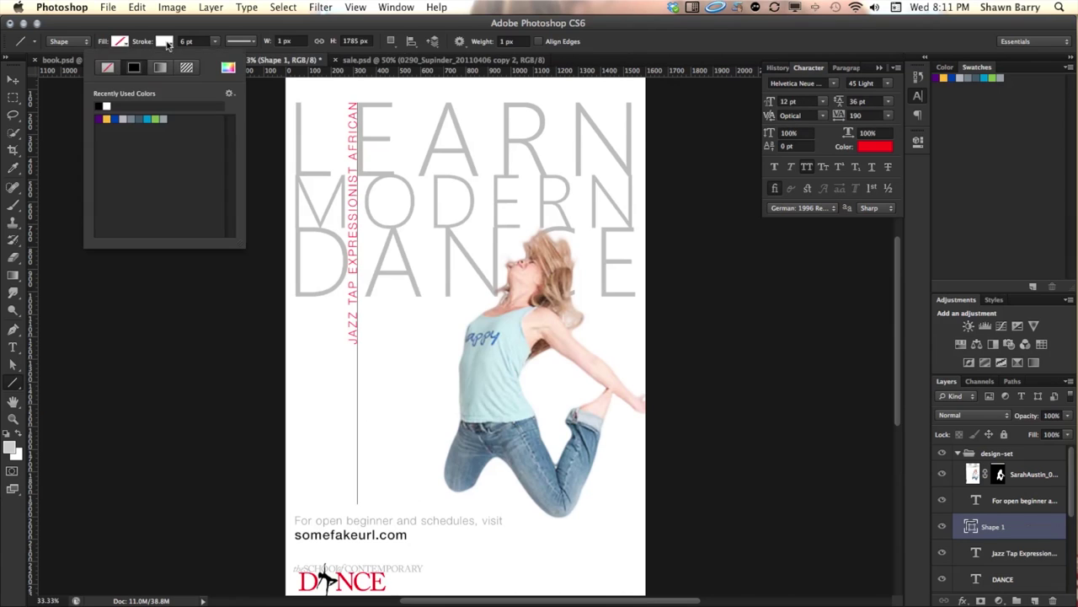
pyautogui.click(228, 68)
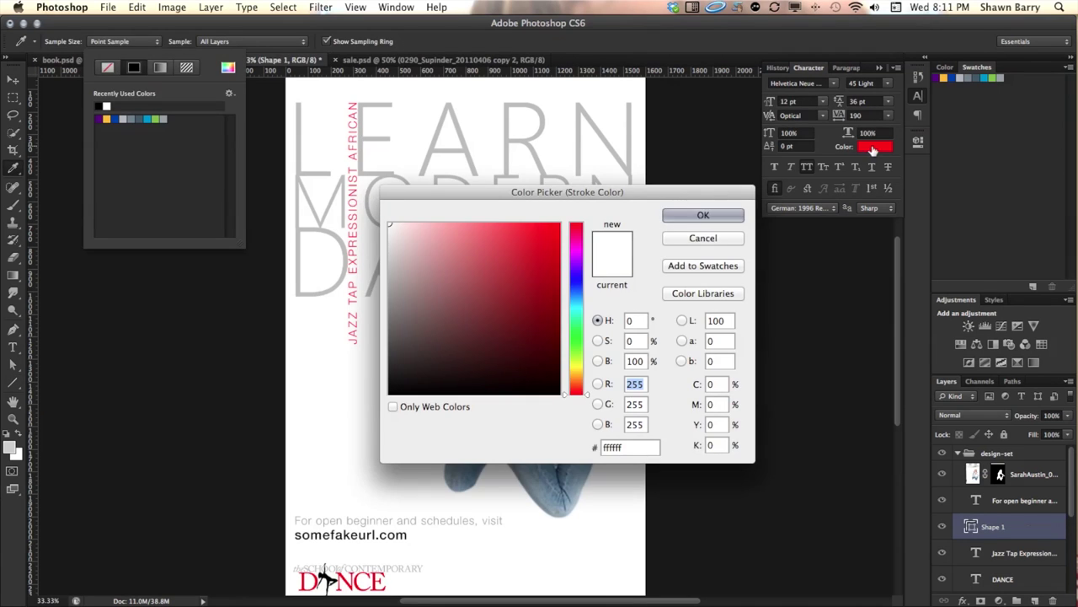
pyautogui.click(349, 171)
pyautogui.press('Return')
pyautogui.click(13, 79)
pyautogui.press('super+equal')
pyautogui.press('super+equal')
pyautogui.scroll(3, 332, 301)
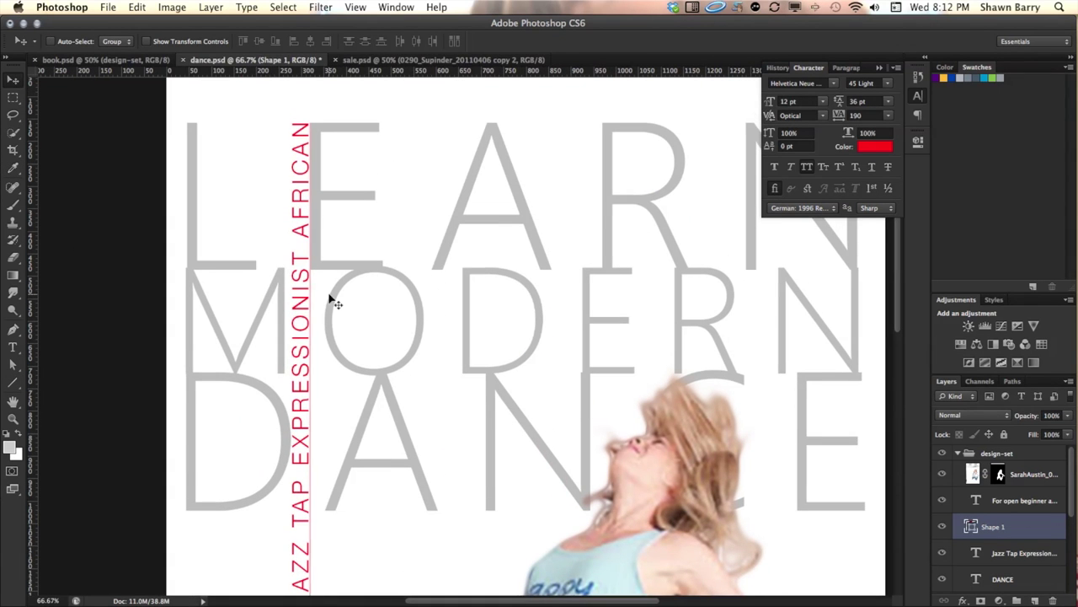
pyautogui.click(973, 552)
pyautogui.press('super+minus')
pyautogui.press('super+minus')
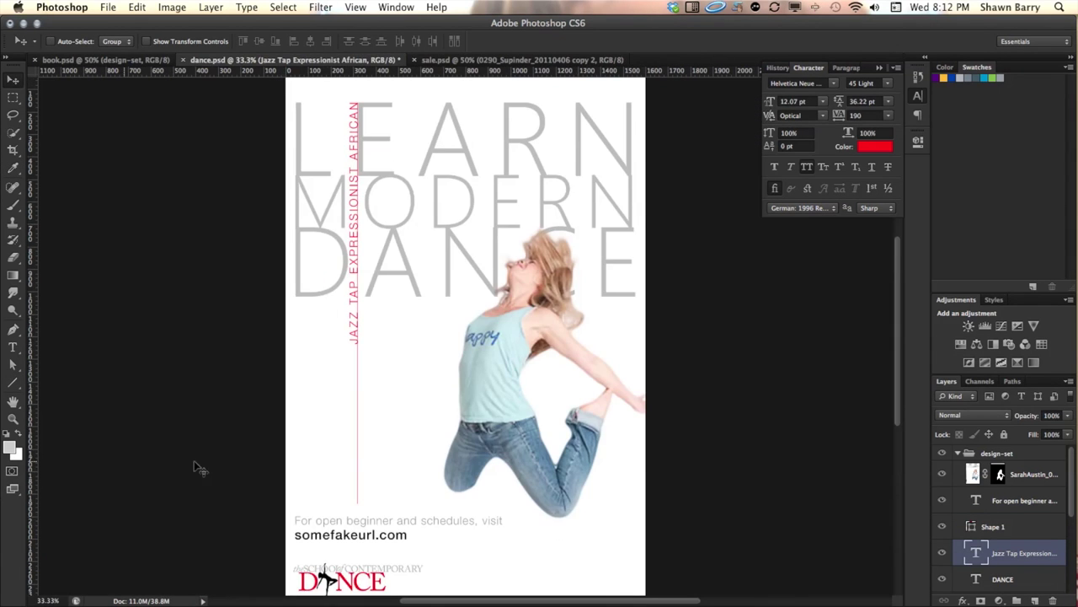
pyautogui.press('super+equal')
pyautogui.press('super+equal')
# - Draw a small red-stroked circle at the bottom end of the line
pyautogui.moveTo(13, 383); pyautogui.dragTo(63, 412)
pyautogui.moveTo(301, 421); pyautogui.dragTo(325, 445)
pyautogui.click(164, 41)
pyautogui.click(228, 68)
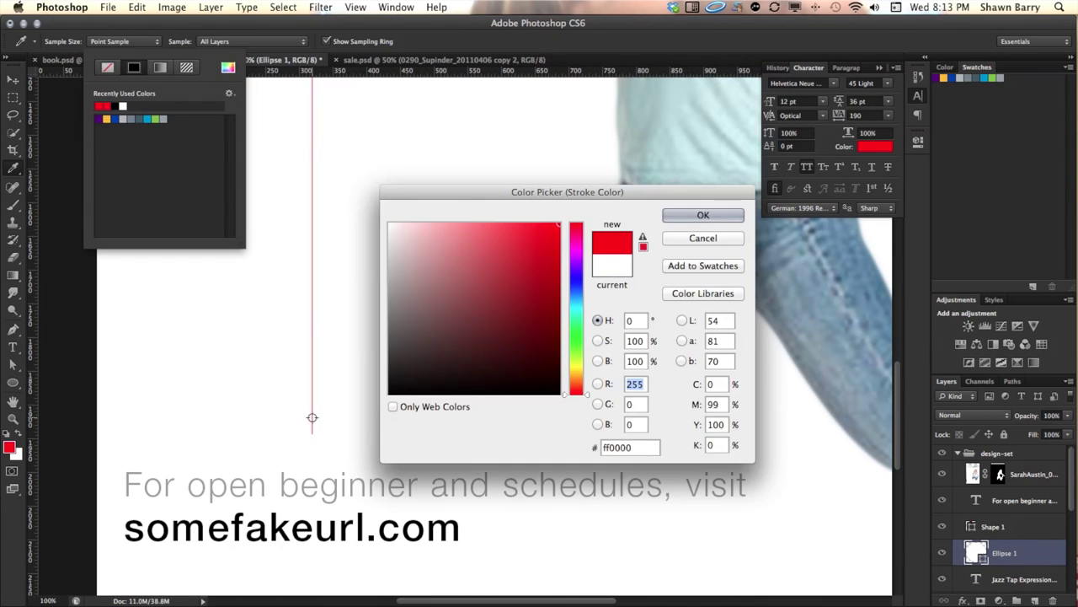
pyautogui.press('Return')
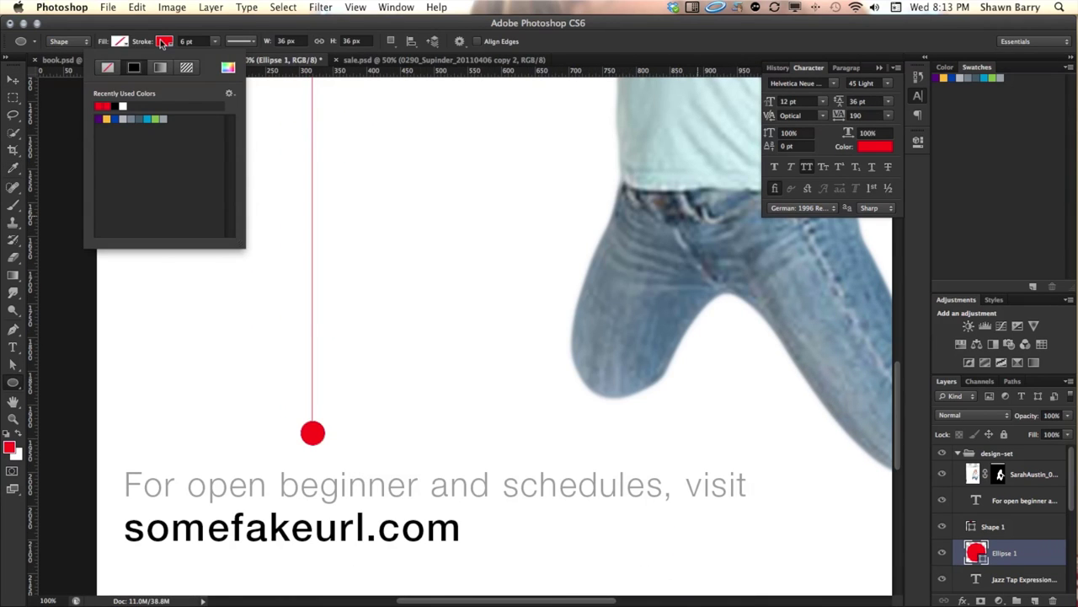
pyautogui.click(164, 41)
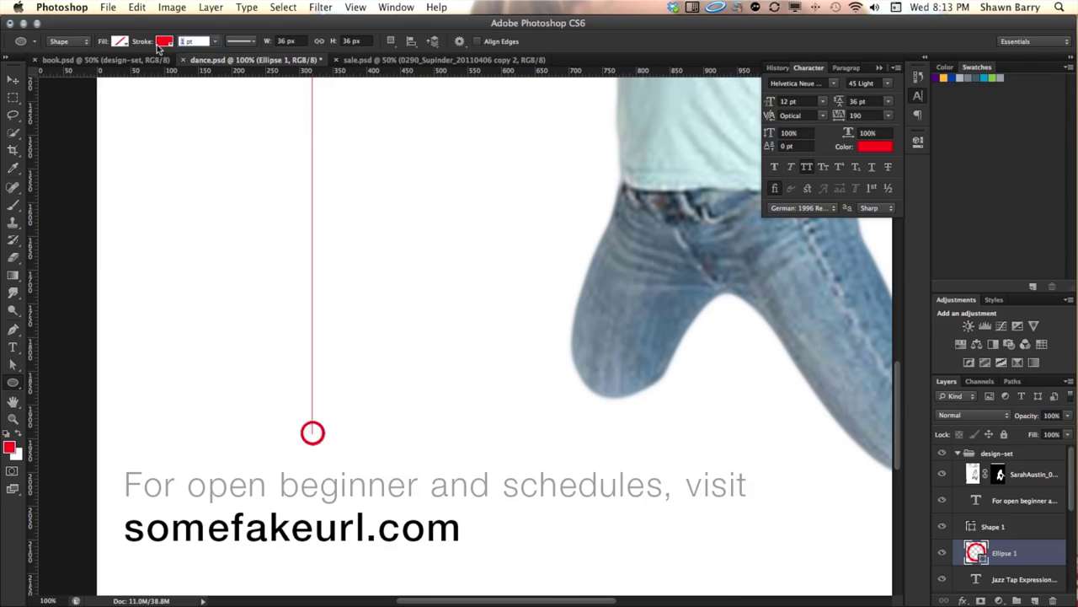
pyautogui.press('super+minus')
pyautogui.press('super+minus')
pyautogui.press('super+minus')
pyautogui.press('super+minus')
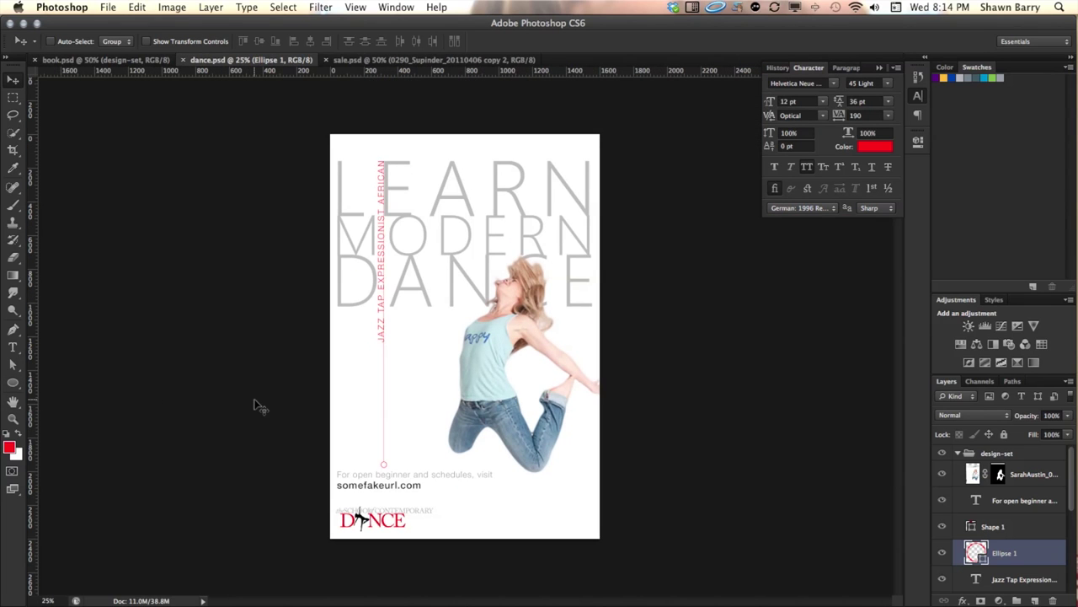
# - Move the dance logo toward the right edge and the schedule text lower
pyautogui.scroll(-5, 979, 504)
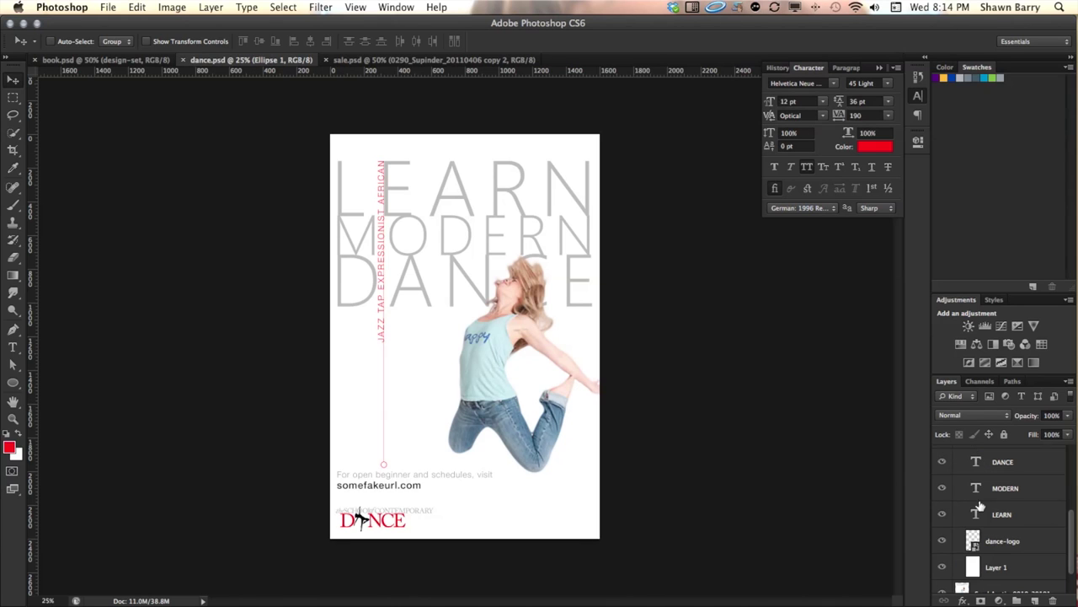
pyautogui.moveTo(144, 520); pyautogui.dragTo(151, 520)
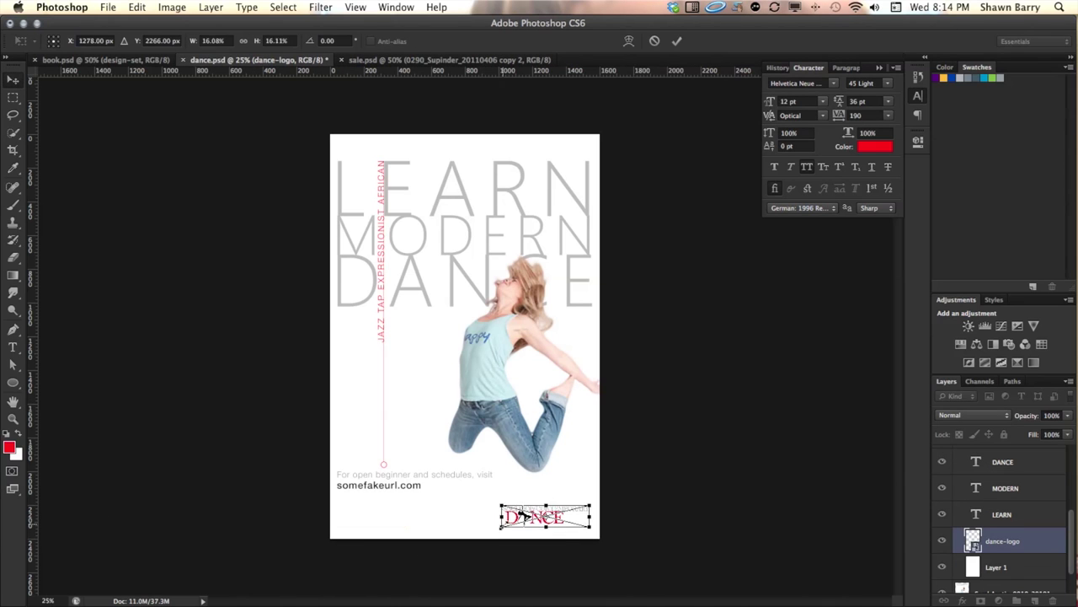
pyautogui.doubleClick(379, 484)
pyautogui.moveTo(393, 477); pyautogui.dragTo(393, 519)
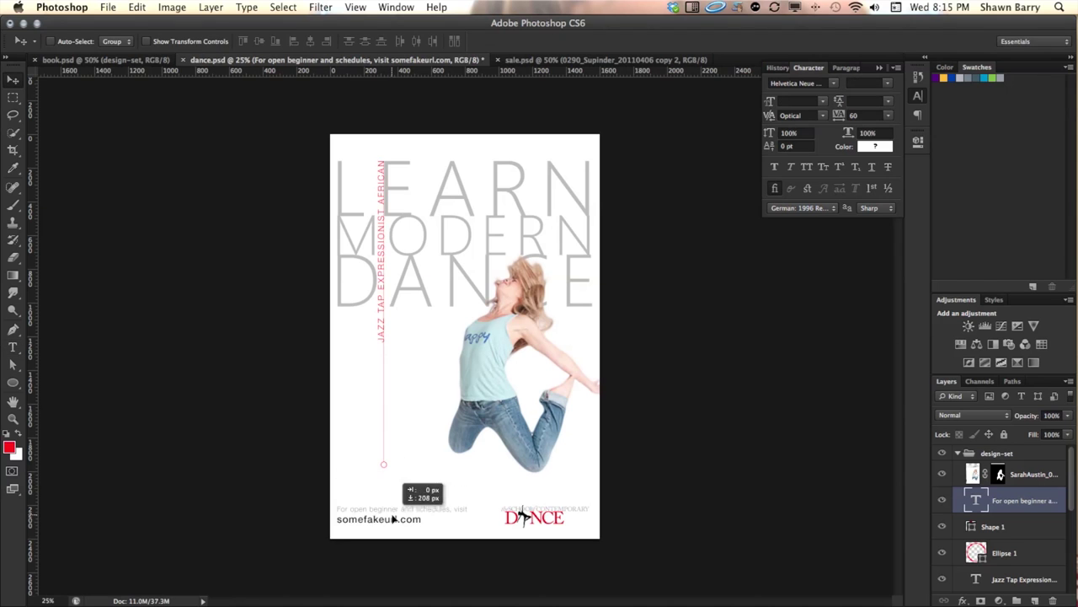
# - Delete ', visit' from the end of the schedule text
pyautogui.press('super+equal')
pyautogui.press('super+equal')
pyautogui.press('super+equal')
pyautogui.press('super+equal')
pyautogui.scroll(-5, 337, 447)
pyautogui.press('t')
pyautogui.moveTo(608, 474); pyautogui.dragTo(687, 473)
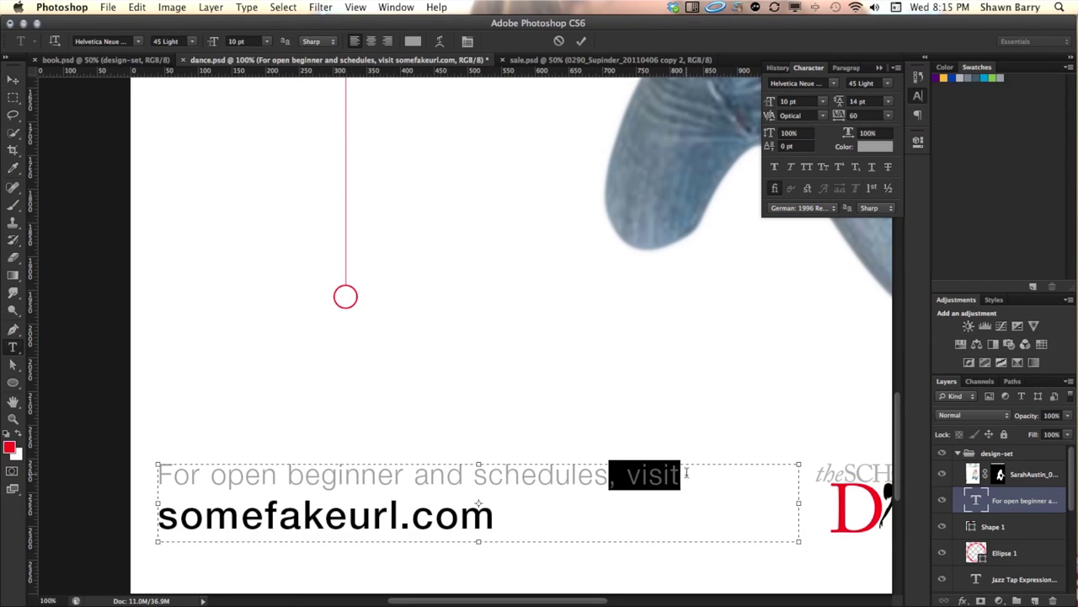
pyautogui.press('super+Return')
# - Move the circle down toward the schedule text and select the line shape
pyautogui.press('v')
pyautogui.moveTo(345, 296); pyautogui.dragTo(345, 430)
pyautogui.click(345, 286)
pyautogui.press('a')
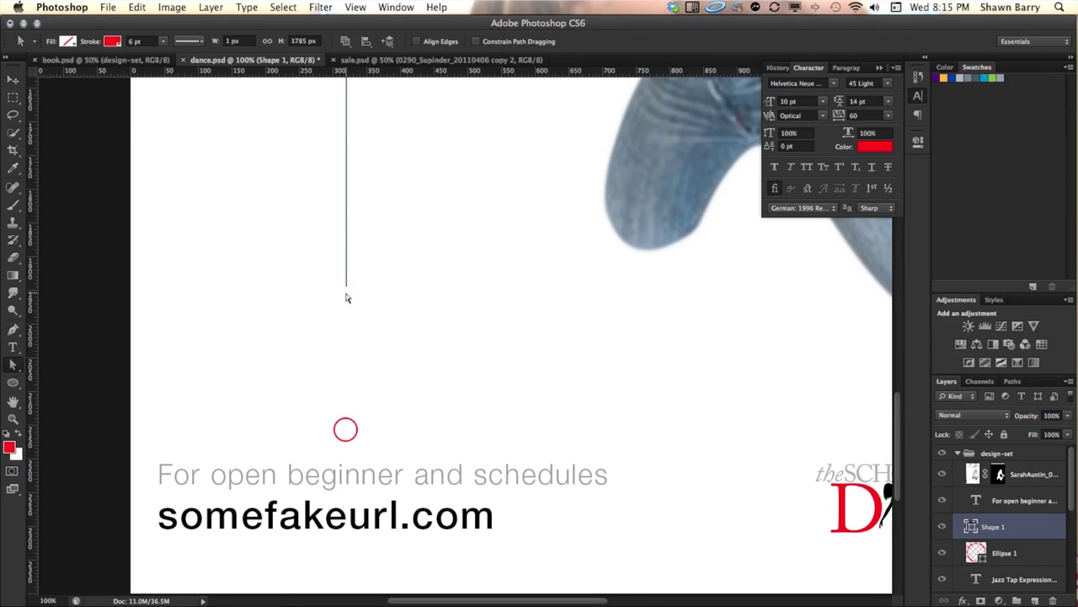
pyautogui.press('shift+alt+super+a')
pyautogui.click(989, 70)
# - Centre-align the schedule text
pyautogui.hotkey('alt', ']')
pyautogui.press('super+minus')
pyautogui.press('super+minus')
pyautogui.press('shift+super+c')
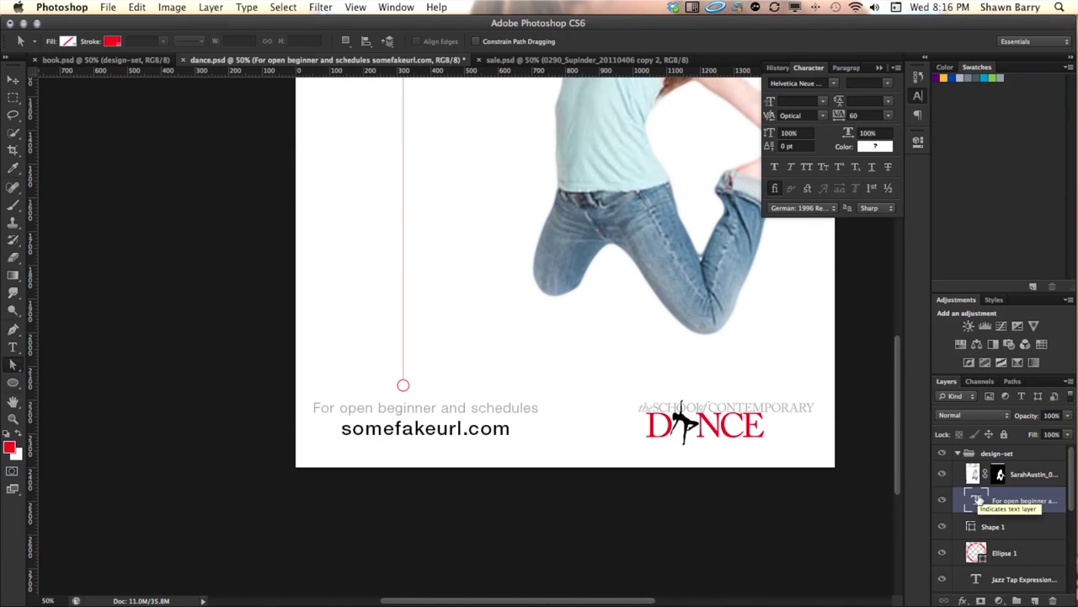
pyautogui.scroll(10, 513, 402)
pyautogui.press('super+equal')
pyautogui.press('super+equal')
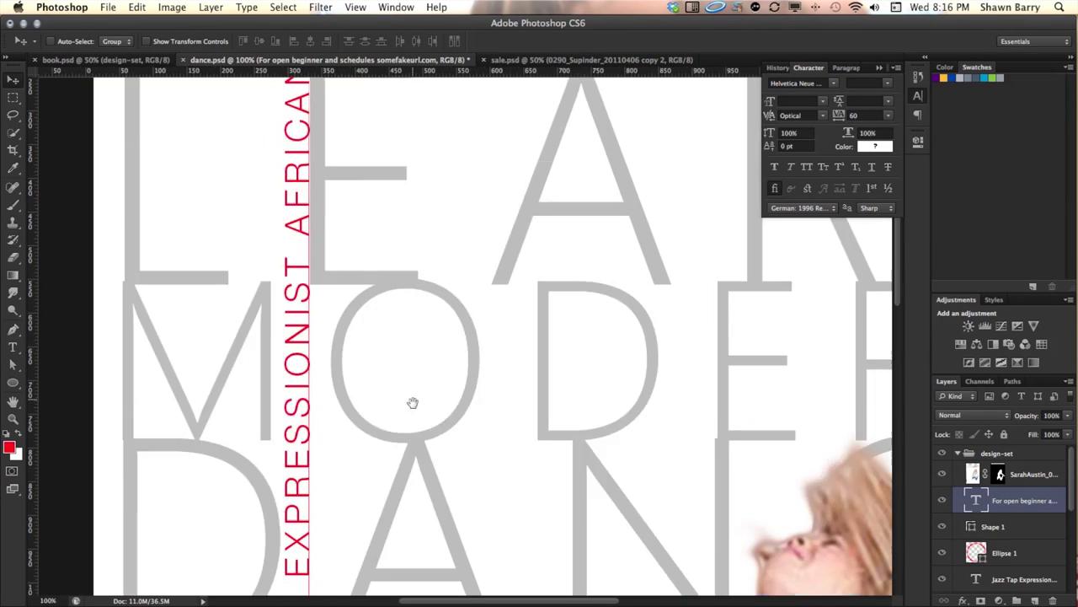
pyautogui.scroll(2, 414, 402)
# - Step through the line shape, schedule text and vertical text layers, fitting the poster in view
pyautogui.press('a')
pyautogui.hotkey('alt', '[')
pyautogui.hotkey('alt', ']')
pyautogui.hotkey('alt', '[')
pyautogui.press('v')
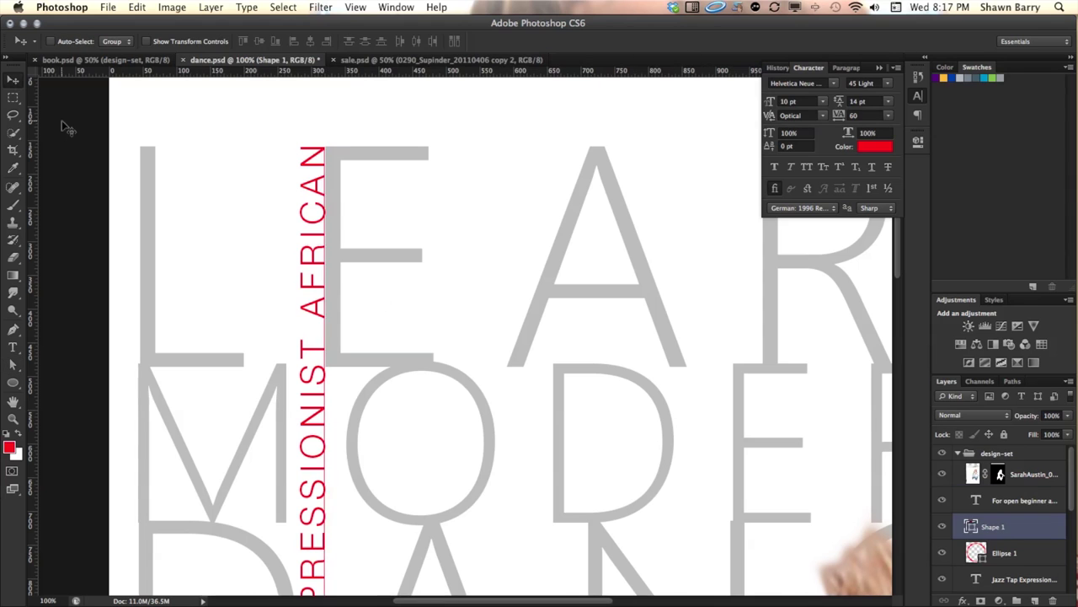
pyautogui.hotkey('alt', '[')
pyautogui.hotkey('alt', '[')
pyautogui.press('super+0')
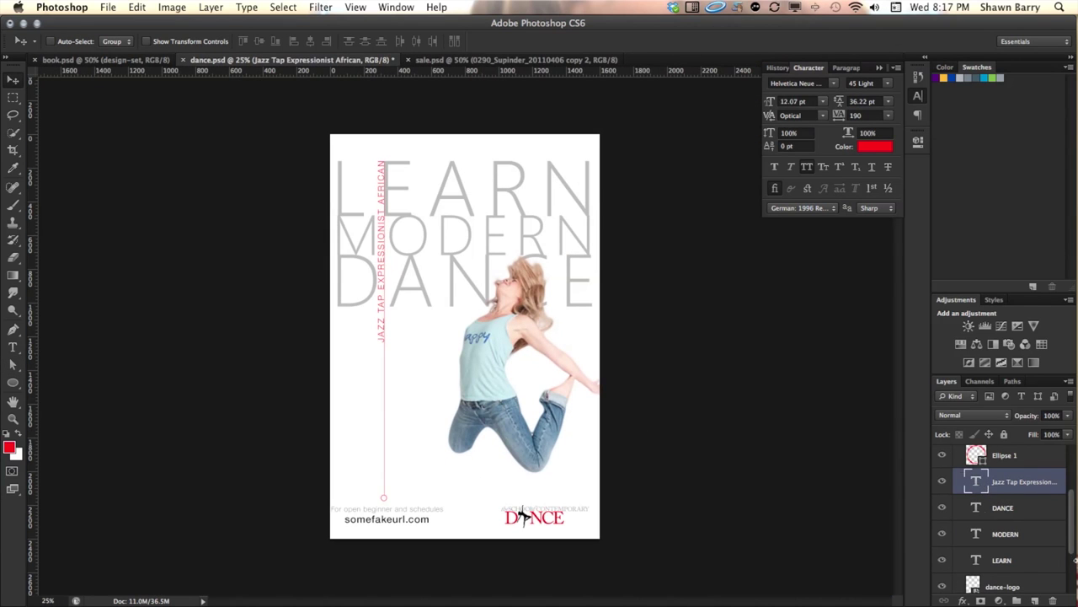
pyautogui.scroll(3, 980, 484)
# - Shift the schedule text right so it sits centred under the circle
pyautogui.doubleClick(977, 500)
pyautogui.press('super+Return')
pyautogui.press('v')
pyautogui.moveTo(453, 531); pyautogui.dragTo(506, 531)
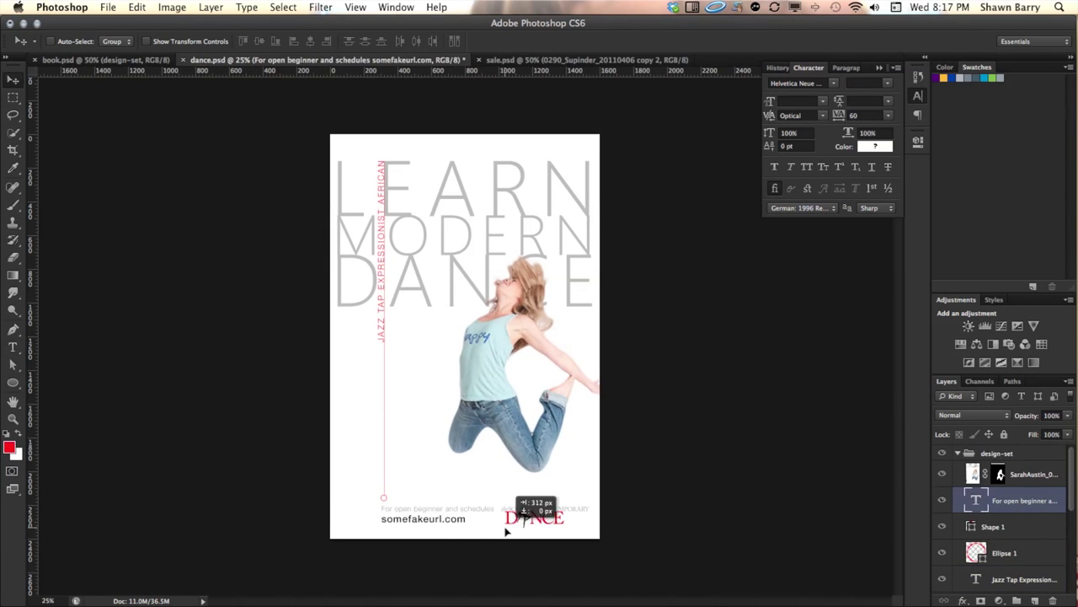
# - Sharpen the dancer photo with Unsharp Mask at amount 216 and radius 0.8
pyautogui.hotkey('alt', ']')
pyautogui.click(355, 6)
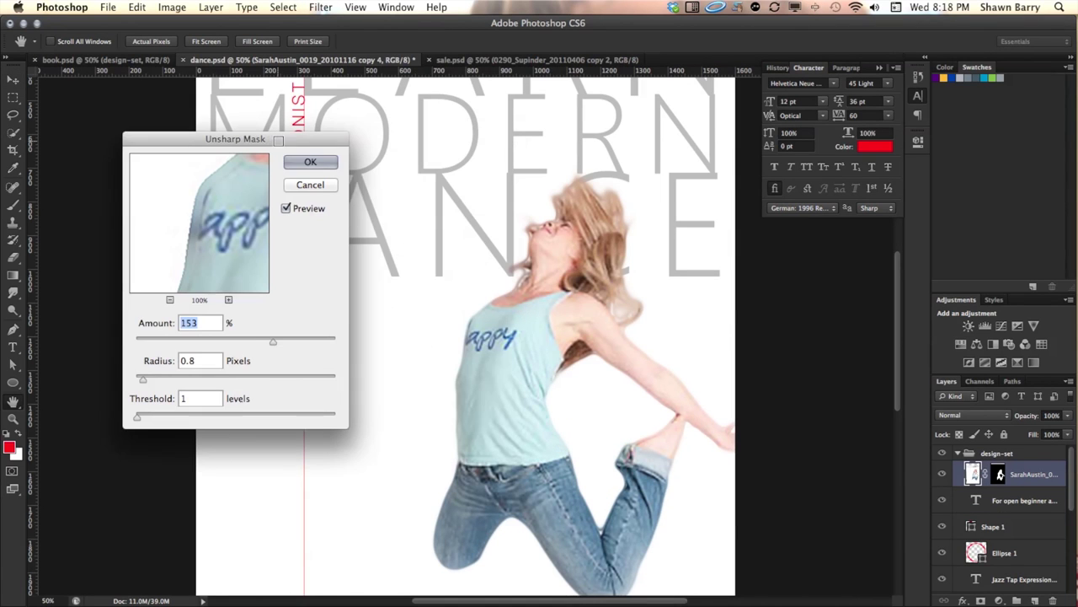
pyautogui.moveTo(273, 344); pyautogui.dragTo(297, 346)
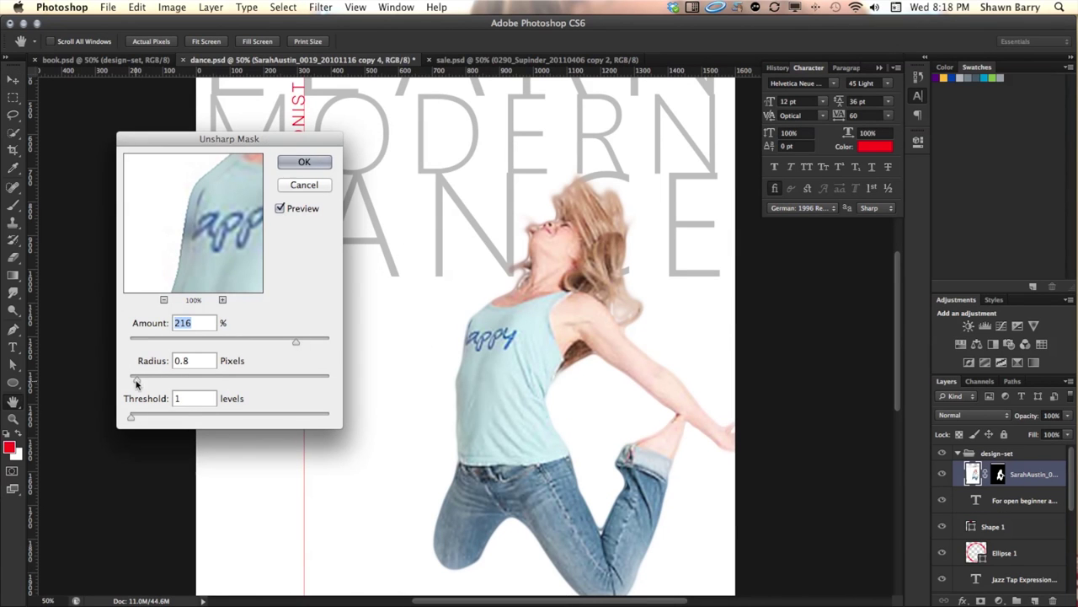
pyautogui.click(301, 162)
pyautogui.press('super+0')
# - Add a Hue/Saturation adjustment and a Levels adjustment with input levels 30, 0.77 and 239
pyautogui.click(1016, 600)
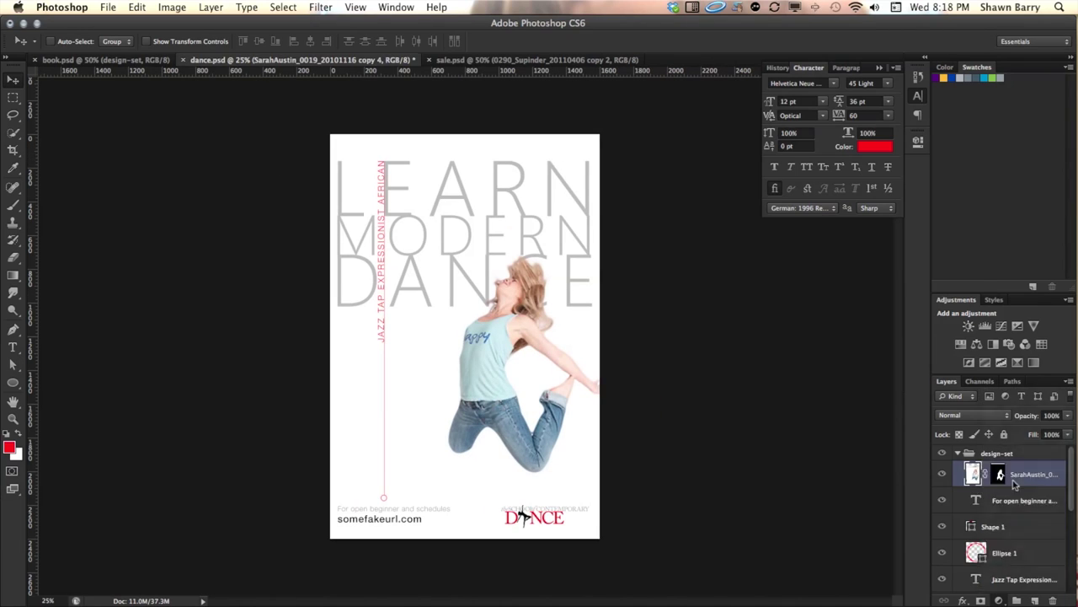
pyautogui.click(1011, 479)
pyautogui.click(879, 133)
pyautogui.click(985, 326)
pyautogui.moveTo(811, 268); pyautogui.dragTo(824, 267)
pyautogui.moveTo(738, 268); pyautogui.dragTo(756, 269)
pyautogui.moveTo(886, 267); pyautogui.dragTo(878, 270)
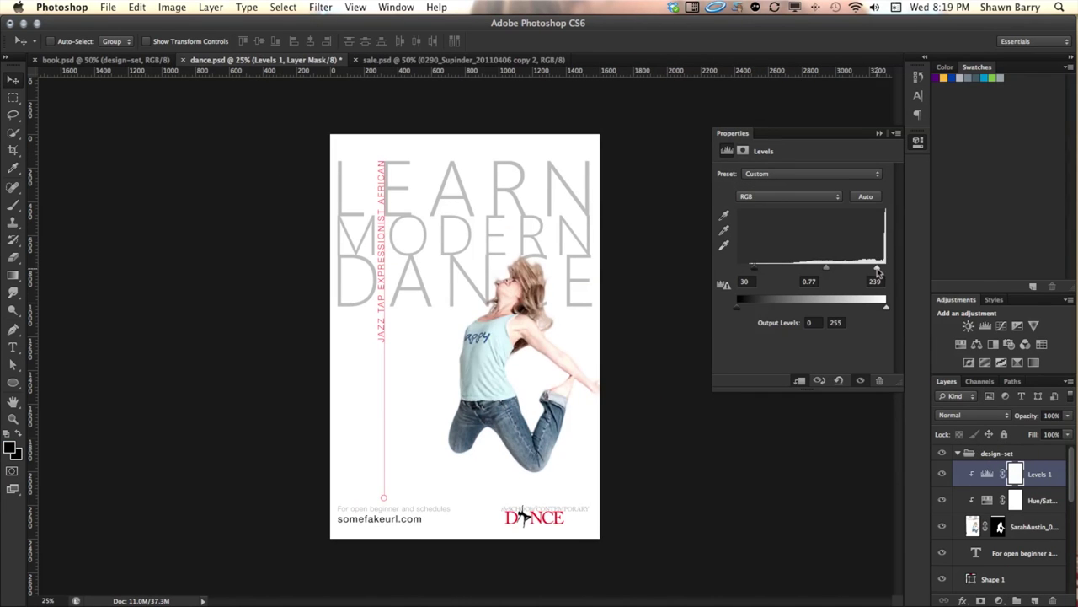
pyautogui.click(880, 134)
# - Apply Add Noise to the dancer photo layer
pyautogui.click(1028, 527)
pyautogui.click(320, 6)
pyautogui.click(514, 264)
pyautogui.press('Return')
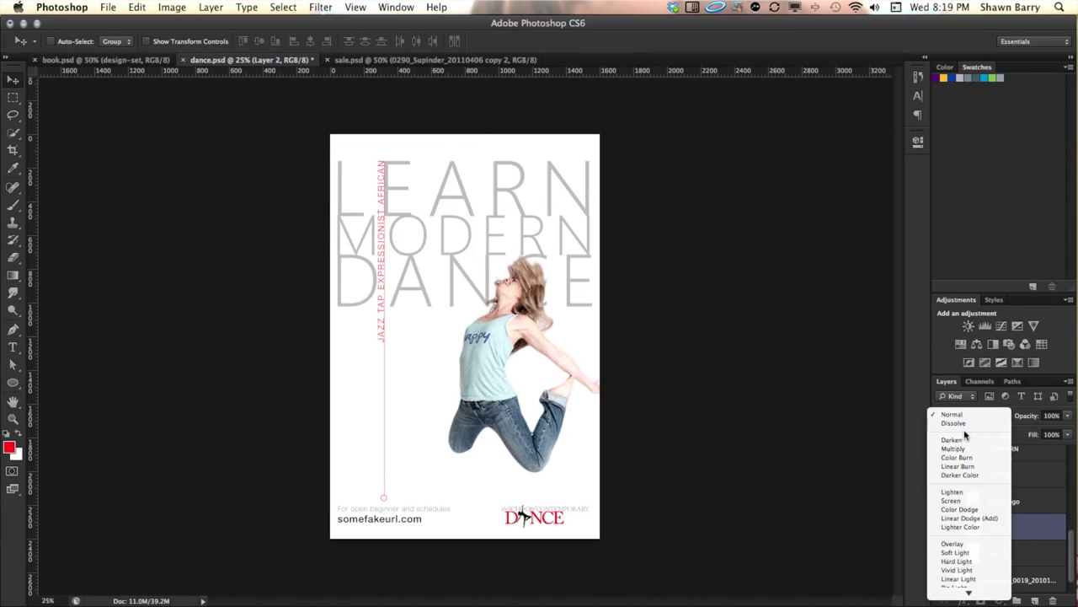
# - Create a Multiply layer at about 12% opacity and brush a faint tint with a 1000 px brush
pyautogui.click(951, 447)
pyautogui.press('0')
pyautogui.press('8')
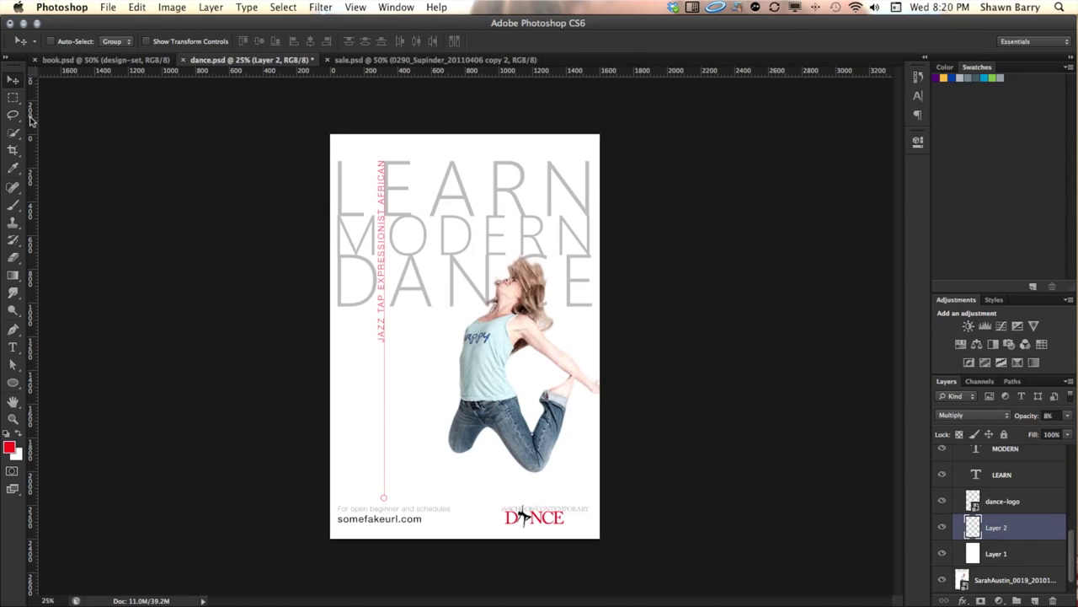
pyautogui.press('b')
pyautogui.click(54, 40)
pyautogui.moveTo(560, 208); pyautogui.dragTo(325, 492)
pyautogui.moveTo(1068, 416); pyautogui.dragTo(1015, 434)
# - Reset the colours to black and white and refill the tint layer with black
pyautogui.click(8, 448)
pyautogui.click(400, 394)
pyautogui.press('Return')
pyautogui.hotkey('alt', 'BackSpace')
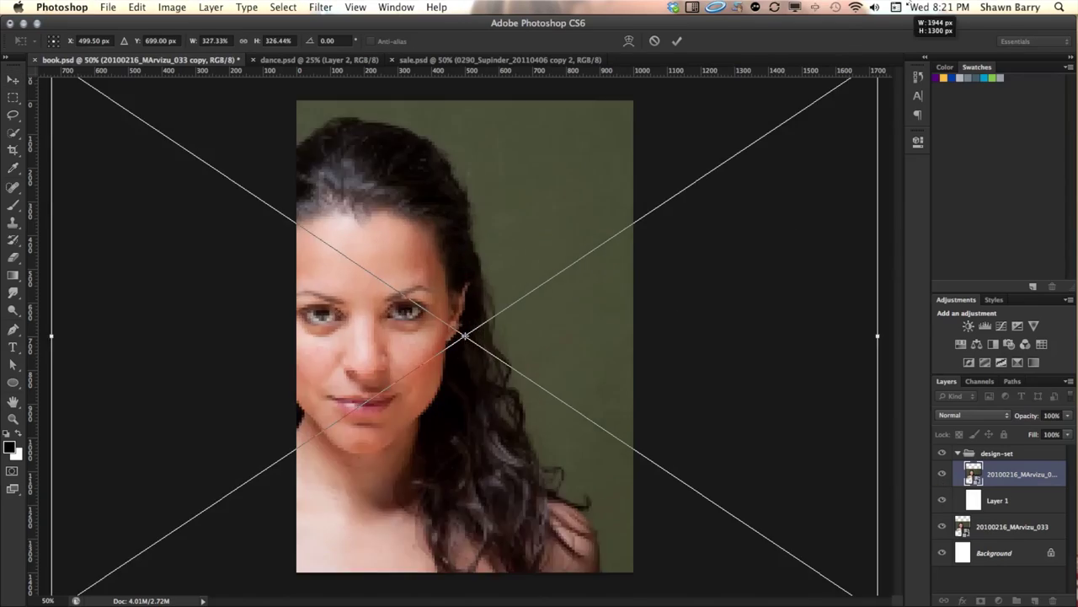
# - Enlarge the portrait on the book cover and reposition it with Free Transform
pyautogui.moveTo(878, 58); pyautogui.dragTo(841, 85)
pyautogui.press('super+minus')
pyautogui.press('Return')
pyautogui.moveTo(468, 404); pyautogui.dragTo(478, 407)
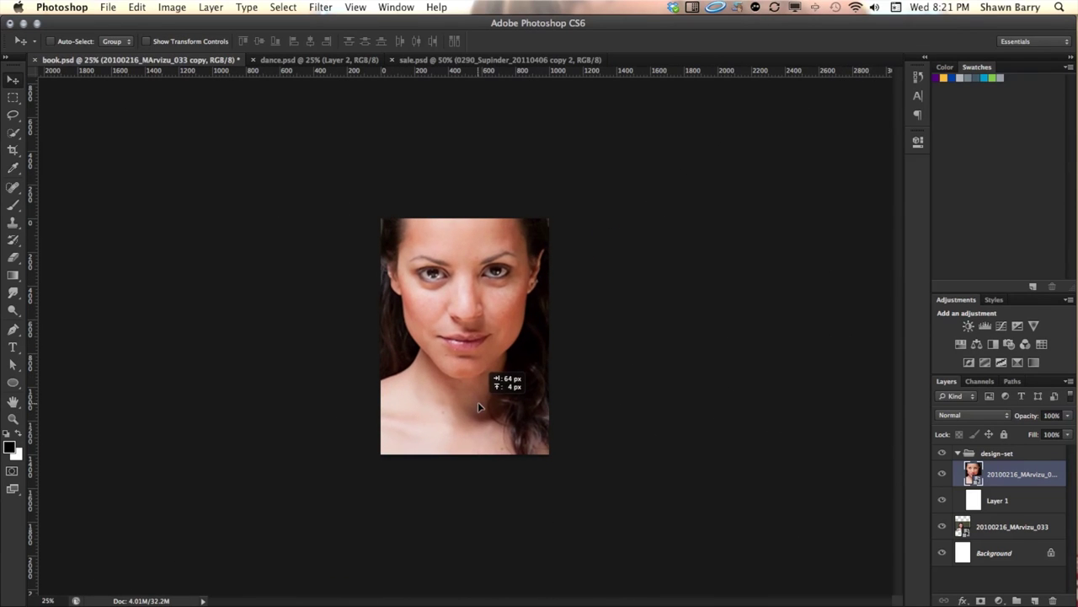
pyautogui.press('super+t')
pyautogui.moveTo(845, 506); pyautogui.dragTo(823, 529)
pyautogui.press('Return')
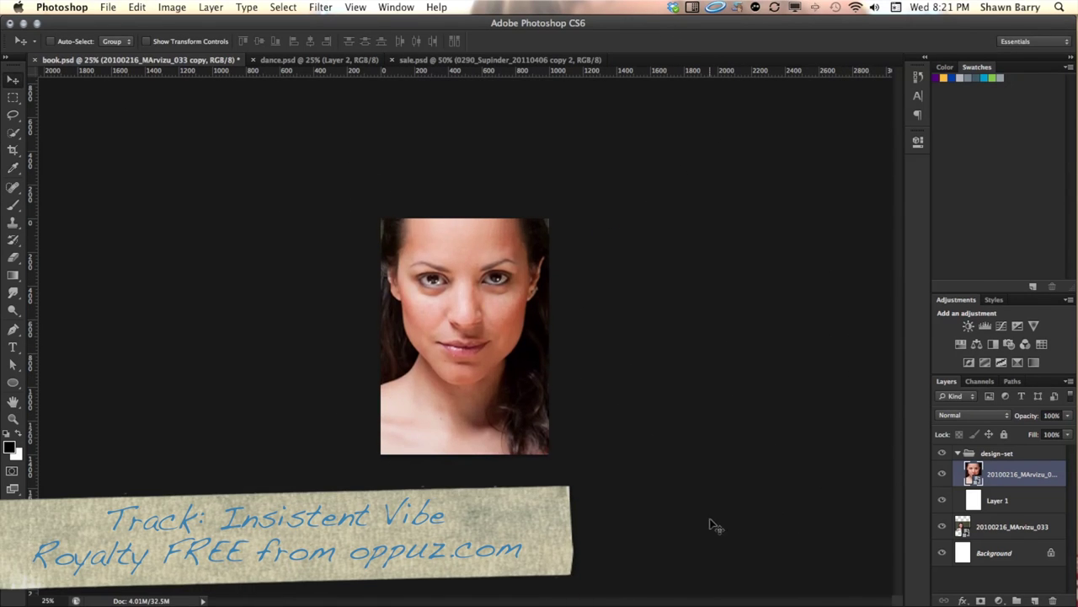
# - Add a new layer filled with pure red #ff0000
pyautogui.click(1035, 600)
pyautogui.click(9, 446)
pyautogui.write('ff0000')
pyautogui.click(698, 214)
pyautogui.hotkey('alt', 'BackSpace')
pyautogui.click(973, 415)
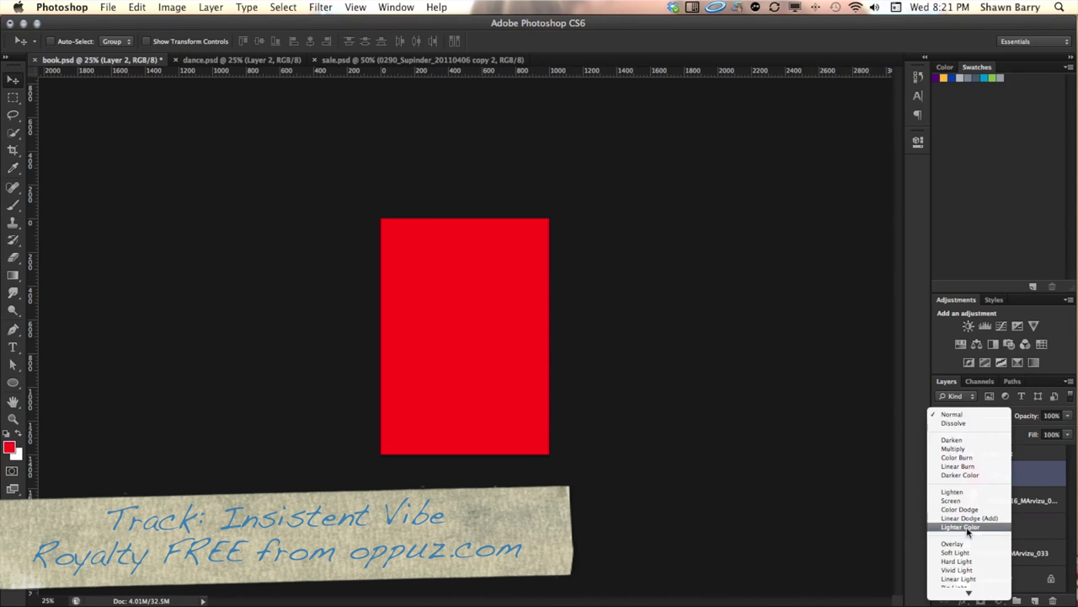
pyautogui.click(960, 581)
# - Set the red layer to Color Burn blending at 65% opacity
pyautogui.click(973, 414)
pyautogui.click(969, 289)
pyautogui.click(973, 414)
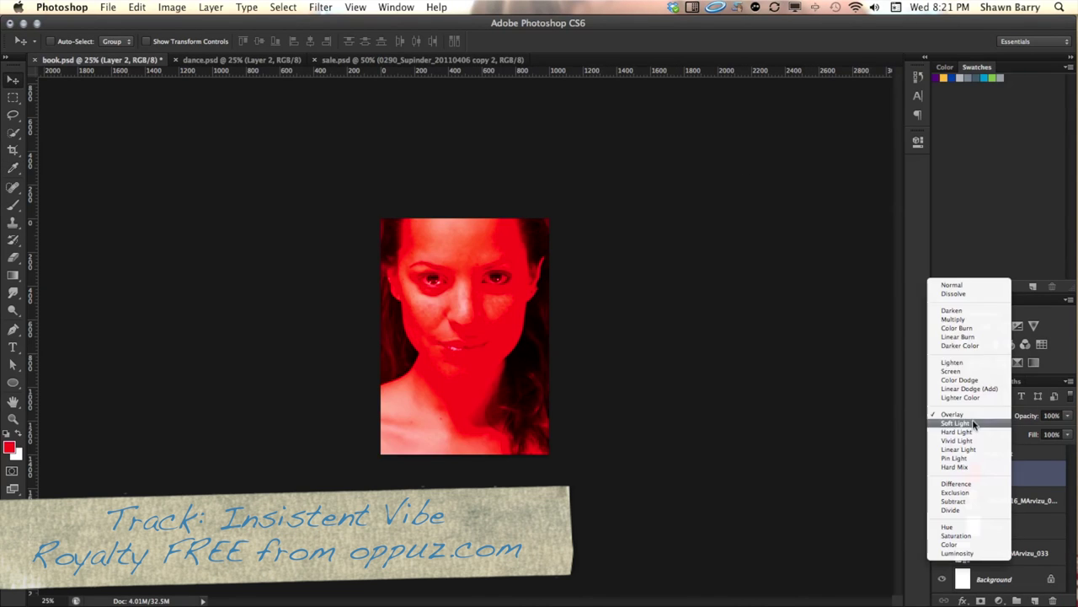
pyautogui.click(969, 331)
pyautogui.moveTo(1055, 433); pyautogui.dragTo(1041, 434)
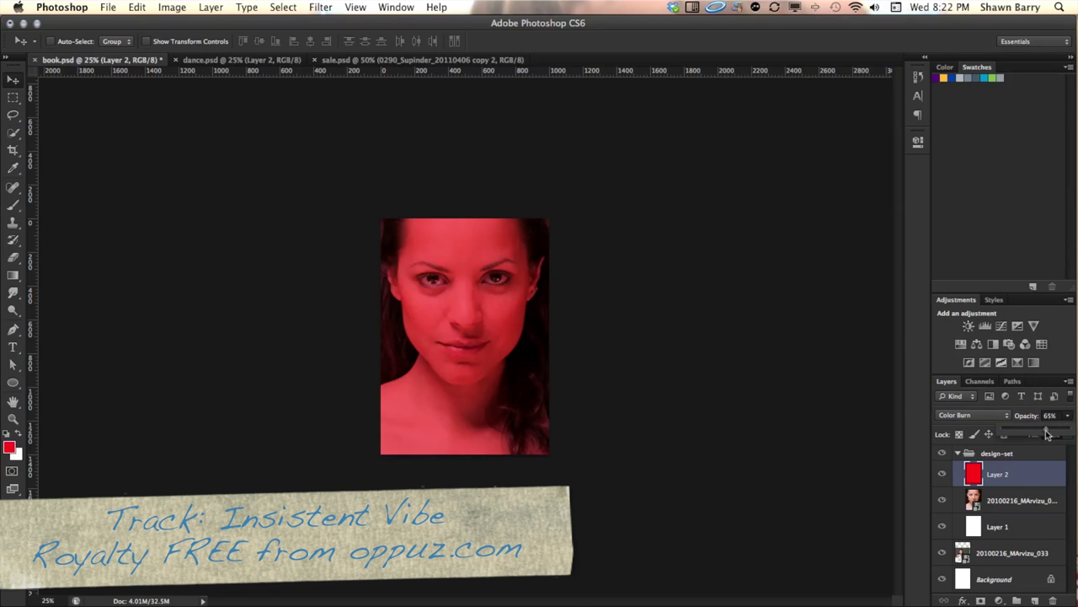
# - Make an elliptical selection on the portrait layer and bring up Gaussian Blur
pyautogui.click(1020, 500)
pyautogui.moveTo(13, 99); pyautogui.dragTo(71, 111)
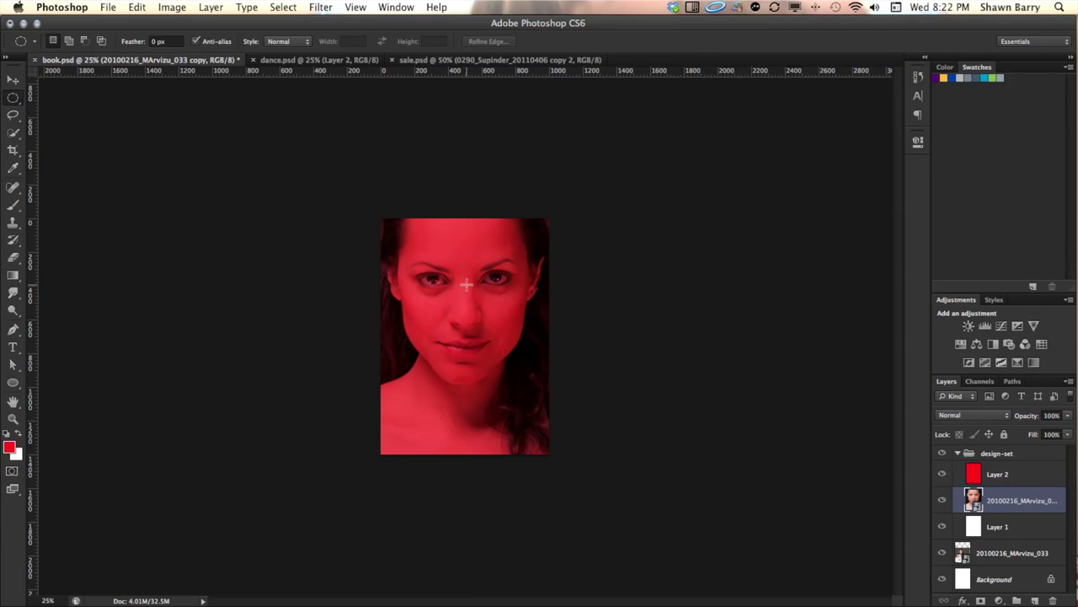
pyautogui.click(320, 7)
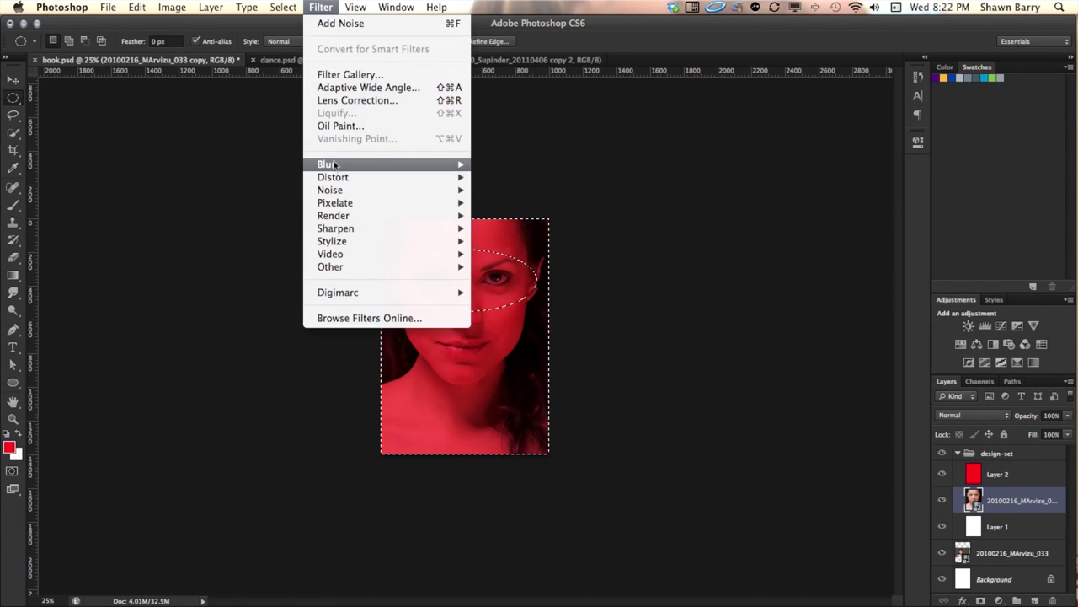
pyautogui.moveTo(535, 161)
pyautogui.click(514, 274)
# - Blur the portrait outside the eyes with a 5-pixel Gaussian Blur
pyautogui.moveTo(612, 373); pyautogui.dragTo(602, 373)
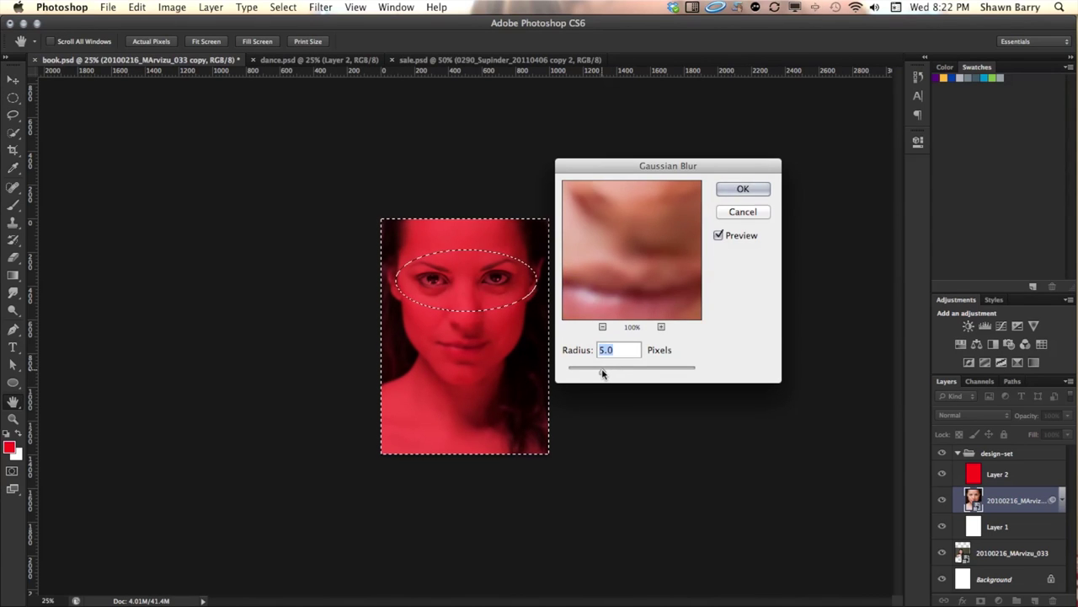
pyautogui.click(740, 188)
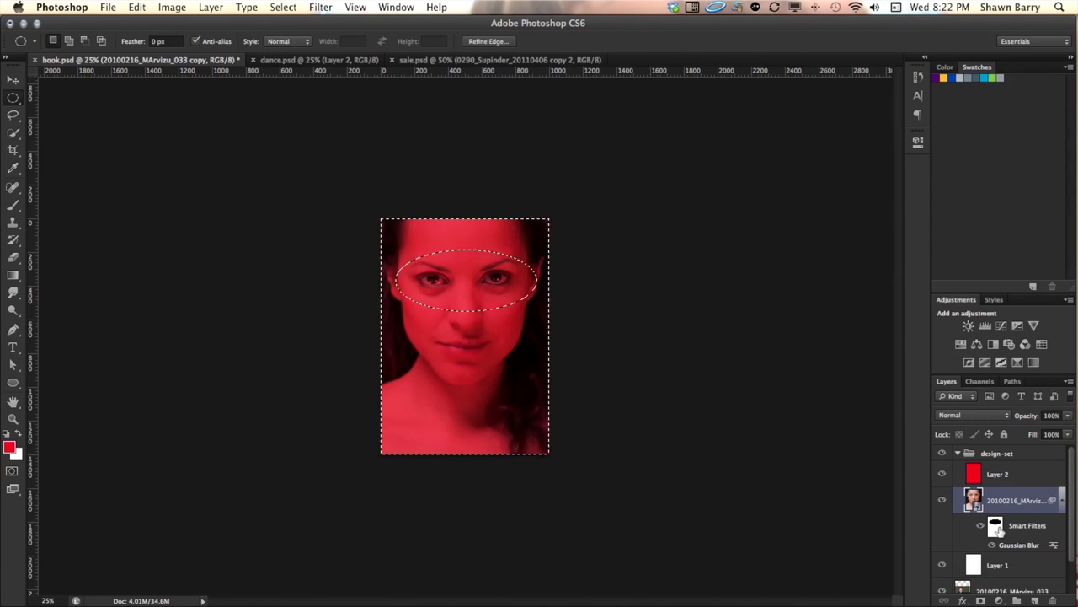
pyautogui.press('super+plus')
pyautogui.press('super+plus')
# - Sharpen the portrait with Unsharp Mask at amount 274 and radius 3.9
pyautogui.click(320, 6)
pyautogui.moveTo(361, 229)
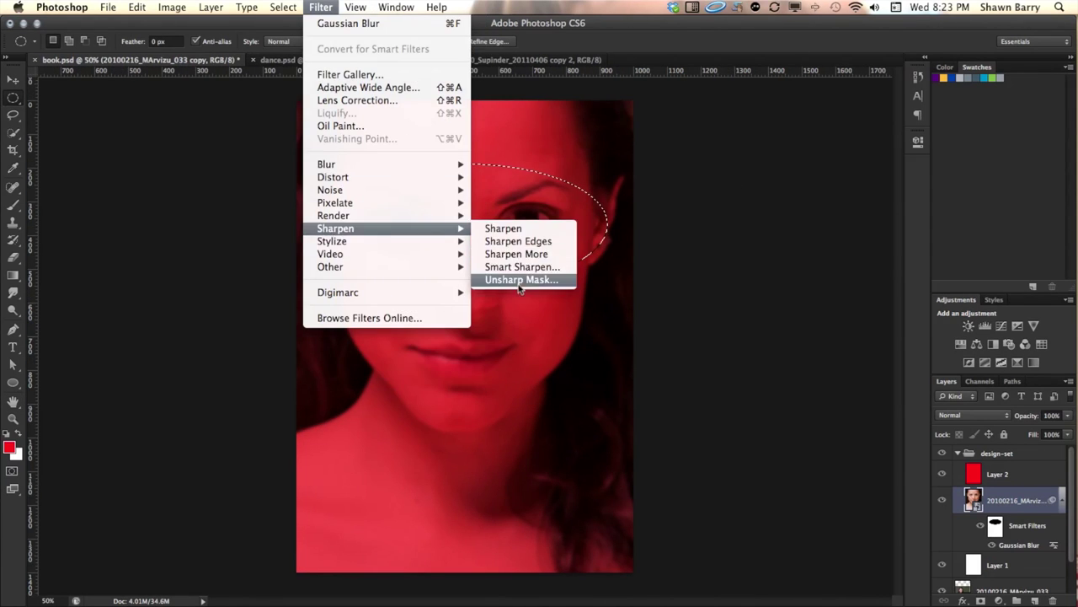
pyautogui.click(518, 278)
pyautogui.write('274')
pyautogui.press('Tab')
pyautogui.moveTo(136, 379); pyautogui.dragTo(171, 384)
pyautogui.click(302, 161)
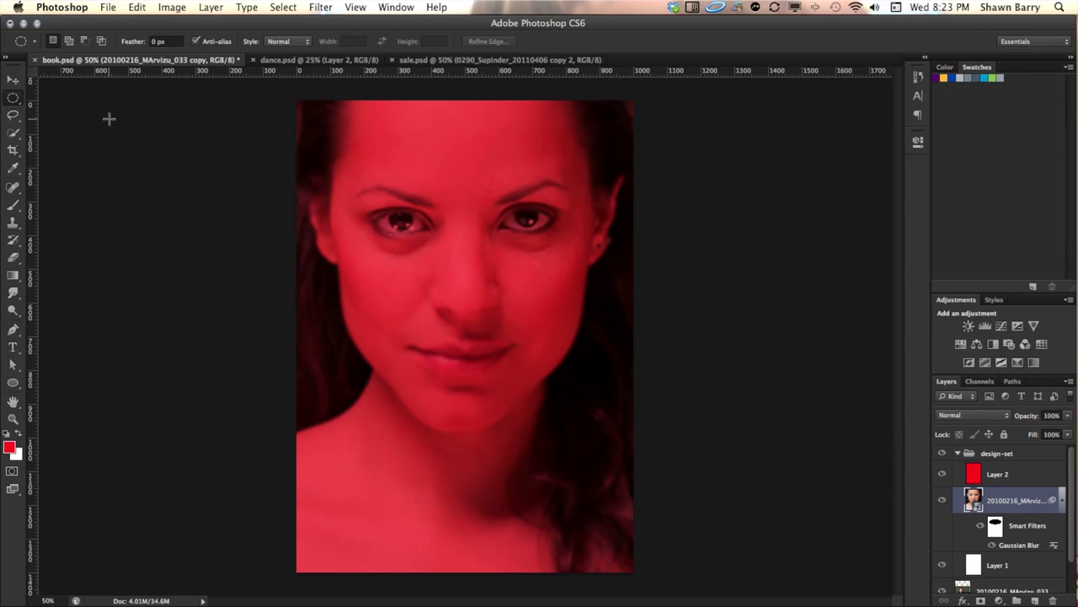
pyautogui.press('super+Tab')
pyautogui.press('super+Tab')
# - Add the white, centred publisher line 'ABC Publishing Inc. Presents' in Century Old Style Std
pyautogui.click(8, 447)
pyautogui.click(715, 212)
pyautogui.press('t')
pyautogui.moveTo(301, 107); pyautogui.dragTo(622, 139)
pyautogui.write('ABC Publishing Inc. Presents')
pyautogui.press('super+a')
pyautogui.press('super+shift+c')
pyautogui.click(139, 41)
pyautogui.scroll(10, 147, 135)
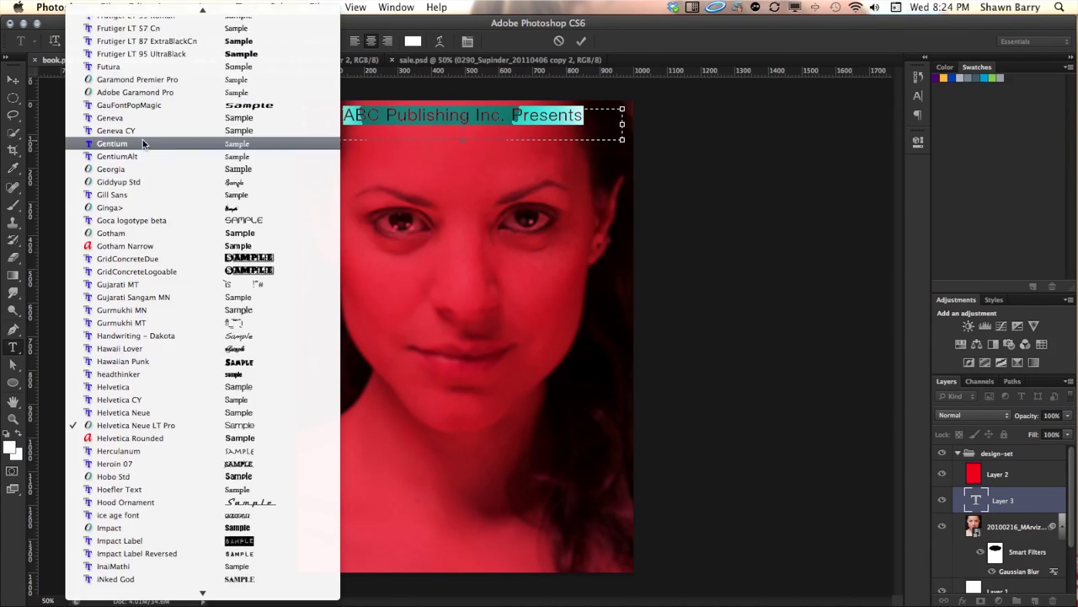
pyautogui.scroll(15, 135, 88)
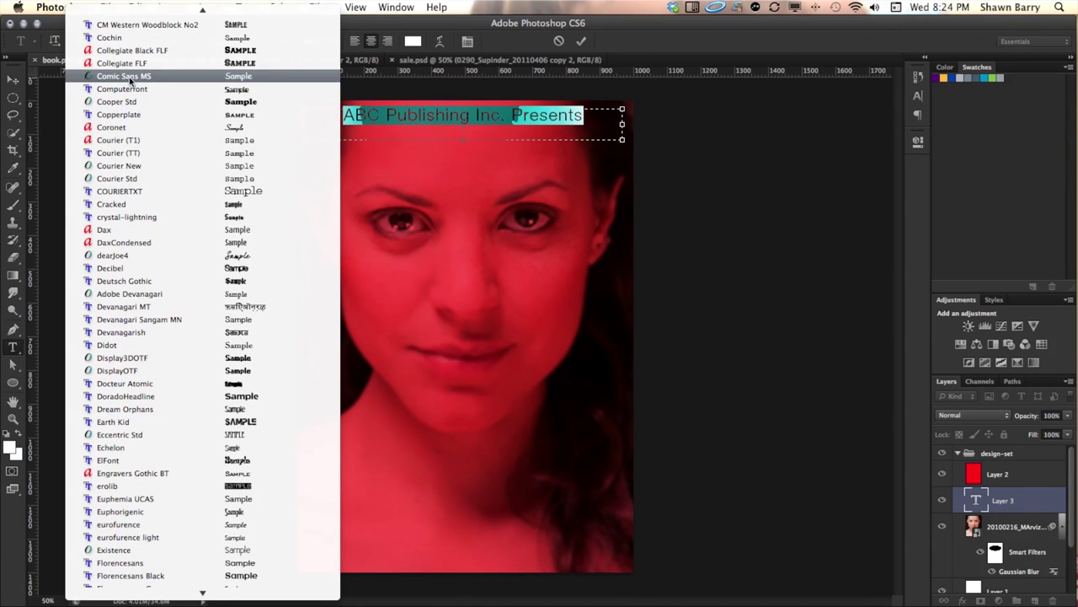
pyautogui.scroll(3, 128, 32)
pyautogui.click(126, 128)
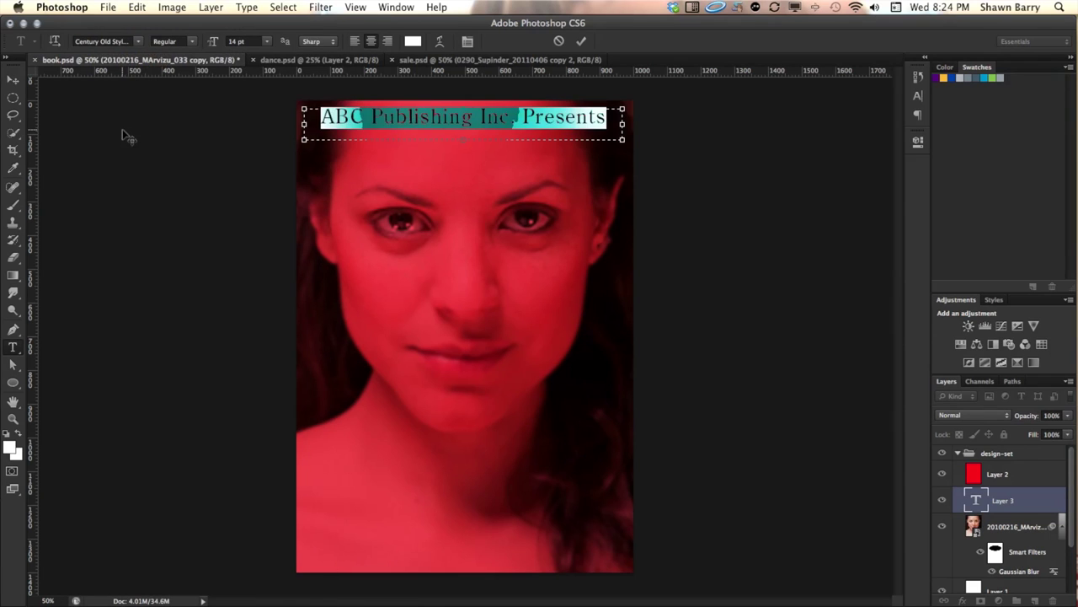
pyautogui.press('super+Return')
# - Move the red tint layer below the publisher text and nudge the line upward
pyautogui.moveTo(979, 475); pyautogui.dragTo(975, 503)
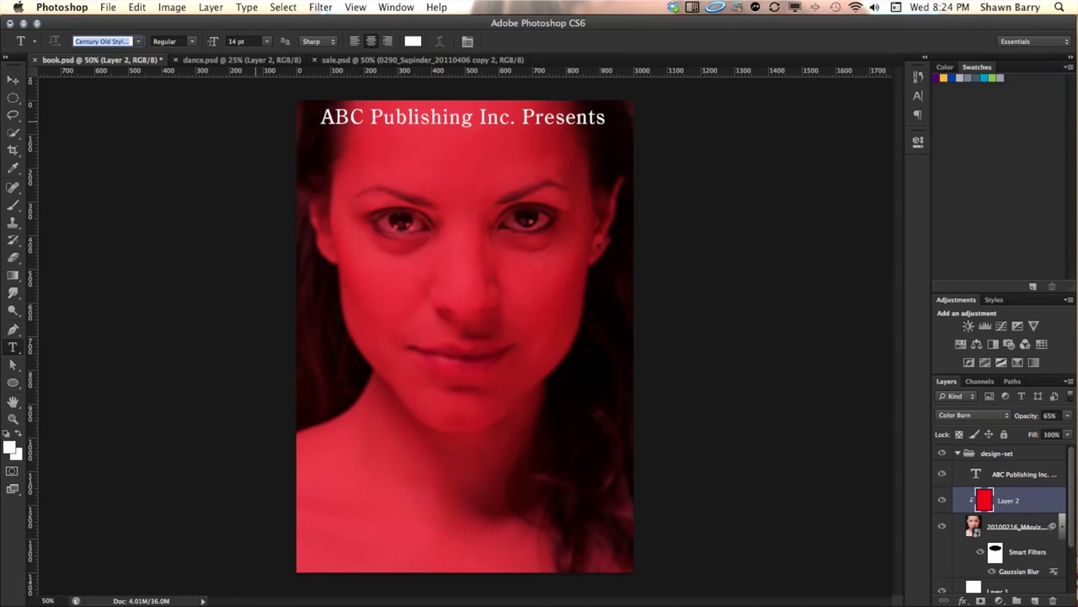
pyautogui.press('v')
pyautogui.doubleClick(978, 475)
pyautogui.press('super+Return')
pyautogui.moveTo(621, 258); pyautogui.dragTo(622, 262)
# - Add a black band behind the publisher line on a new layer, set to Multiply at 79% opacity
pyautogui.click(12, 98)
pyautogui.moveTo(282, 97); pyautogui.dragTo(640, 130)
pyautogui.click(1015, 501)
pyautogui.click(1034, 600)
pyautogui.click(9, 447)
pyautogui.press('Return')
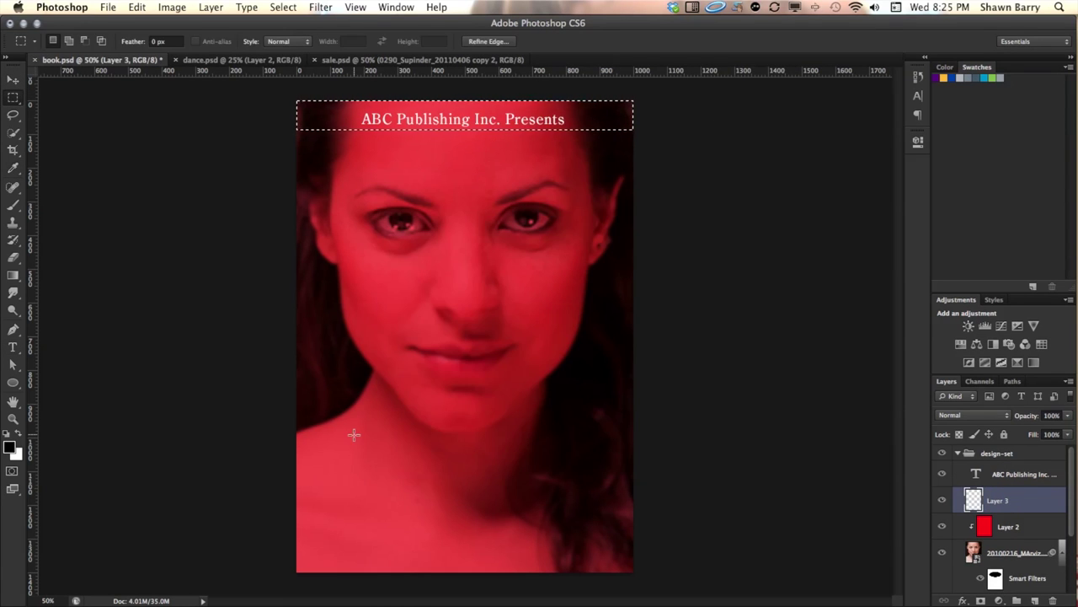
pyautogui.hotkey('alt', 'BackSpace')
pyautogui.press('super+d')
pyautogui.press('v')
pyautogui.click(971, 414)
pyautogui.click(972, 458)
pyautogui.moveTo(1067, 415); pyautogui.dragTo(1056, 432)
# - Change the publisher line to Regular style and move the portrait down about 24 px
pyautogui.doubleClick(976, 474)
pyautogui.click(169, 41)
pyautogui.click(182, 48)
pyautogui.press('super+Return')
pyautogui.press('v')
pyautogui.moveTo(551, 464); pyautogui.dragTo(551, 486)
# - Type QUEEN as a new text layer and move it above Layer 2
pyautogui.click(13, 348)
pyautogui.click(302, 187)
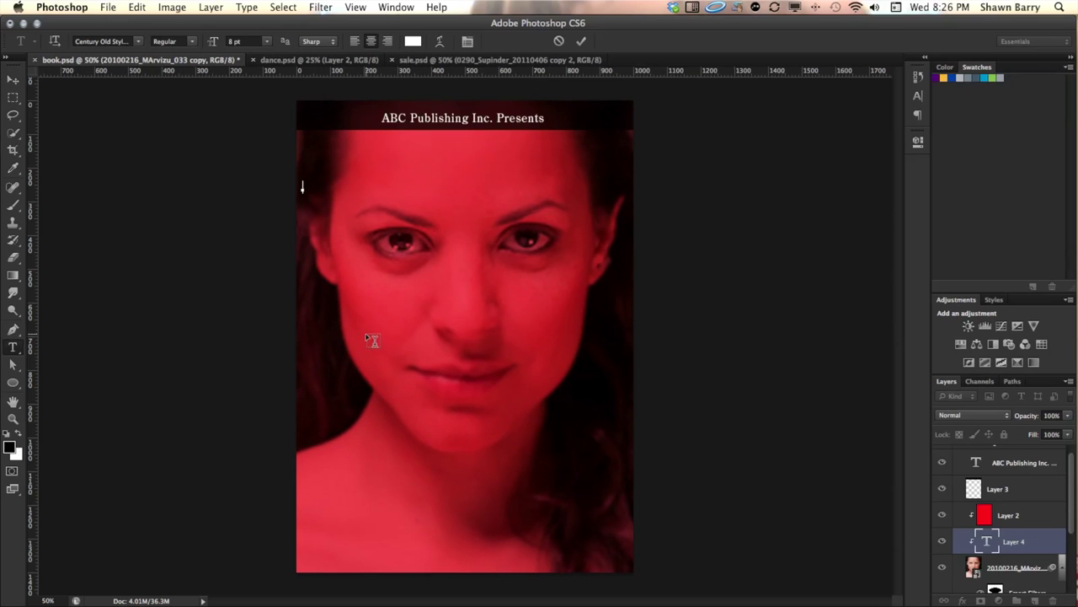
pyautogui.press('super+Return')
pyautogui.moveTo(1011, 541); pyautogui.dragTo(987, 498)
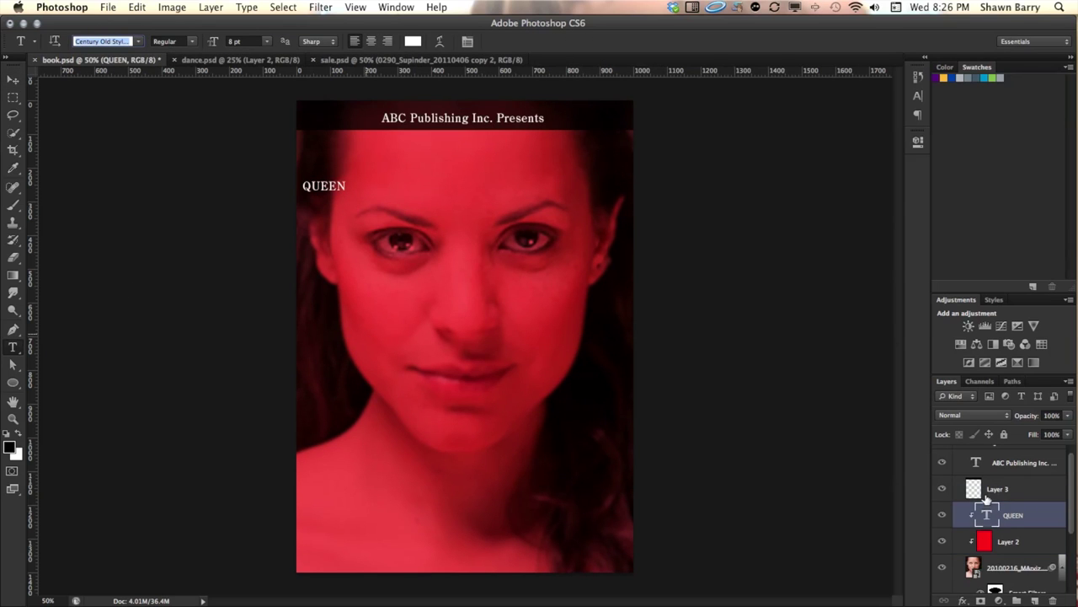
# - Set QUEEN in Dax at 91 pt and position it near the top of the cover
pyautogui.doubleClick(325, 169)
pyautogui.click(138, 41)
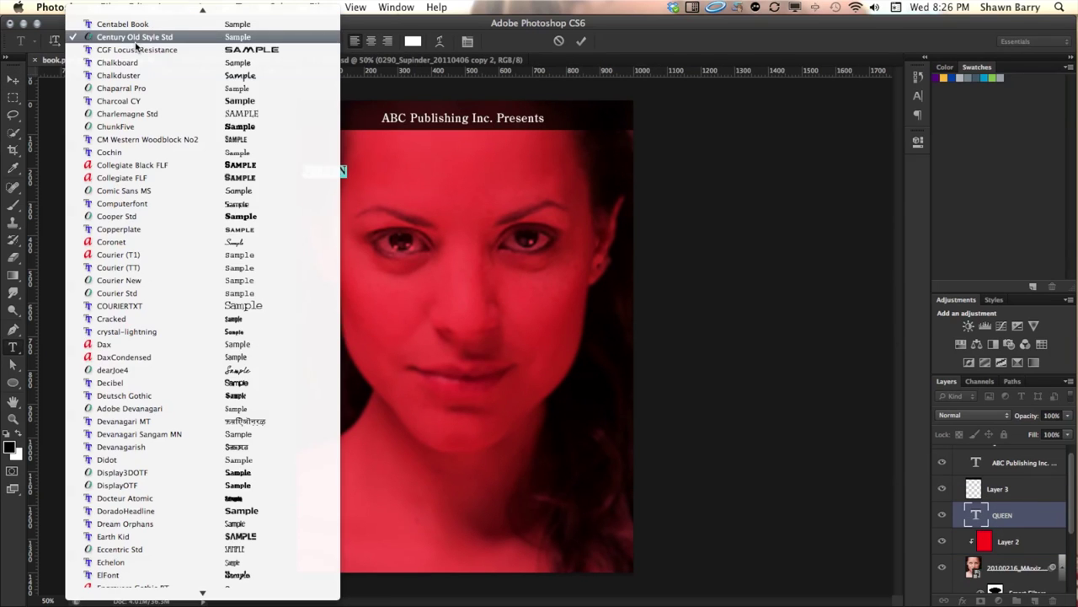
pyautogui.click(178, 345)
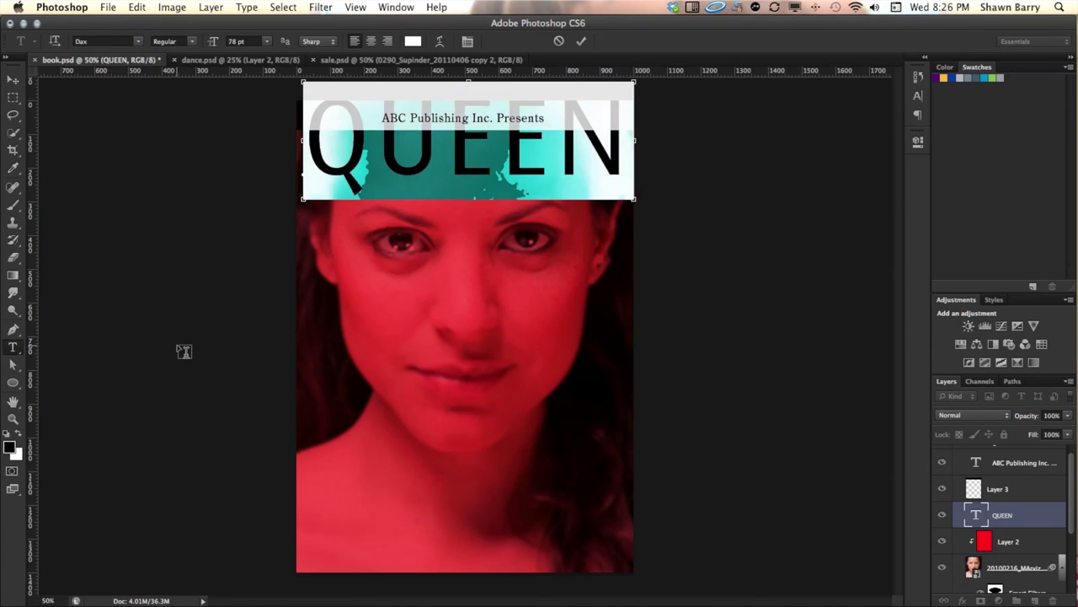
pyautogui.click(918, 95)
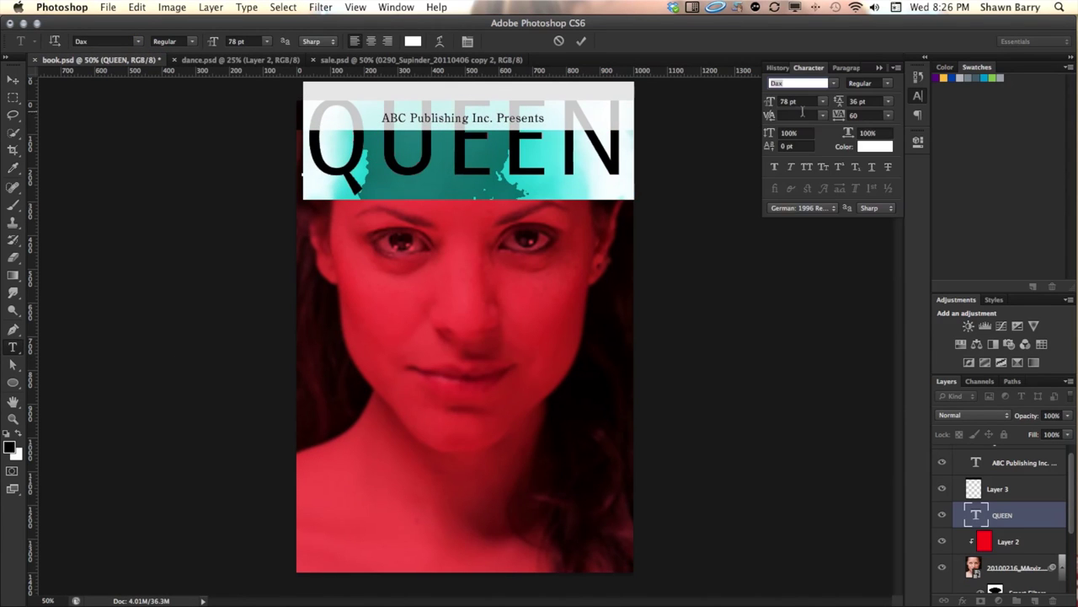
pyautogui.write('89')
pyautogui.press('Return')
pyautogui.press('super+Return')
pyautogui.moveTo(414, 167); pyautogui.dragTo(441, 217)
pyautogui.doubleClick(976, 515)
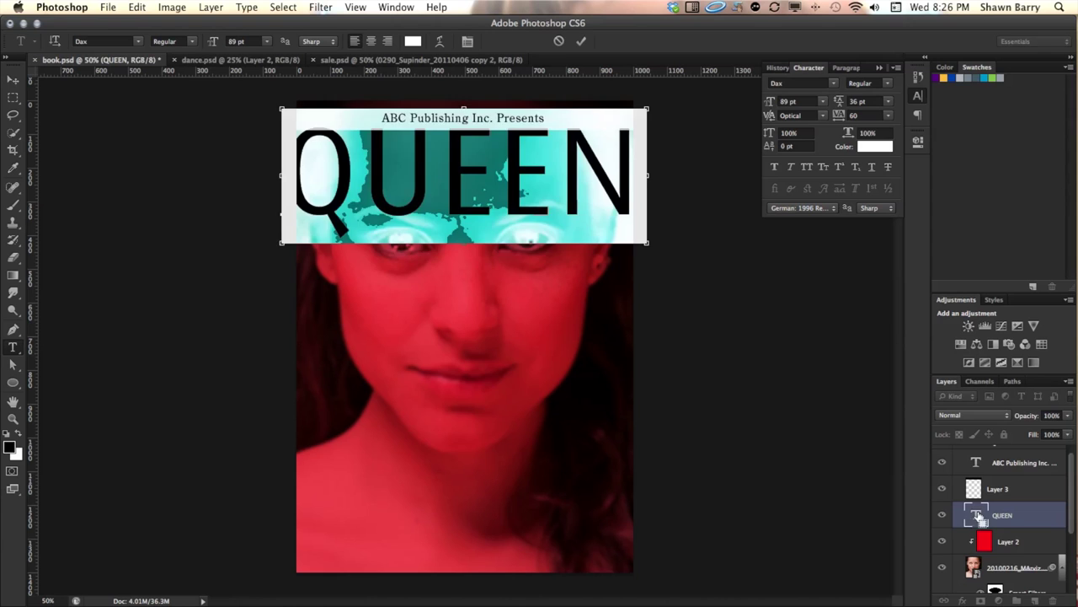
pyautogui.hotkey('ctrl', 'shift', '.')
pyautogui.press('super+Return')
# - Duplicate QUEEN into a small 'of' in Adobe Garamond Semibold Italic 31 pt, placed just below it
pyautogui.moveTo(471, 244); pyautogui.dragTo(472, 379)
pyautogui.doubleClick(472, 312)
pyautogui.write('of')
pyautogui.press('super+a')
pyautogui.click(138, 40)
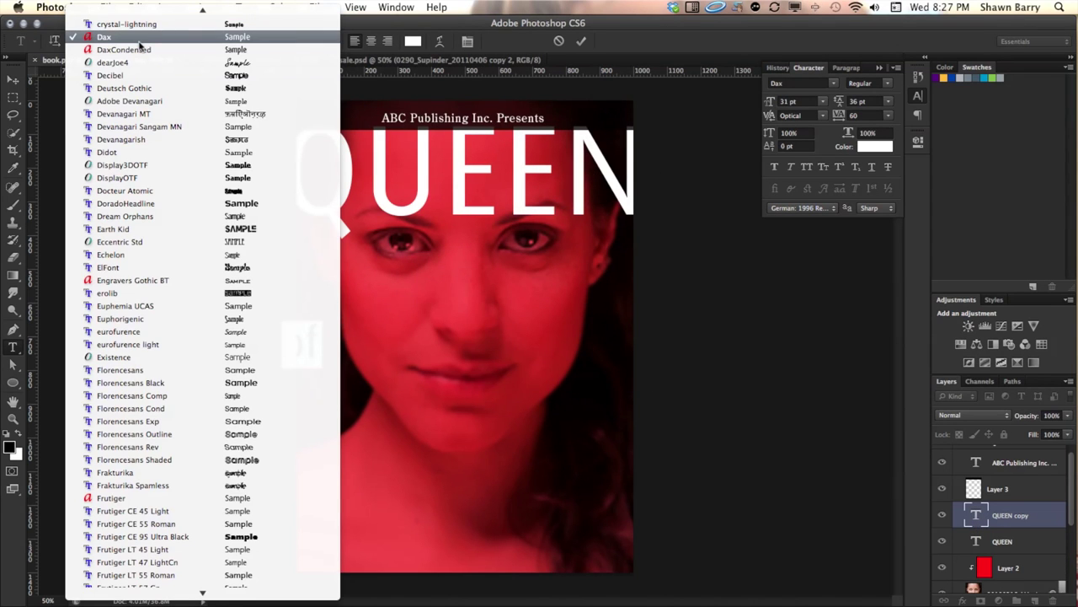
pyautogui.scroll(-10, 161, 180)
pyautogui.click(168, 512)
pyautogui.click(190, 42)
pyautogui.click(183, 65)
pyautogui.press('super+Return')
pyautogui.press('v')
pyautogui.moveTo(162, 344); pyautogui.dragTo(320, 242)
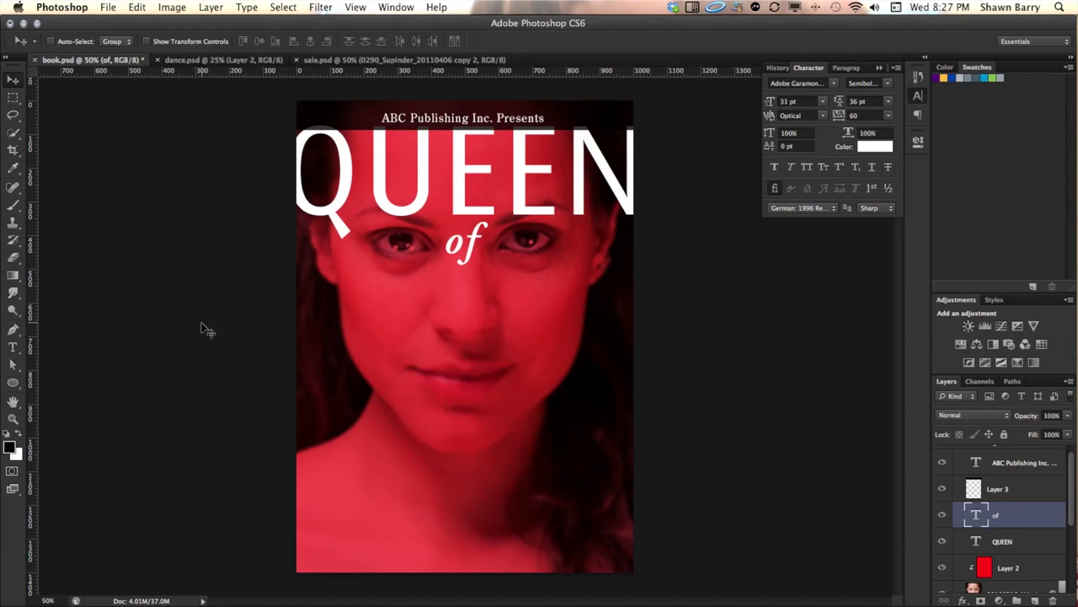
# - Copy QUEEN below 'of', retype it as HEARTS with -20 tracking, and nudge it up
pyautogui.hotkey('alt', '[')
pyautogui.moveTo(685, 180); pyautogui.dragTo(667, 337)
pyautogui.press('t')
pyautogui.press('Return')
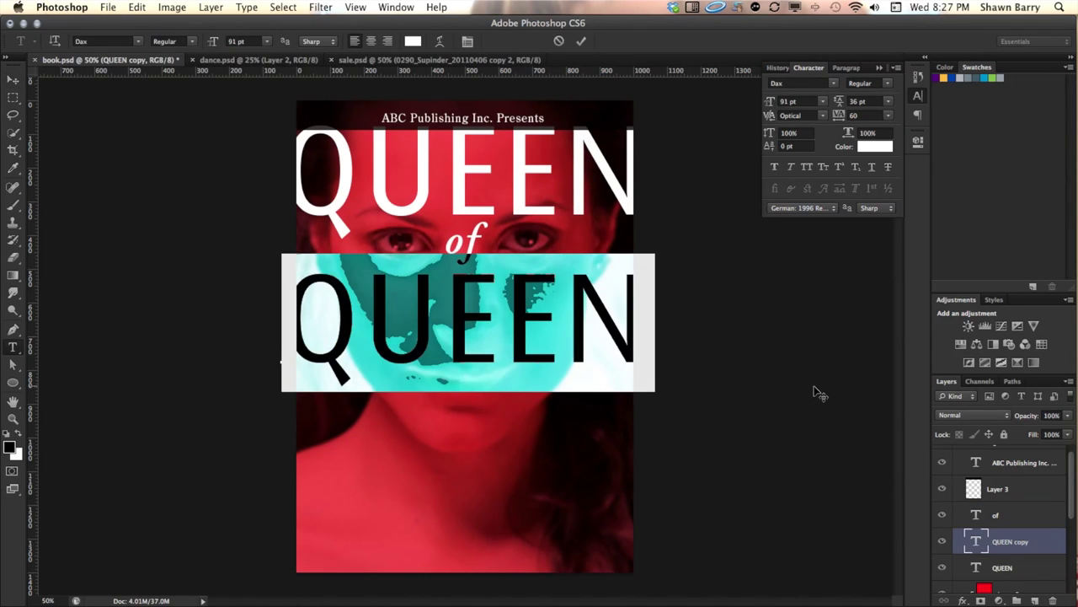
pyautogui.write('HEARTS')
pyautogui.press('super+a')
pyautogui.hotkey('alt', 'Left')
pyautogui.hotkey('alt', 'Left')
pyautogui.hotkey('alt', 'Left')
pyautogui.hotkey('alt', 'Left')
pyautogui.press('super+Return')
pyautogui.press('v')
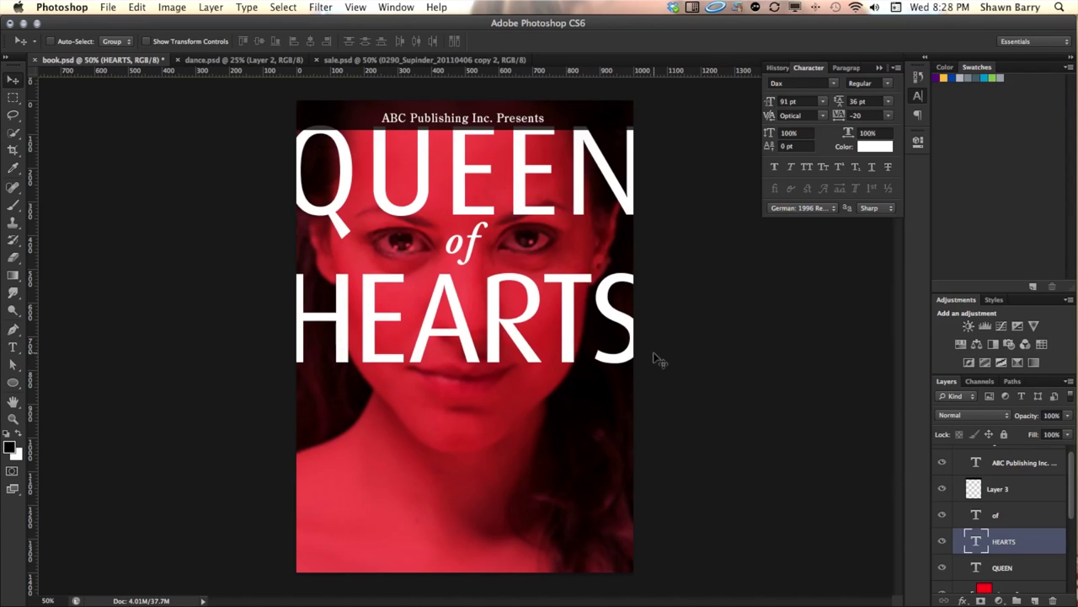
pyautogui.moveTo(655, 358); pyautogui.dragTo(654, 345)
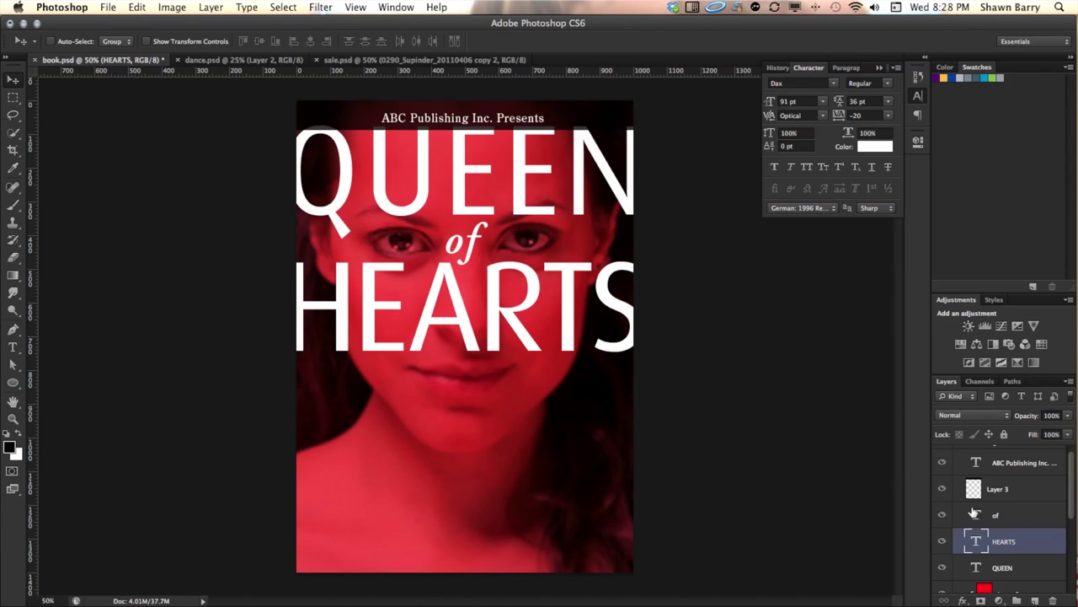
# - Set the HEARTS, QUEEN and 'of' layers to Overlay blending
pyautogui.click(963, 600)
pyautogui.click(977, 533)
pyautogui.press('Escape')
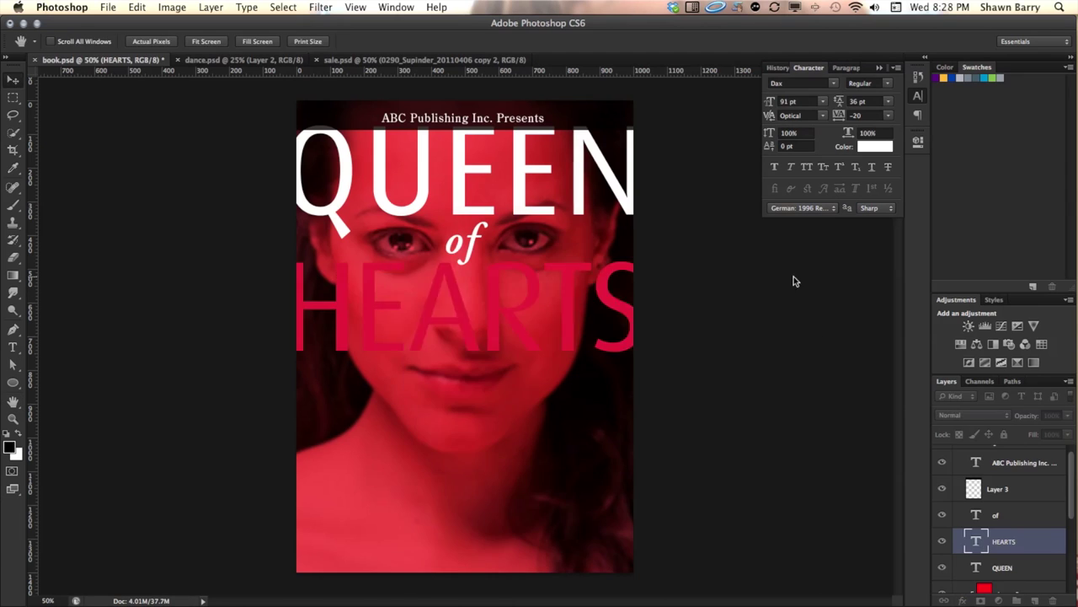
pyautogui.click(973, 414)
pyautogui.click(976, 533)
pyautogui.click(978, 567)
pyautogui.click(974, 415)
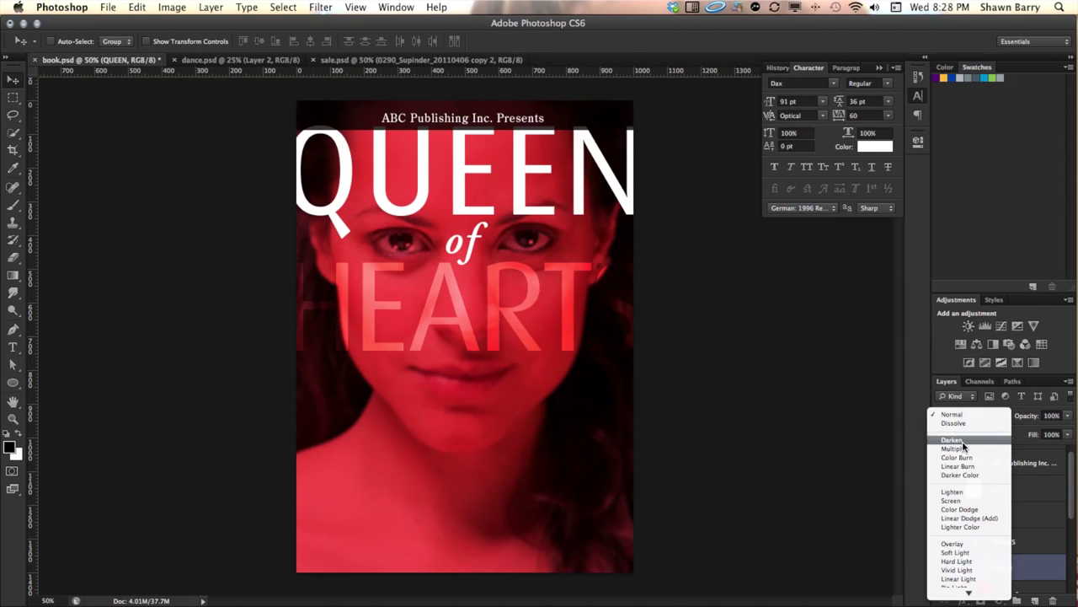
pyautogui.click(969, 536)
pyautogui.click(977, 514)
pyautogui.click(973, 415)
pyautogui.click(967, 537)
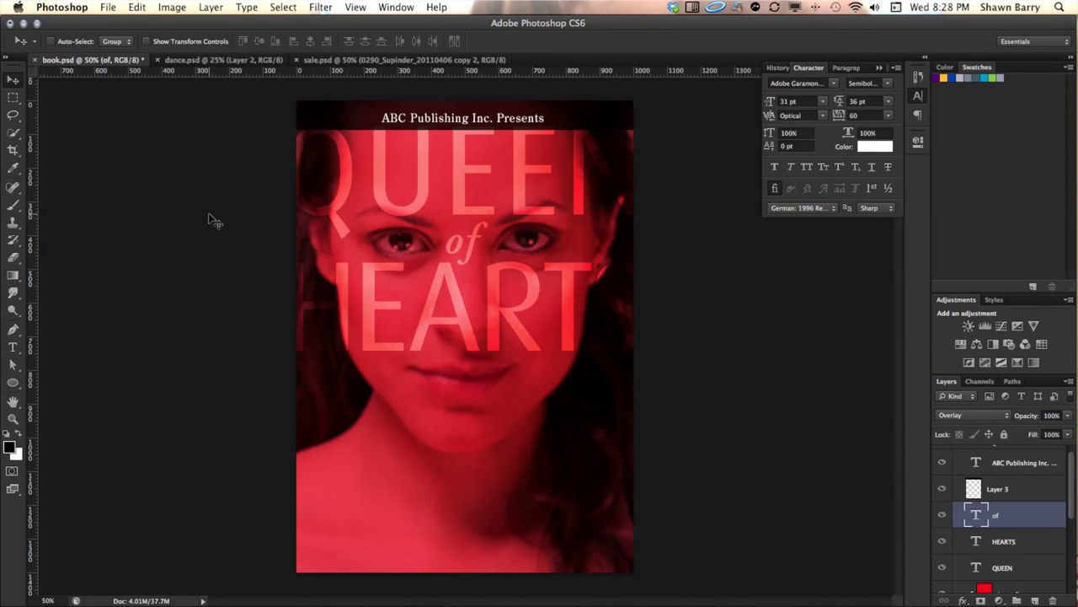
# - Paste 'She plays the game, to win' into a text box over the lower face with -20 tracking
pyautogui.press('super+Tab')
pyautogui.press('super+c')
pyautogui.press('super+Tab')
pyautogui.press('t')
pyautogui.moveTo(346, 401); pyautogui.dragTo(578, 443)
pyautogui.press('super+v')
pyautogui.press('super+a')
pyautogui.press('super+shift+comma')
pyautogui.press('super+shift+comma')
pyautogui.press('super+shift+comma')
pyautogui.press('super+shift+comma')
pyautogui.press('super+shift+comma')
pyautogui.press('super+shift+comma')
pyautogui.press('super+shift+comma')
pyautogui.press('super+shift+comma')
pyautogui.press('super+shift+comma')
pyautogui.hotkey('alt', 'Left')
pyautogui.hotkey('alt', 'Left')
pyautogui.hotkey('alt', 'Left')
pyautogui.hotkey('alt', 'Left')
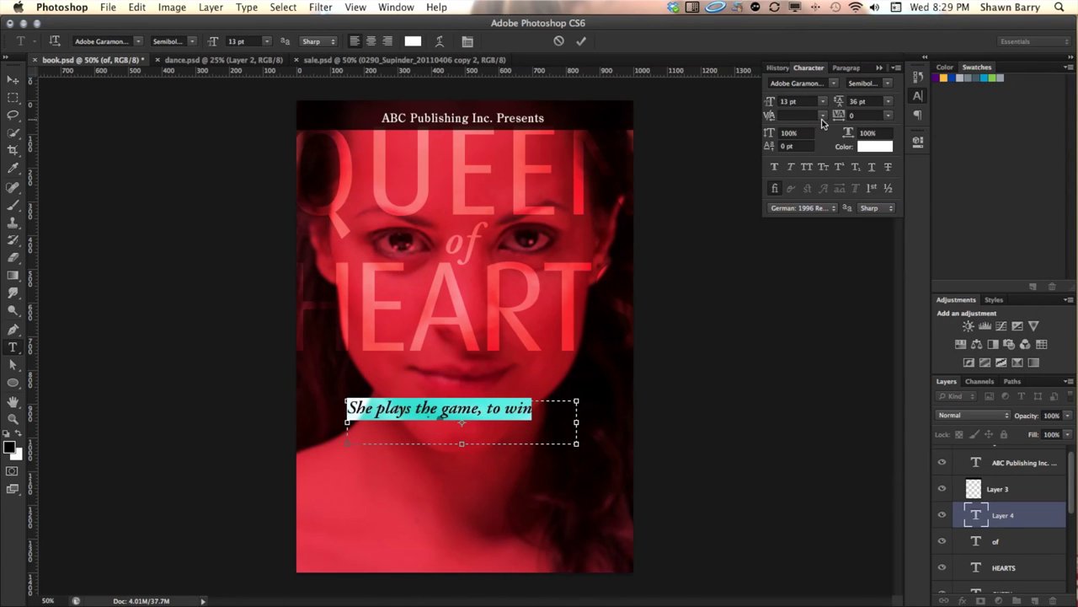
pyautogui.click(553, 408)
pyautogui.press('super+Return')
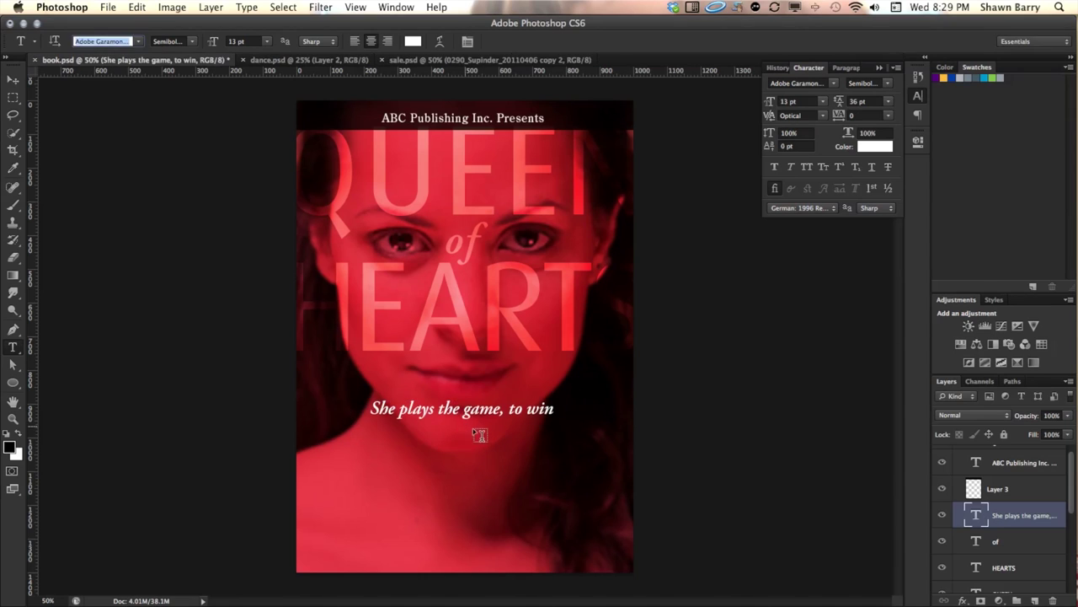
pyautogui.moveTo(473, 428); pyautogui.dragTo(476, 515)
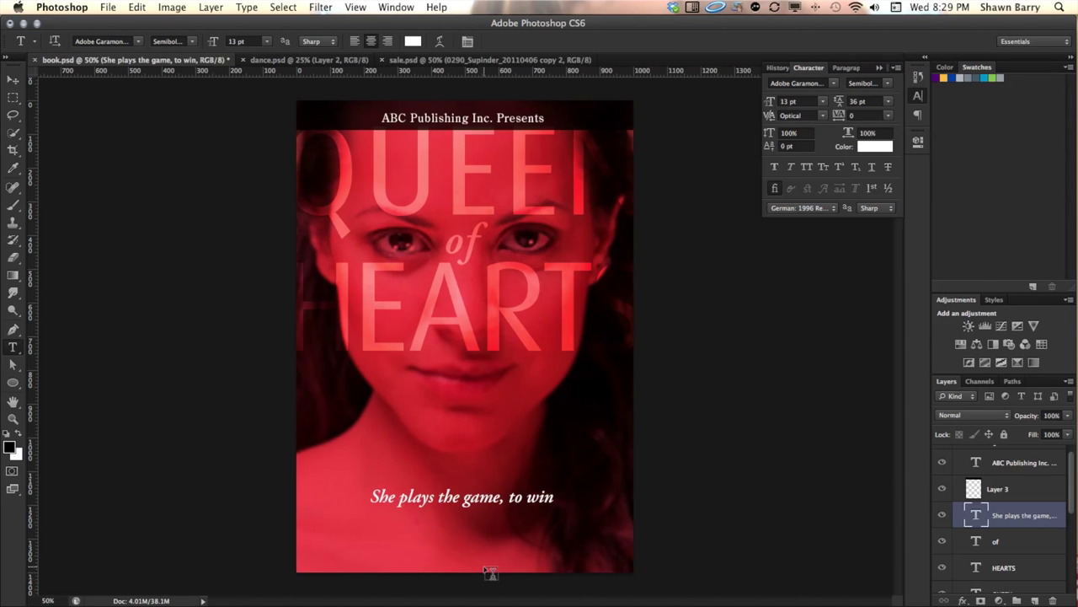
# - Restyle the tagline in Dax Regular at 9 pt
pyautogui.tripleClick(504, 498)
pyautogui.click(169, 40)
pyautogui.click(150, 73)
pyautogui.click(140, 41)
pyautogui.scroll(-10, 149, 253)
pyautogui.click(149, 214)
pyautogui.press('super+shift+comma')
pyautogui.press('super+shift+comma')
pyautogui.hotkey('alt', 'Right')
pyautogui.hotkey('alt', 'Right')
pyautogui.hotkey('alt', 'Right')
pyautogui.press('super+Return')
# - Duplicate the tagline as a 17 pt author byline near the bottom edge
pyautogui.moveTo(470, 520); pyautogui.dragTo(456, 543)
pyautogui.press('super+Tab')
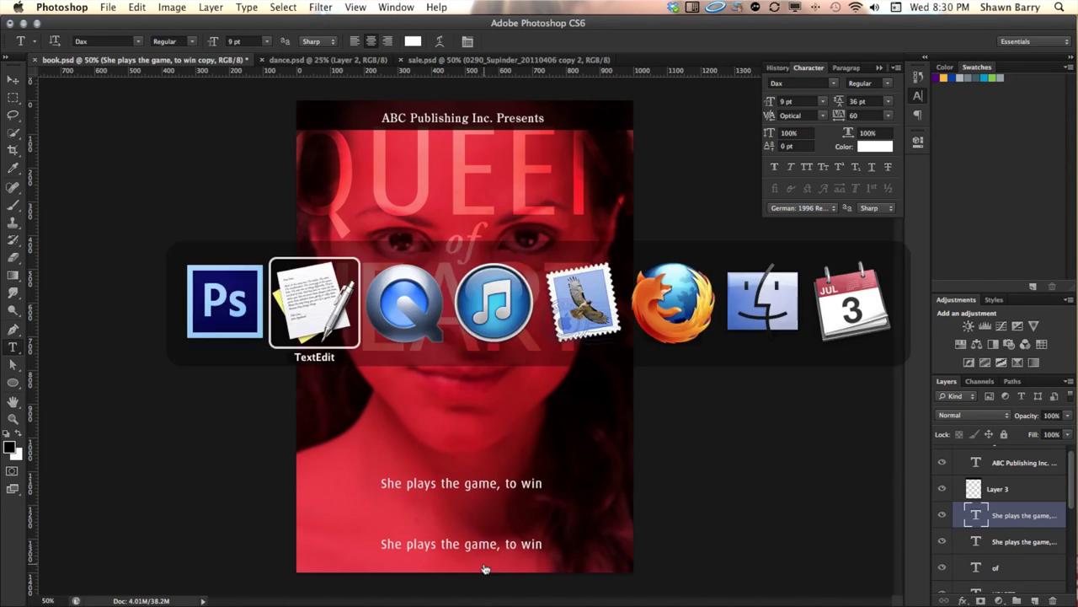
pyautogui.press('super+Tab')
pyautogui.click(462, 544)
pyautogui.press('super+a')
pyautogui.press('super+v')
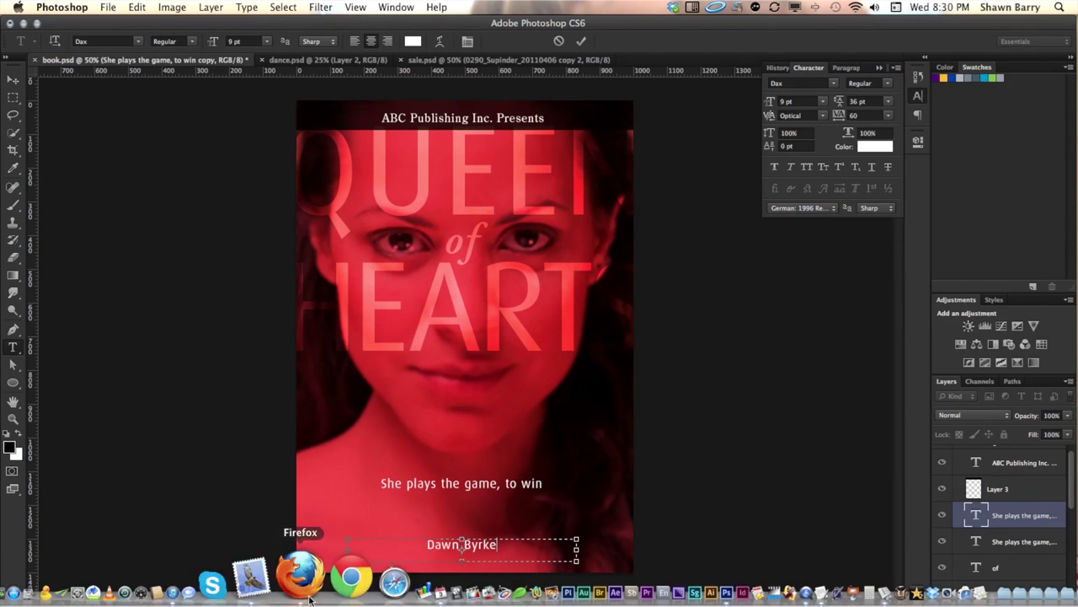
pyautogui.click(240, 279)
pyautogui.moveTo(462, 539); pyautogui.dragTo(463, 525)
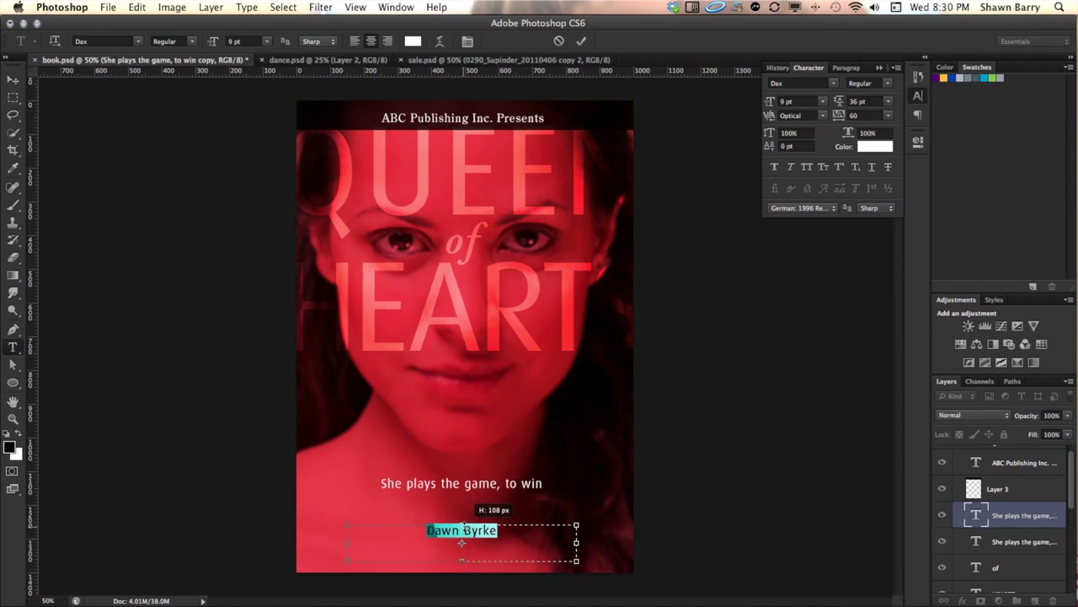
pyautogui.press('super+shift+period')
pyautogui.press('super+shift+period')
pyautogui.press('super+shift+period')
pyautogui.press('super+Return')
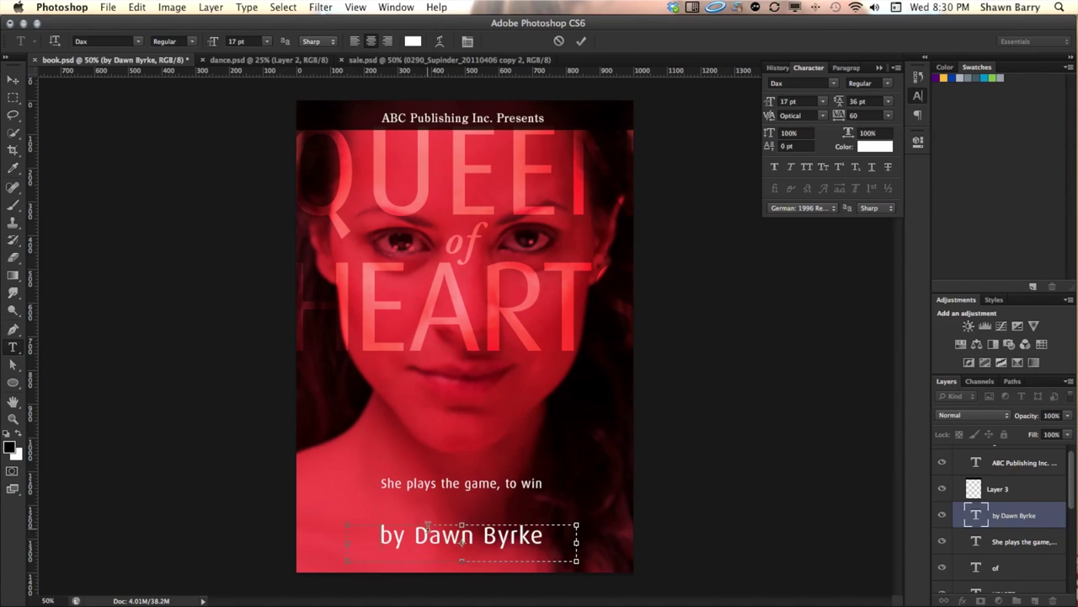
pyautogui.moveTo(444, 536); pyautogui.dragTo(447, 554)
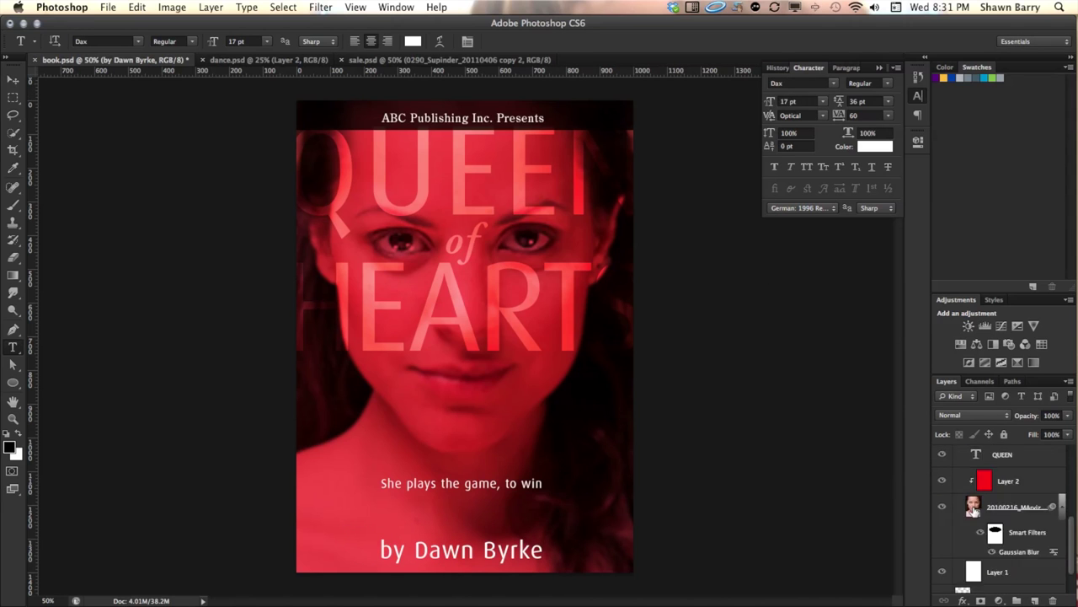
# - Duplicate the dark band layer down and place it beneath the author byline
pyautogui.hotkey('alt', ']')
pyautogui.moveTo(699, 223); pyautogui.dragTo(679, 579)
pyautogui.moveTo(963, 494); pyautogui.dragTo(969, 566)
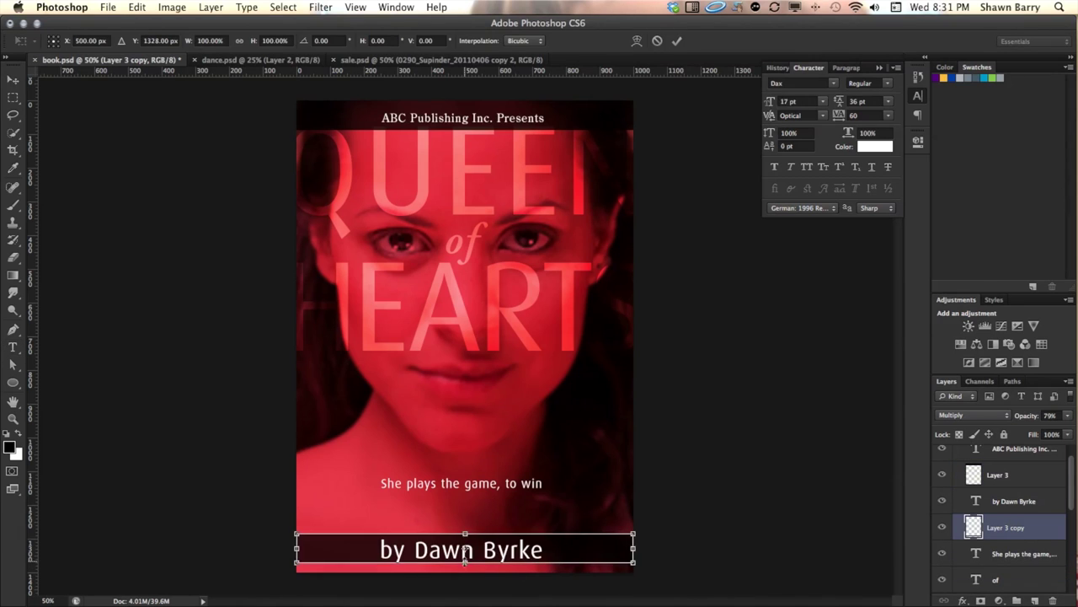
# - Add an Exposure adjustment layer set to +0.39
pyautogui.click(13, 210)
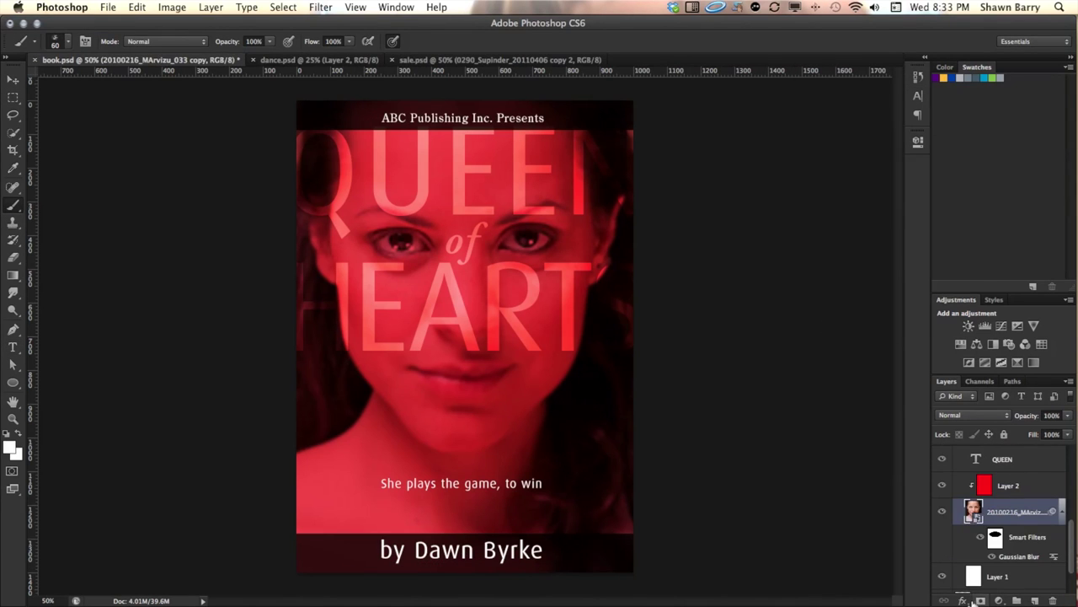
pyautogui.click(963, 600)
pyautogui.click(1000, 600)
pyautogui.click(1007, 451)
pyautogui.moveTo(809, 211); pyautogui.dragTo(826, 263)
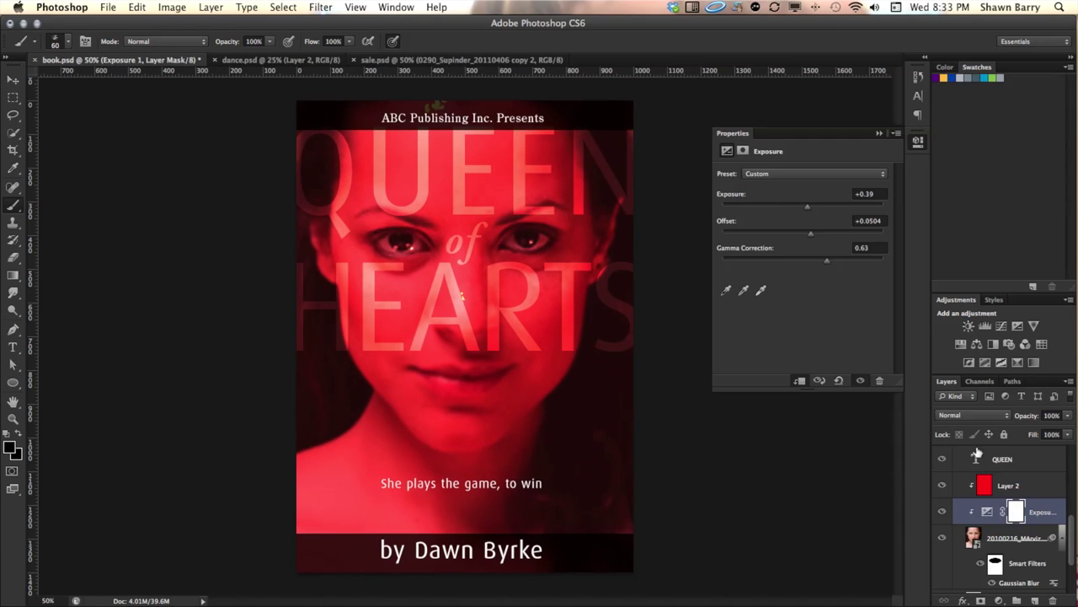
# - Apply Add Noise at 6% to the portrait photo layer
pyautogui.click(973, 536)
pyautogui.click(320, 6)
pyautogui.moveTo(337, 190)
pyautogui.click(510, 191)
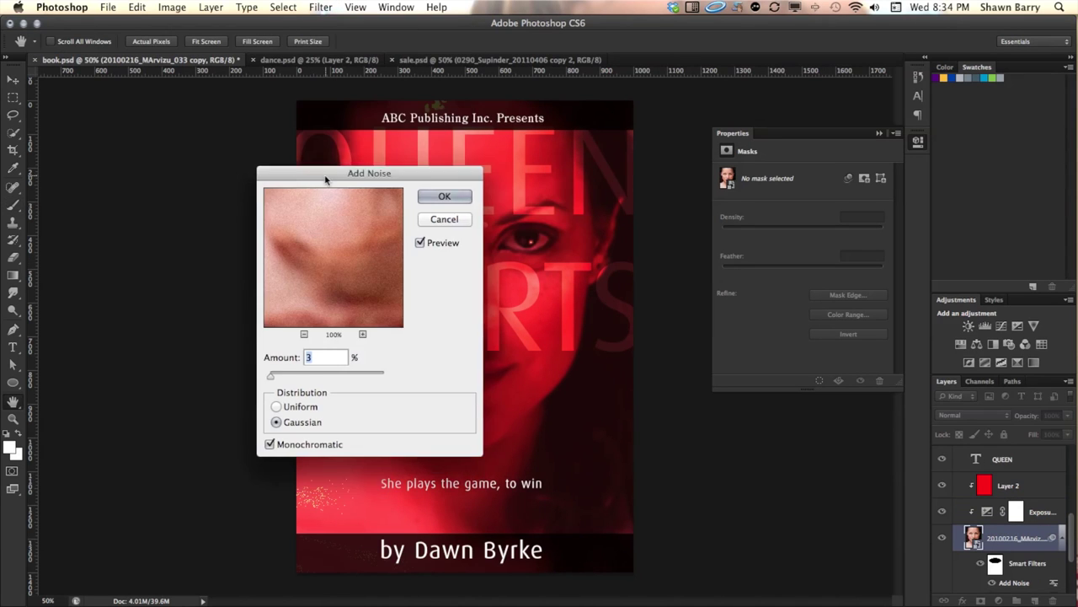
pyautogui.moveTo(325, 180); pyautogui.dragTo(175, 173)
pyautogui.moveTo(120, 372); pyautogui.dragTo(123, 372)
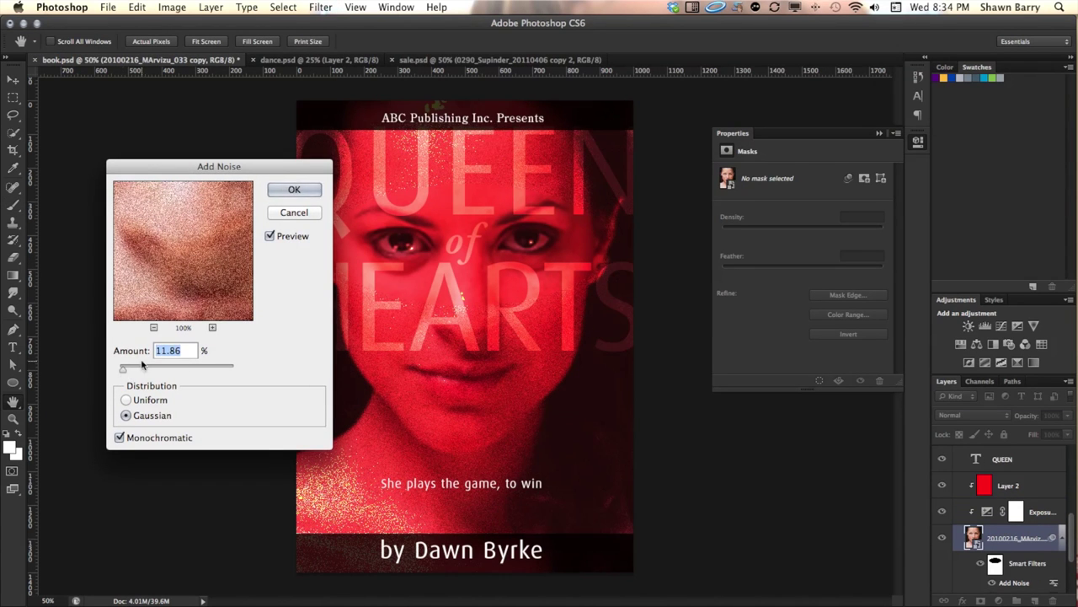
pyautogui.write('6')
pyautogui.press('Return')
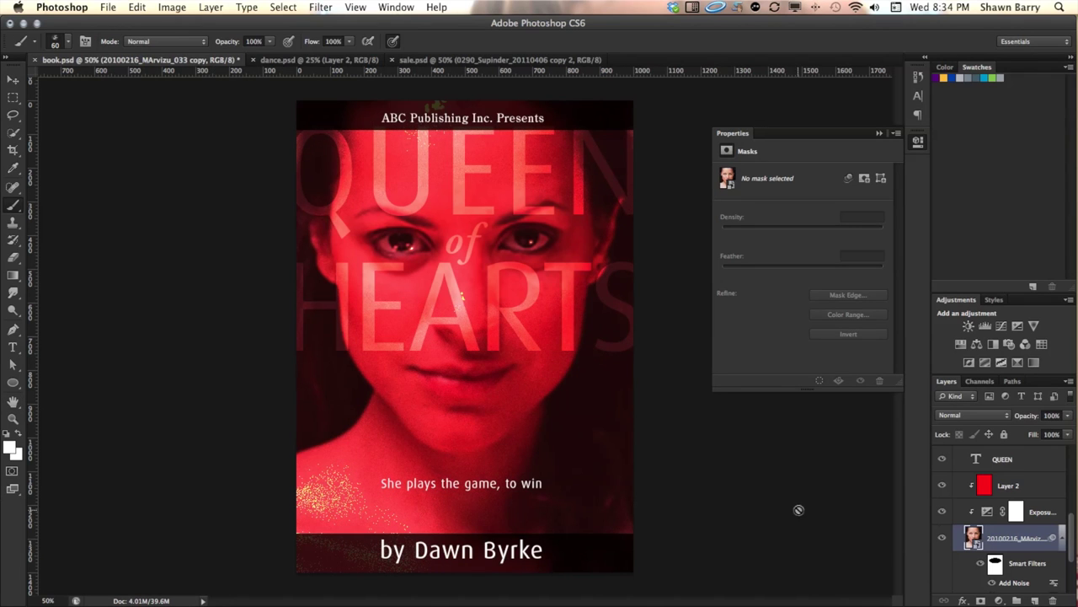
# - Darken the Exposure adjustment to -0.06 and fine-tune its settings
pyautogui.click(1016, 512)
pyautogui.moveTo(807, 213); pyautogui.dragTo(802, 214)
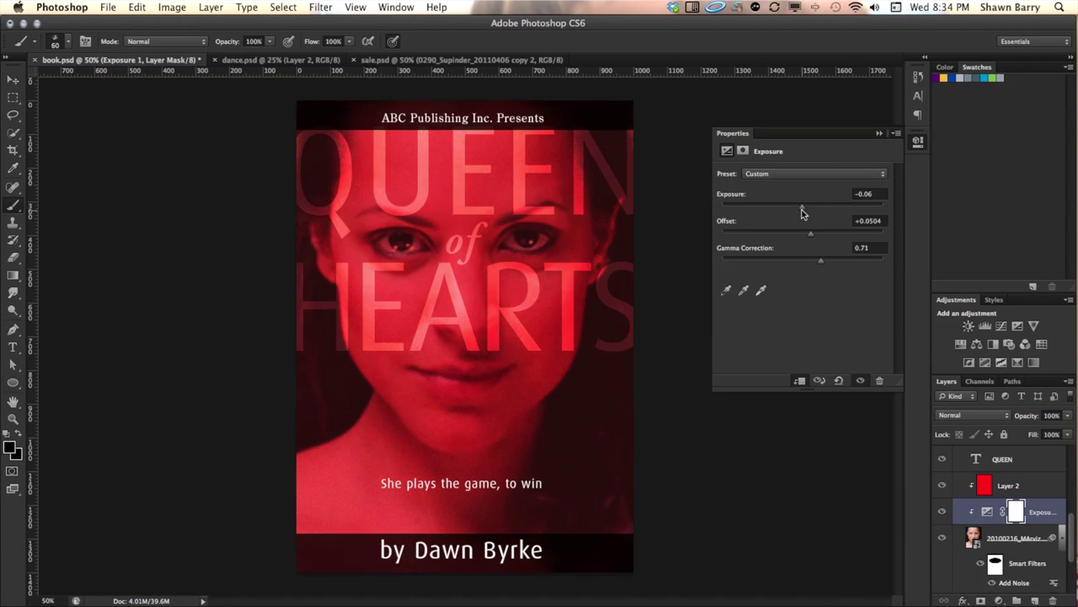
pyautogui.moveTo(820, 260); pyautogui.dragTo(808, 260)
pyautogui.click(826, 323)
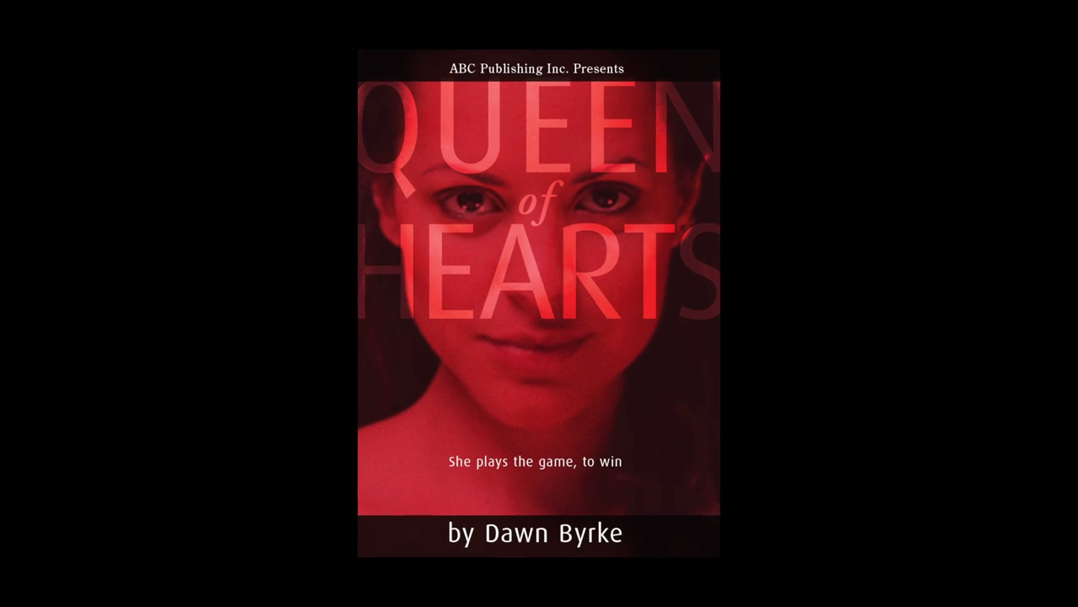